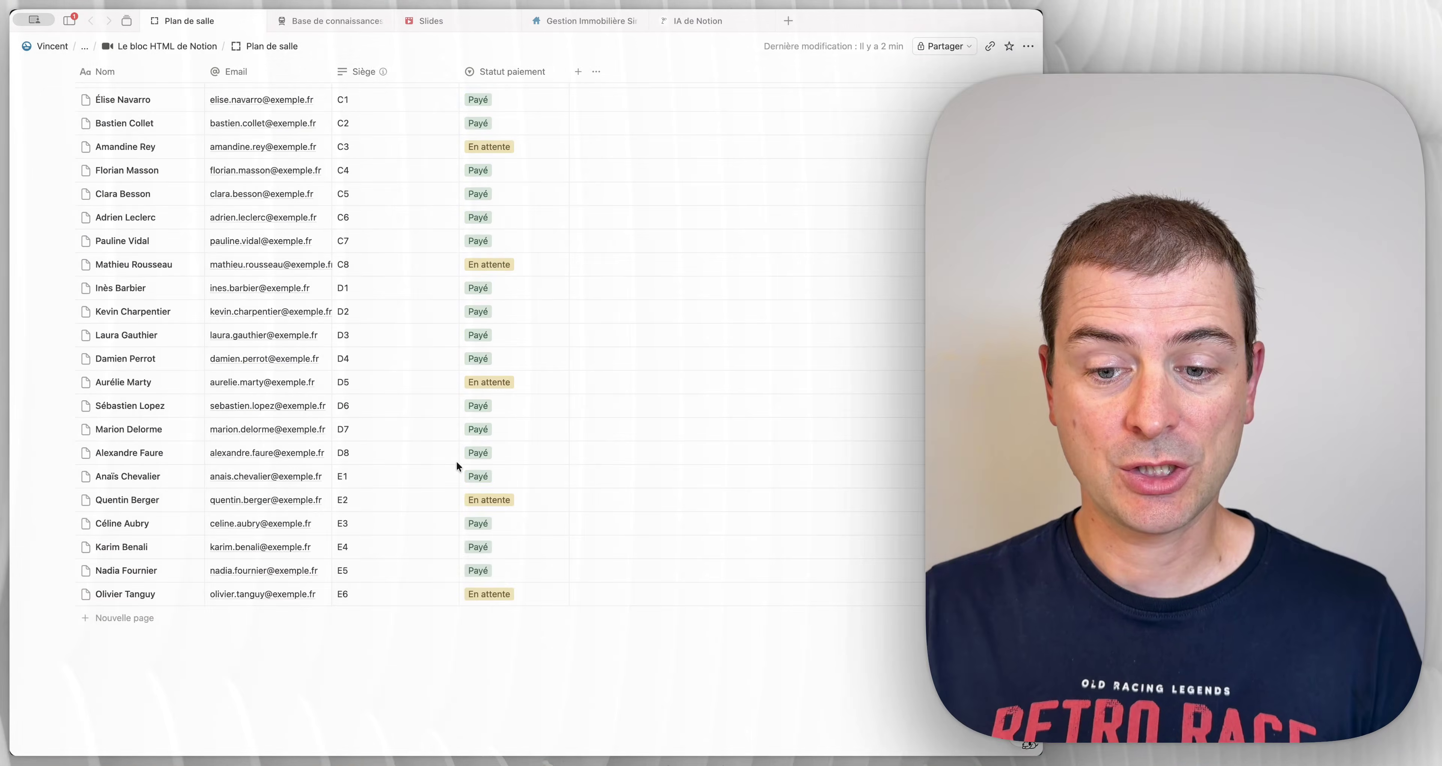
Step: Insert an HTML block below the registrations table and open its field for describing an idea to the AI
{"action": "scroll", "coordinate": [456, 465], "scroll_direction": "down", "scroll_amount": 3}
{"action": "left_click", "coordinate": [219, 499]}
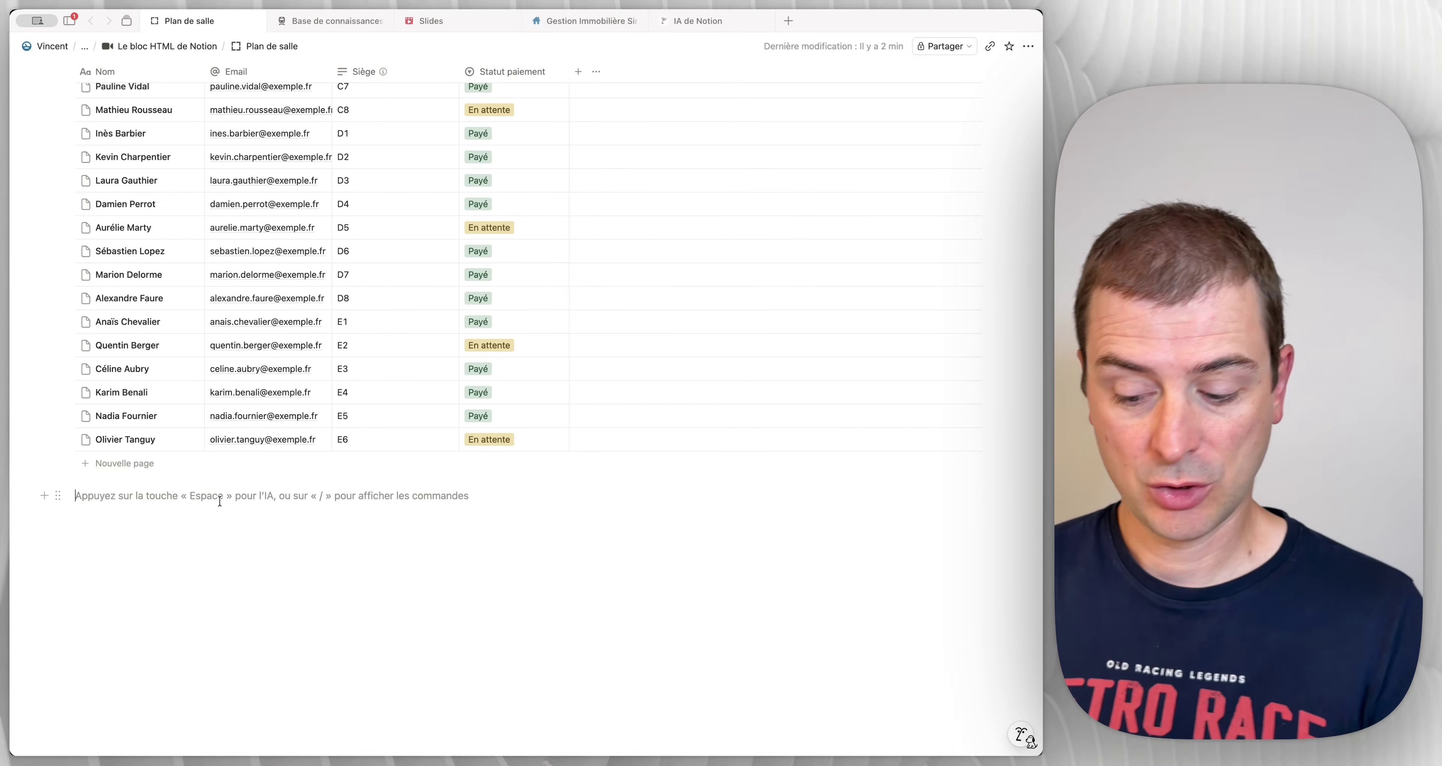
{"action": "type", "text": "/html"}
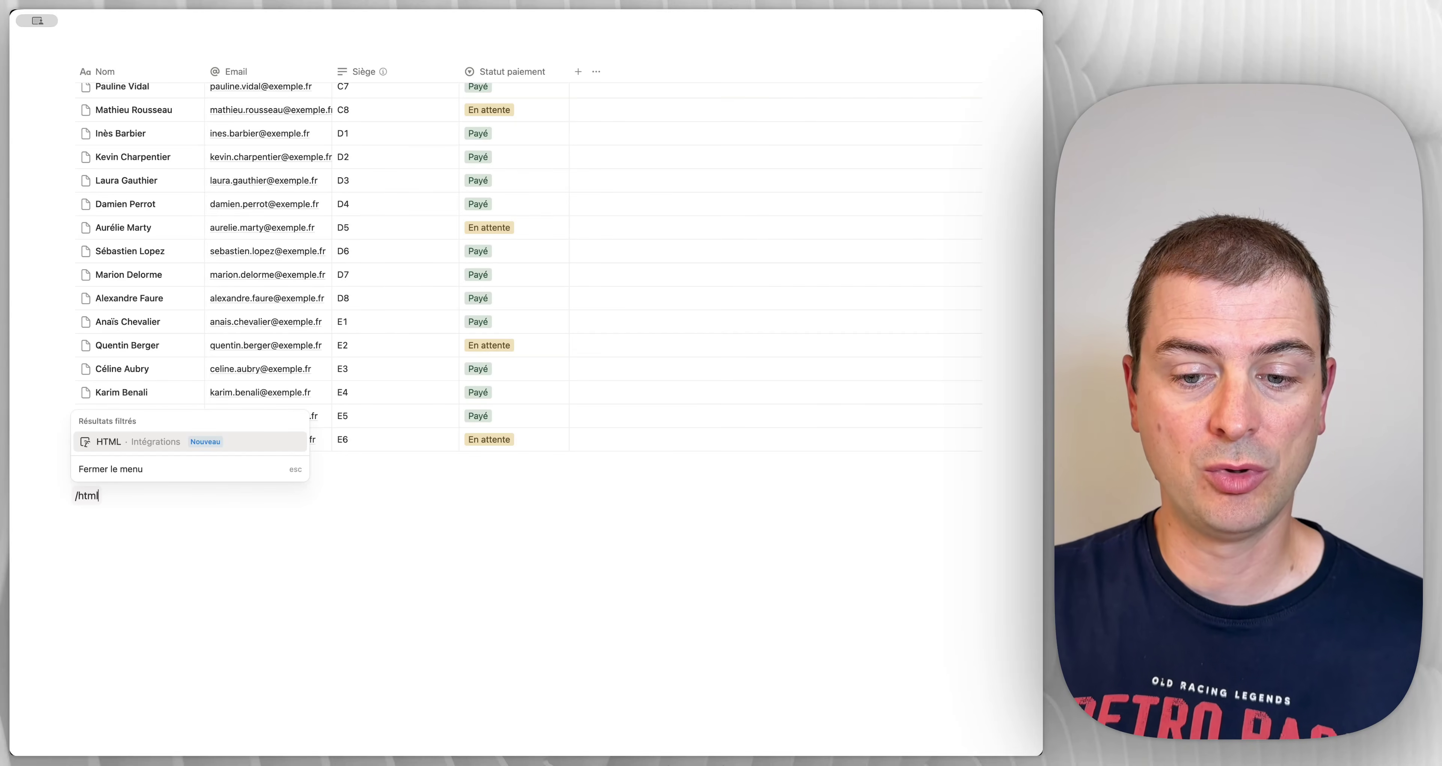
{"action": "key", "text": "Return"}
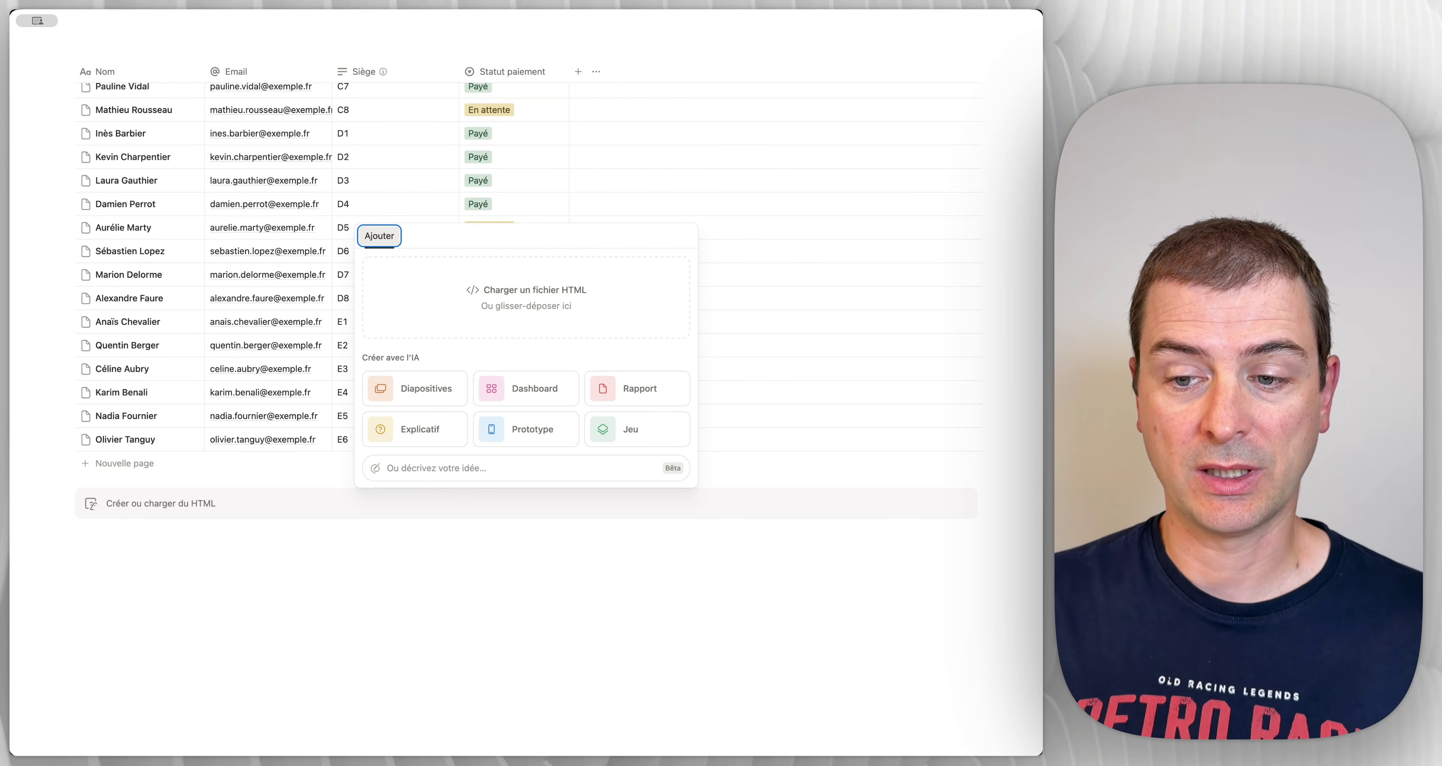
{"action": "left_click", "coordinate": [439, 469]}
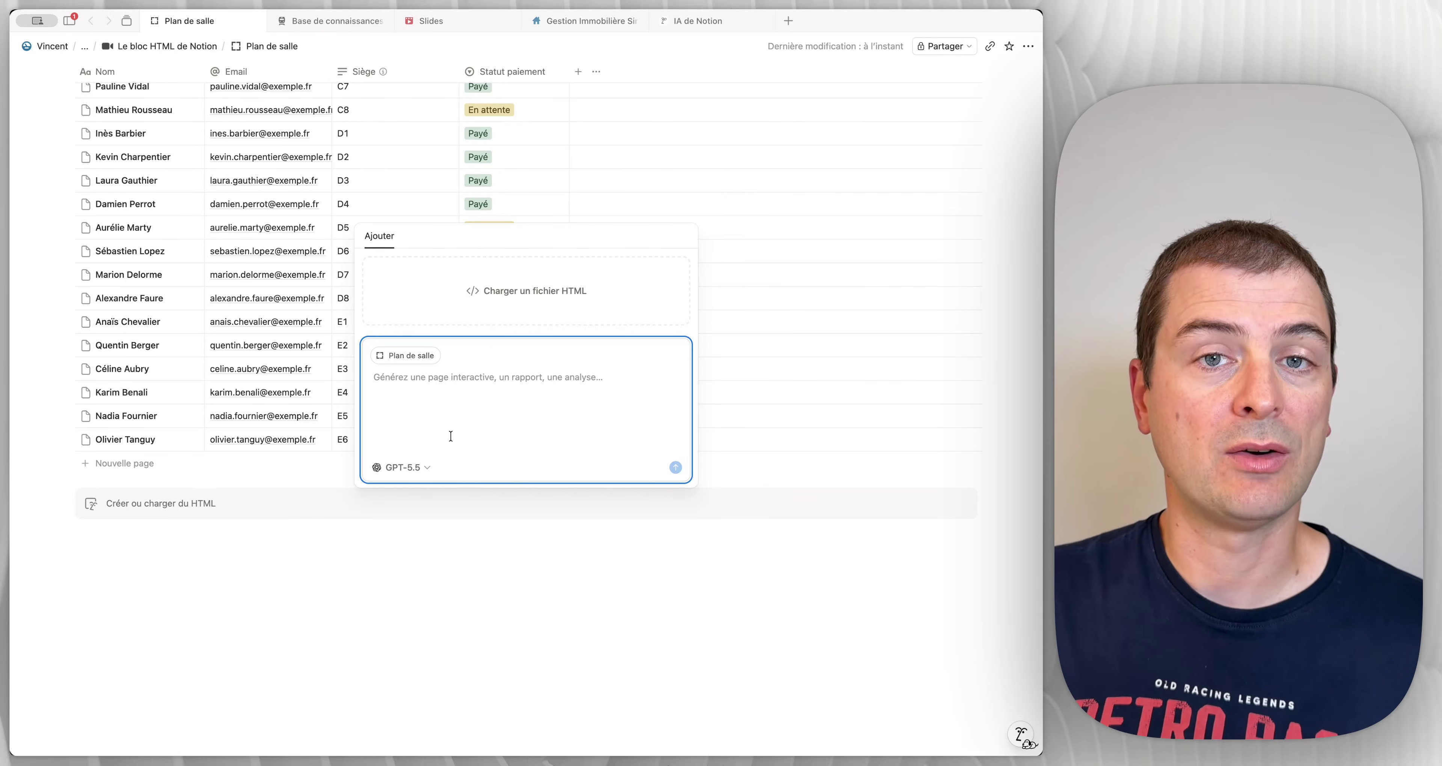
Step: Generate a 3D isometric seating plan from the "Inscriptions — Atelier Notion" database, with rows A to E of 8 seats coloured by payment status
{"action": "type", "text": "Crée un plan de salle en 3D isométrique à partir de la base \"Inscriptions — Atelier Notion\" présente sur cette page.  Contexte : c'est un atelier avec une scène et 5 rangées de sièges (A à E), 8 sièges par rangée, soit 40 places. Chaque participant de la base a un siège attribué (propriété \"Siège\", ex : A1, C4). Les sièges E7 et E8 sont libres.  Rendu attendu : - Vue isométrique de la salle : sol en damier léger, une scène surélevée en haut avec l'écriteau \"Atelier Notion\", les 5 rangées de sièges orientées vers la scène. - Chaque siège est un petit fauteuil 3D isométrique (assise + dossier, avec une face ombrée pour l'effet de profondeur). - Couleur selon le statut : vert si \"Statut paiement\" = Payé, jaune/orange si \"En attente\", gris clair si le siège est libre. - Au survol d'un siège : le siège se soulève légèrement et une tooltip affiche le nom du participant, son siège et son statut (ou \"Place disponible\"). - Animation à l'ouverture : les sièges apparaissent un par un, rangée par rangée, avec un petit effet de rebond. - En haut : 3 compteurs animés — Payés (30), En attente (8), Places libres (2) — qui s'incrémentent au chargement. - Une légende discrète en bas (vert / jaune / gris). - Style : moderne et épuré, fond légèrement dégradé, ombres douces, typographie sans-serif. Pas de librairie externe, tout en HTML/CSS/JS pur.  Utilise exactement les noms et sièges des 38 participants de la base."}
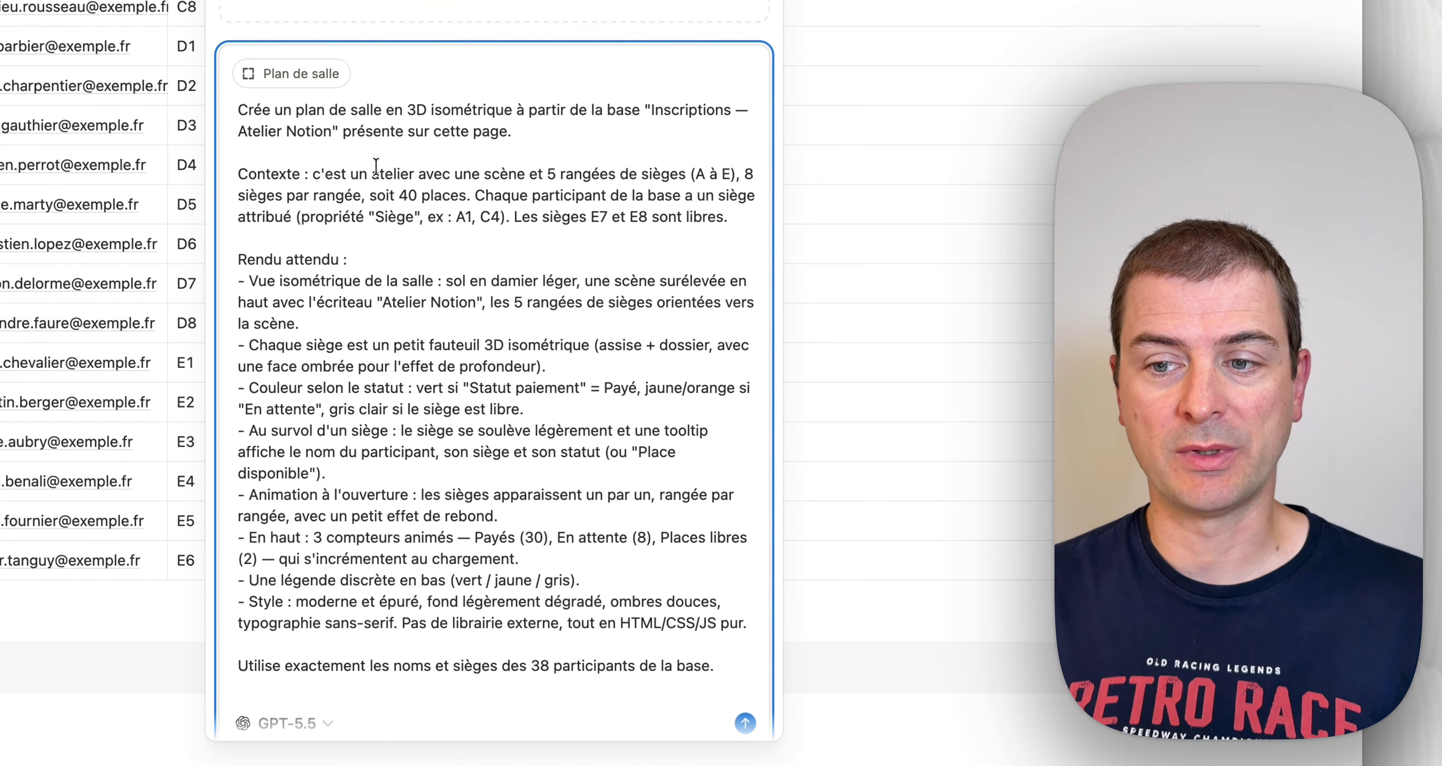
{"action": "left_click", "coordinate": [458, 239]}
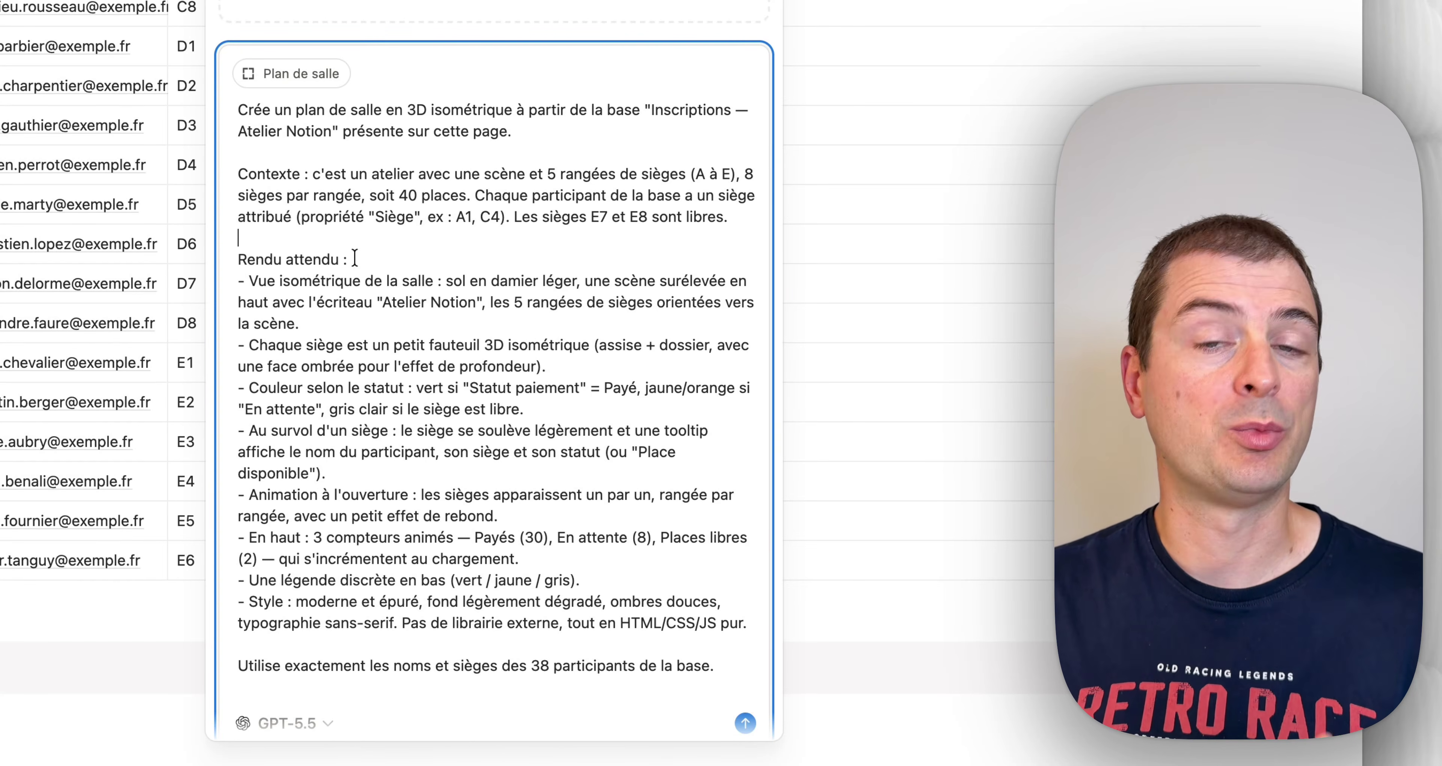
{"action": "scroll", "coordinate": [354, 258], "scroll_direction": "down", "scroll_amount": 1}
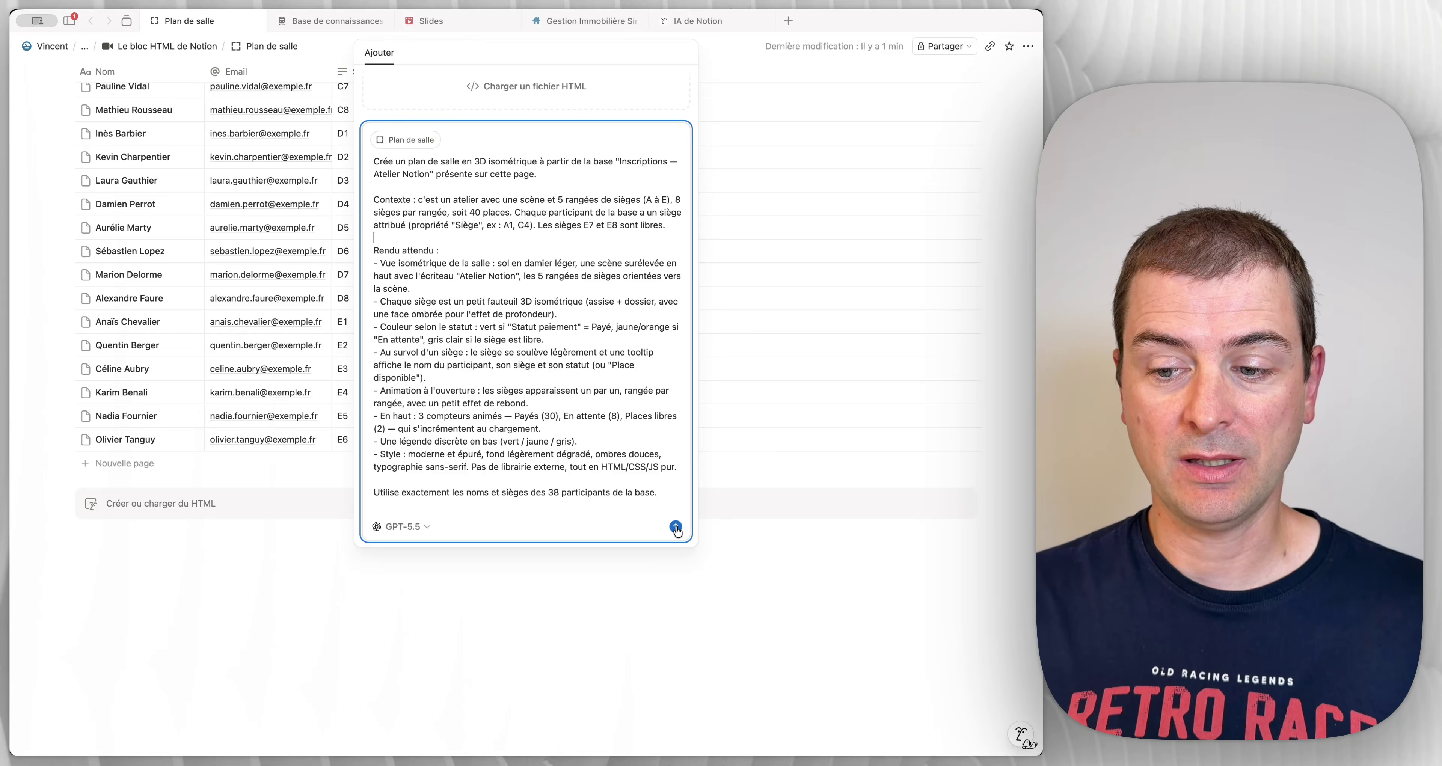
{"action": "left_click", "coordinate": [676, 526]}
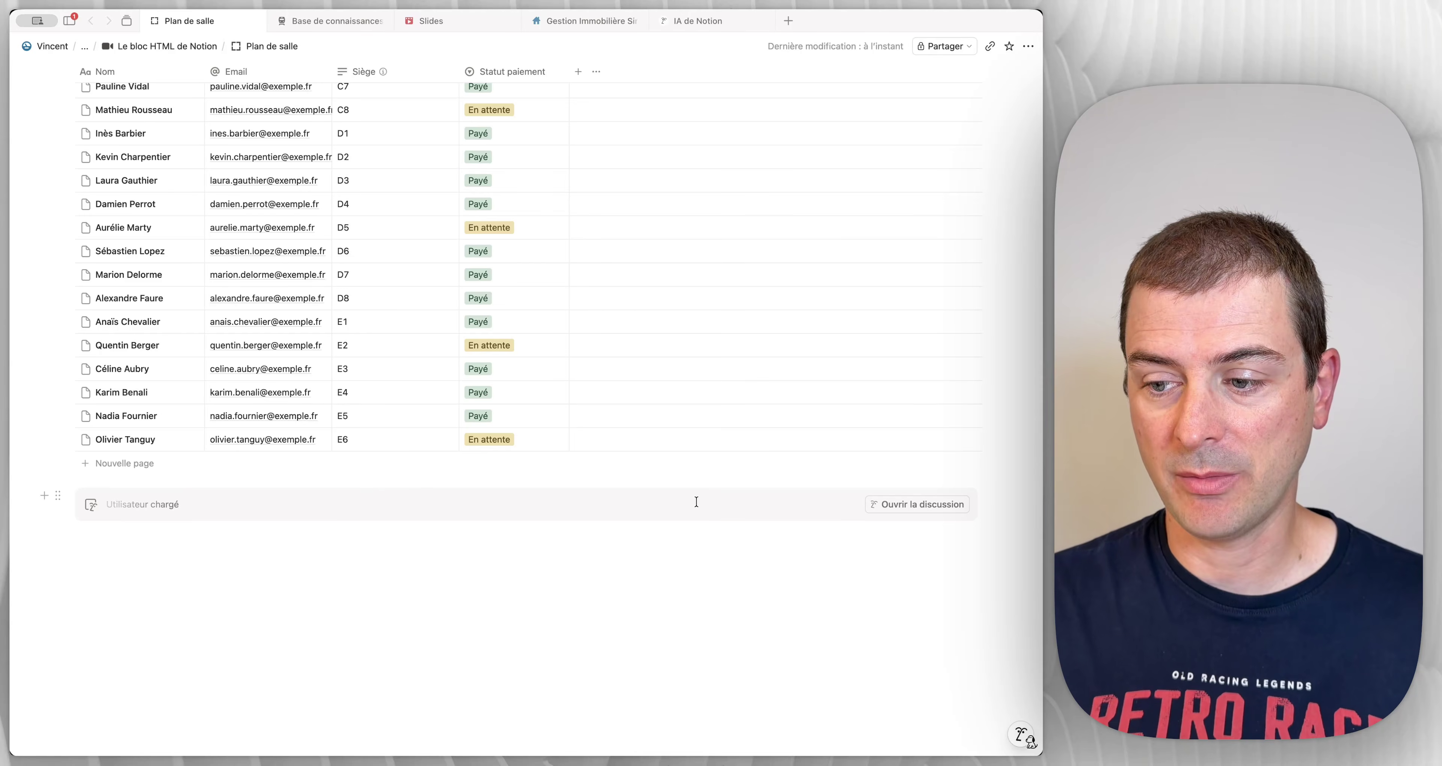
{"action": "left_click", "coordinate": [913, 507]}
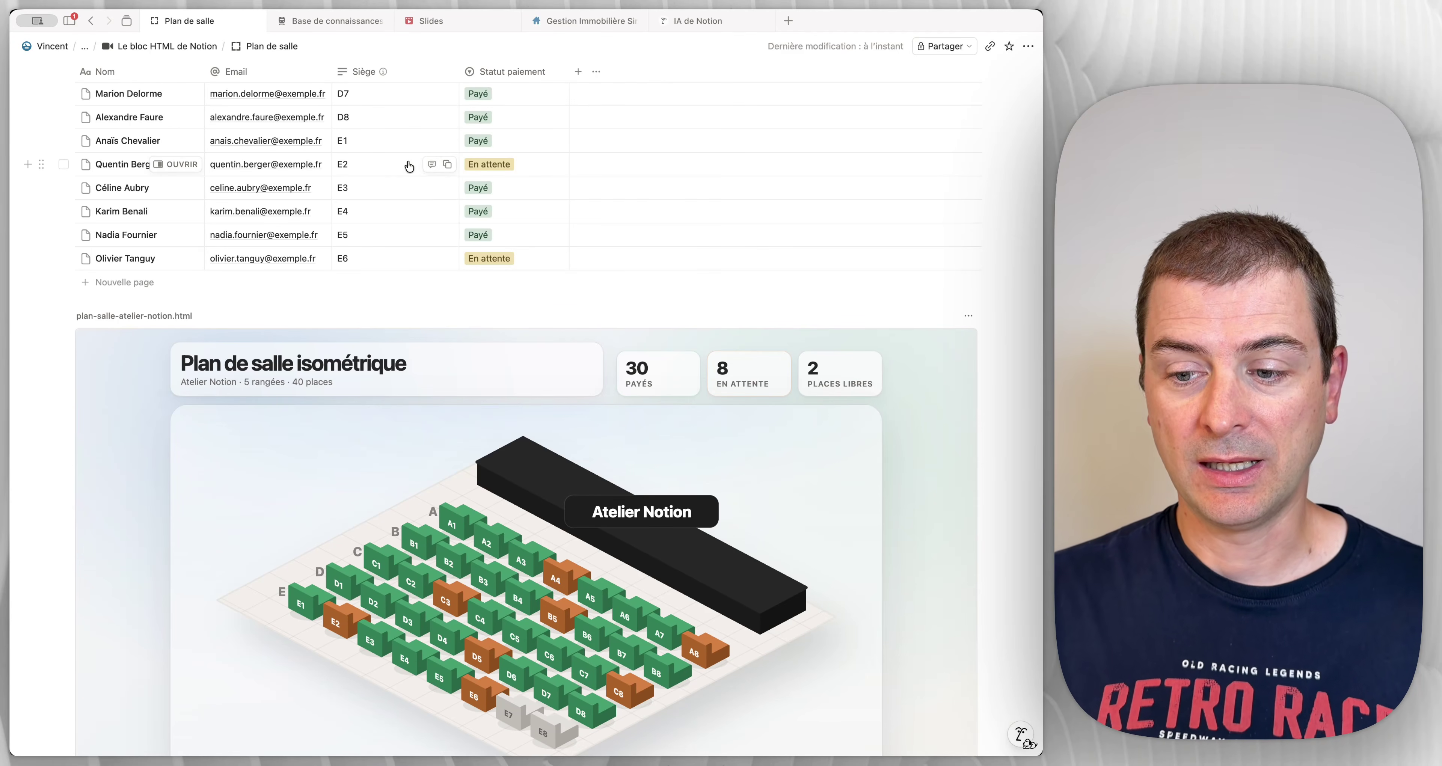
Step: Activate interaction in the generated seating plan and examine the participant details of several seats across the rows
{"action": "scroll", "coordinate": [428, 191], "scroll_direction": "down", "scroll_amount": 5}
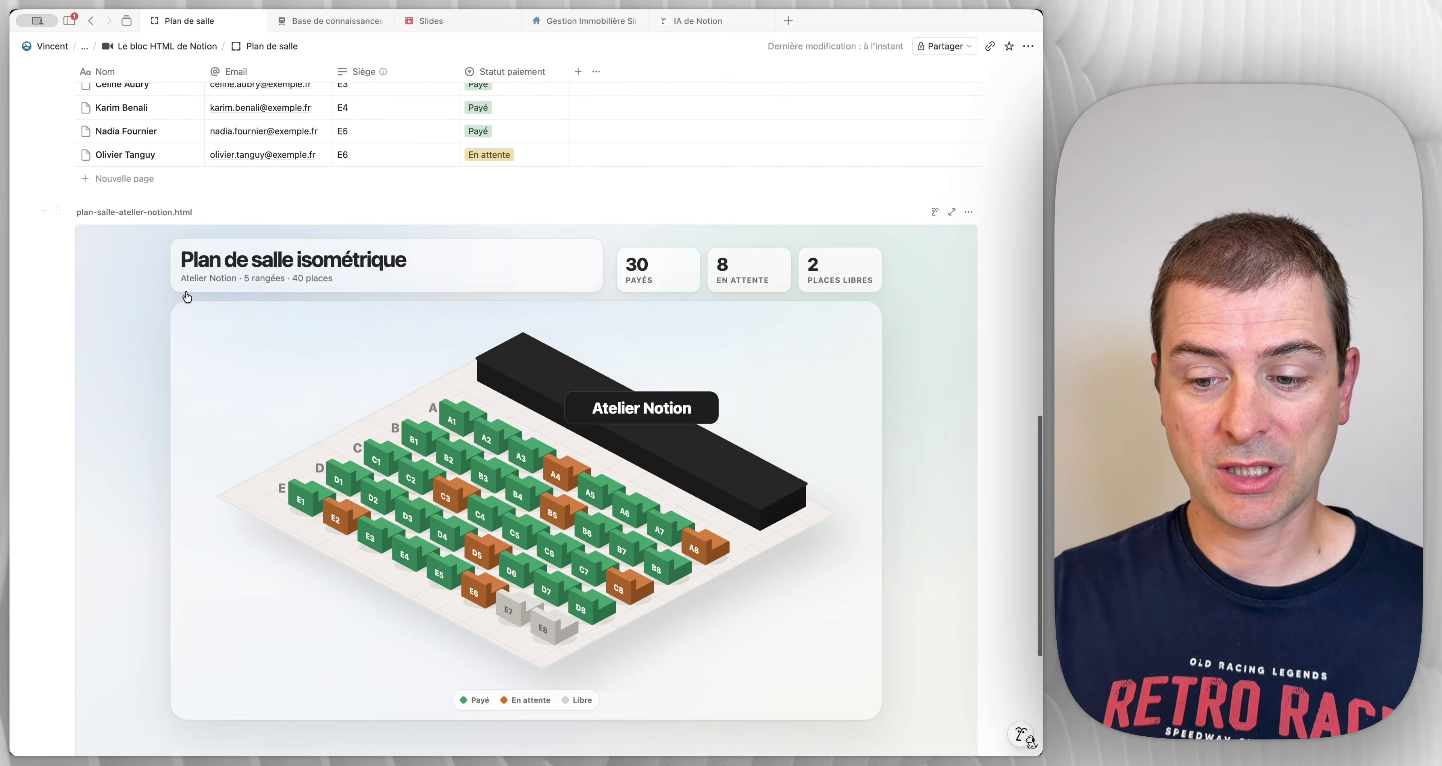
{"action": "mouse_move", "coordinate": [397, 558]}
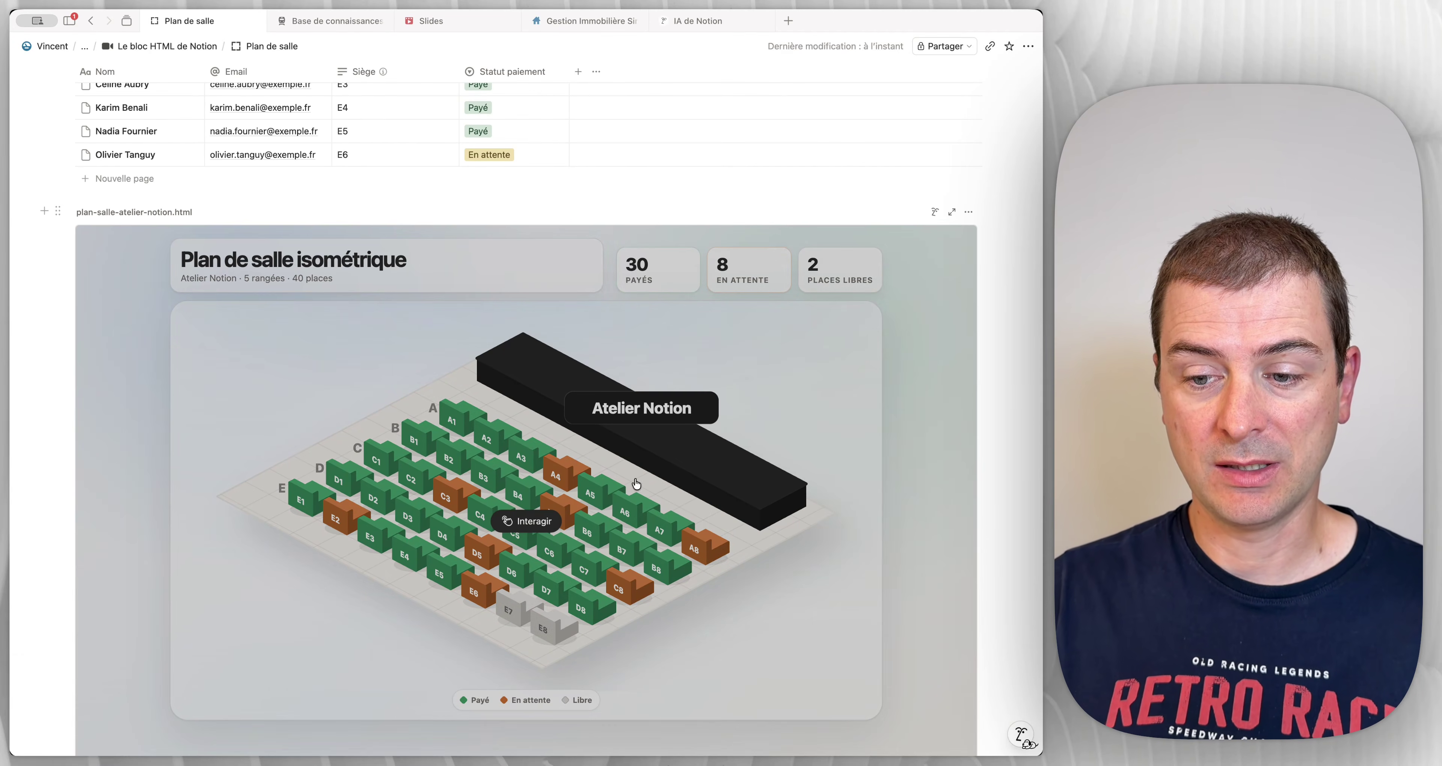
{"action": "left_click", "coordinate": [533, 523]}
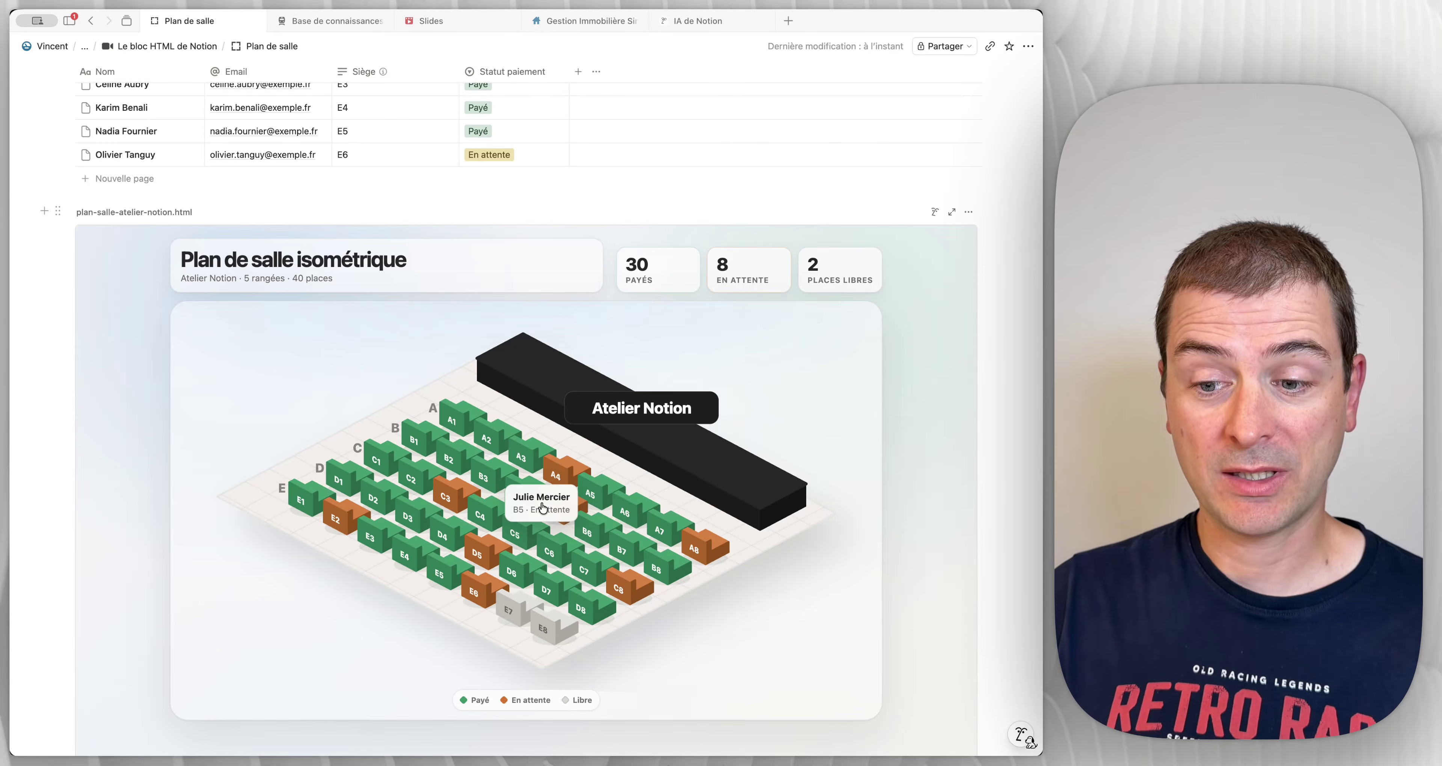
{"action": "mouse_move", "coordinate": [568, 472]}
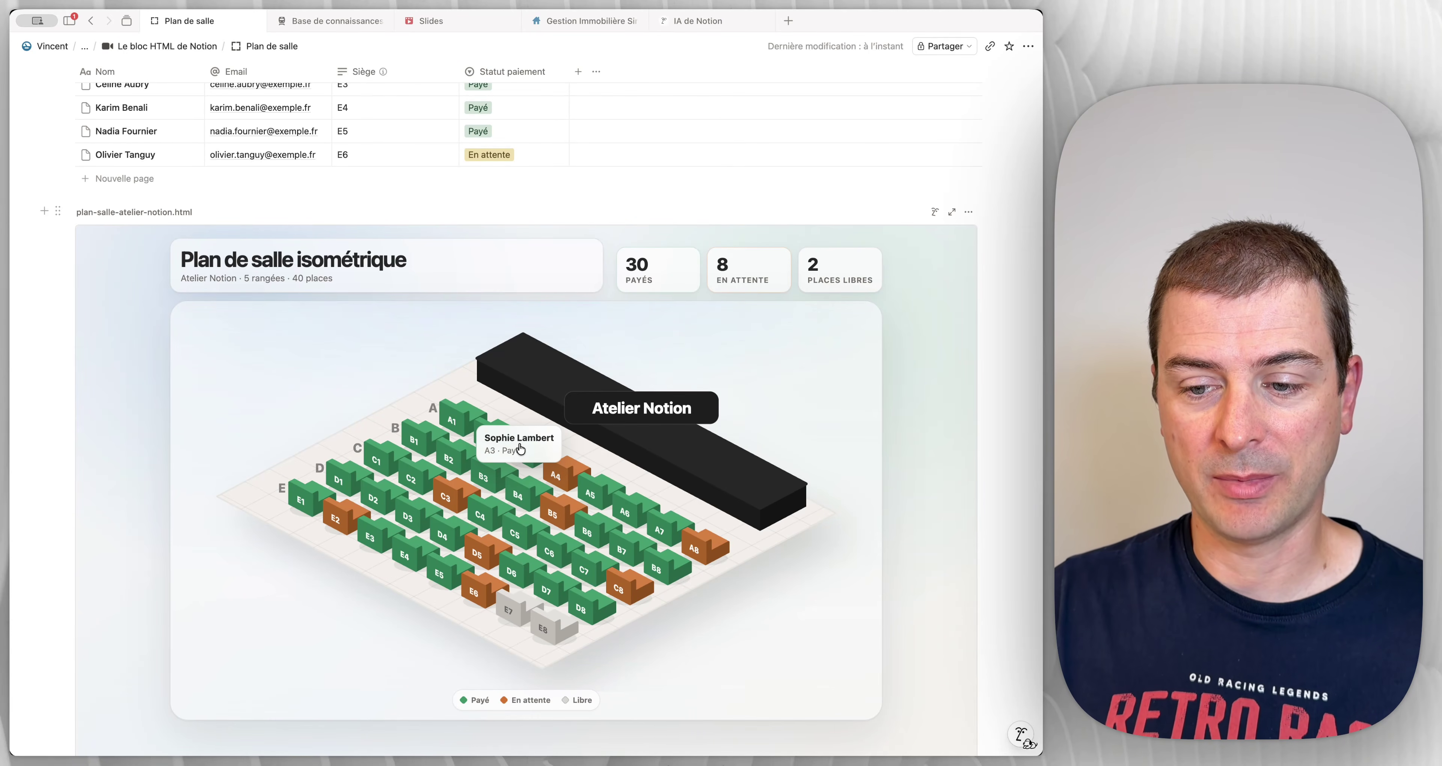
{"action": "mouse_move", "coordinate": [446, 486]}
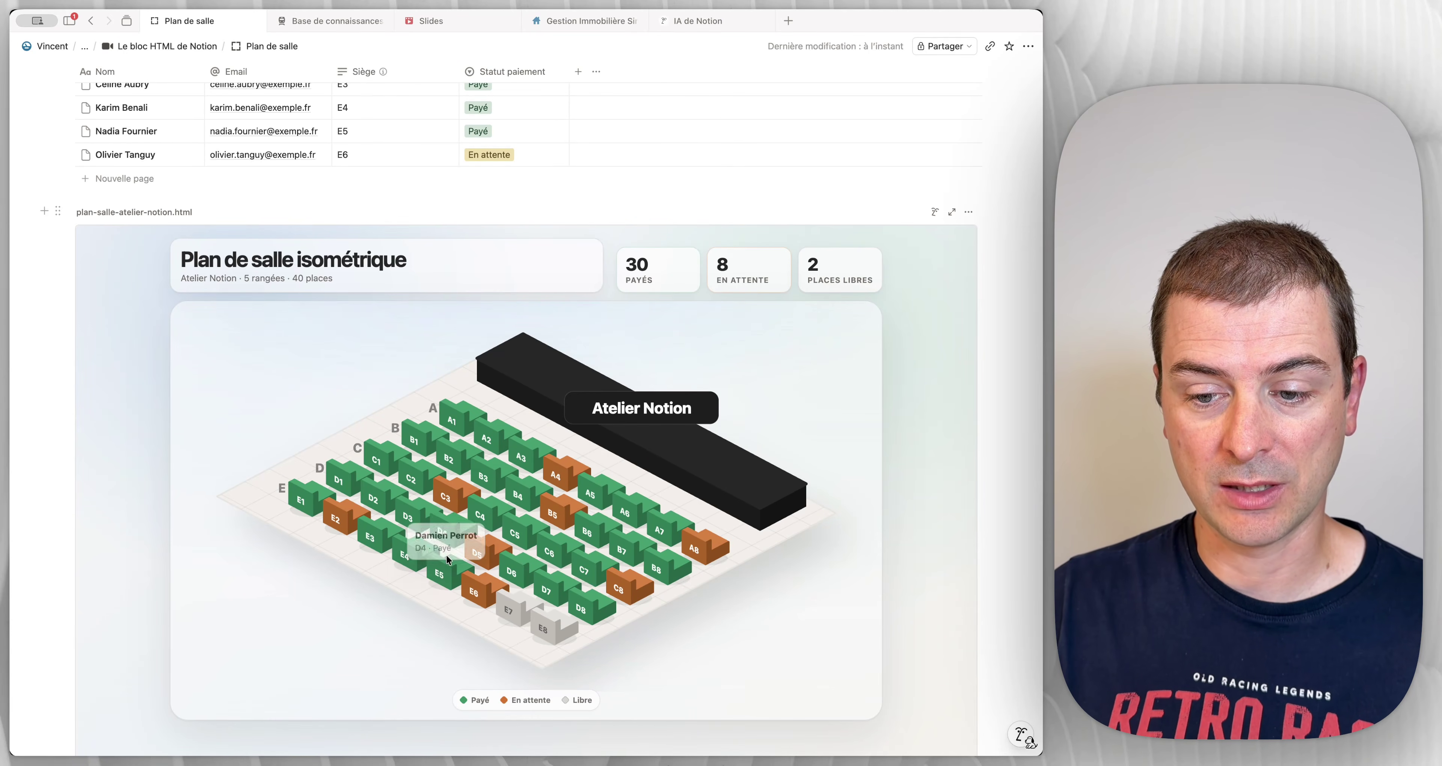
{"action": "mouse_move", "coordinate": [519, 599]}
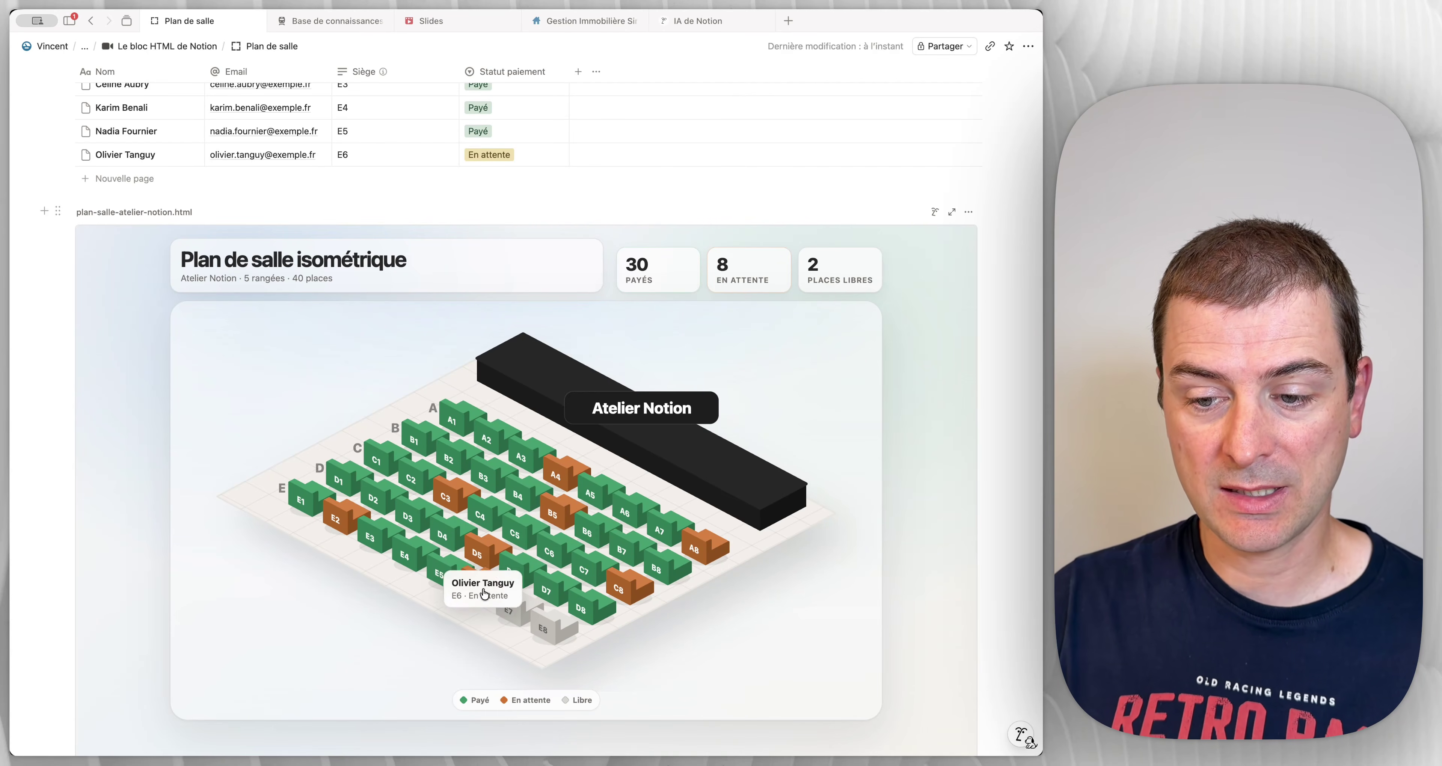
{"action": "mouse_move", "coordinate": [561, 513]}
{"action": "mouse_move", "coordinate": [490, 452]}
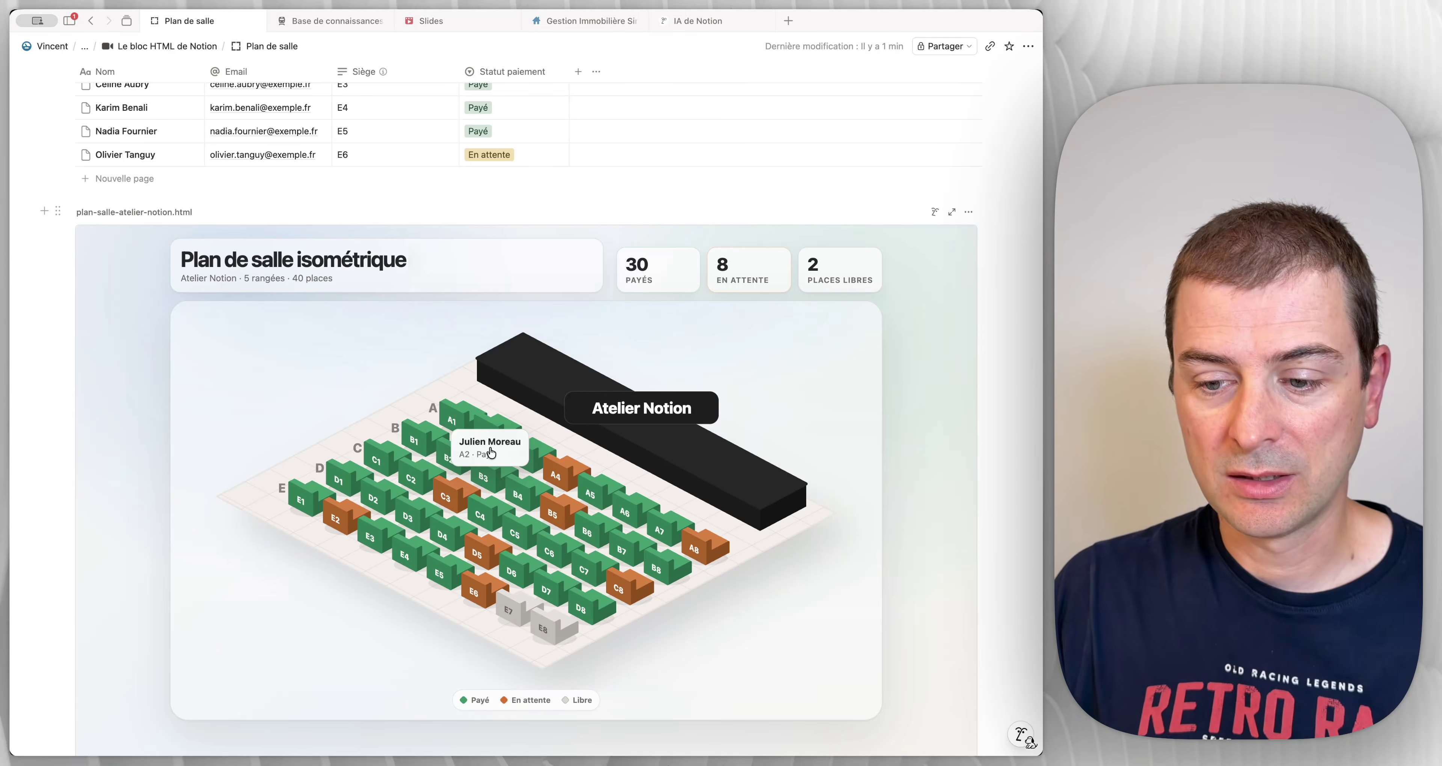
{"action": "scroll", "coordinate": [491, 452], "scroll_direction": "down", "scroll_amount": 1}
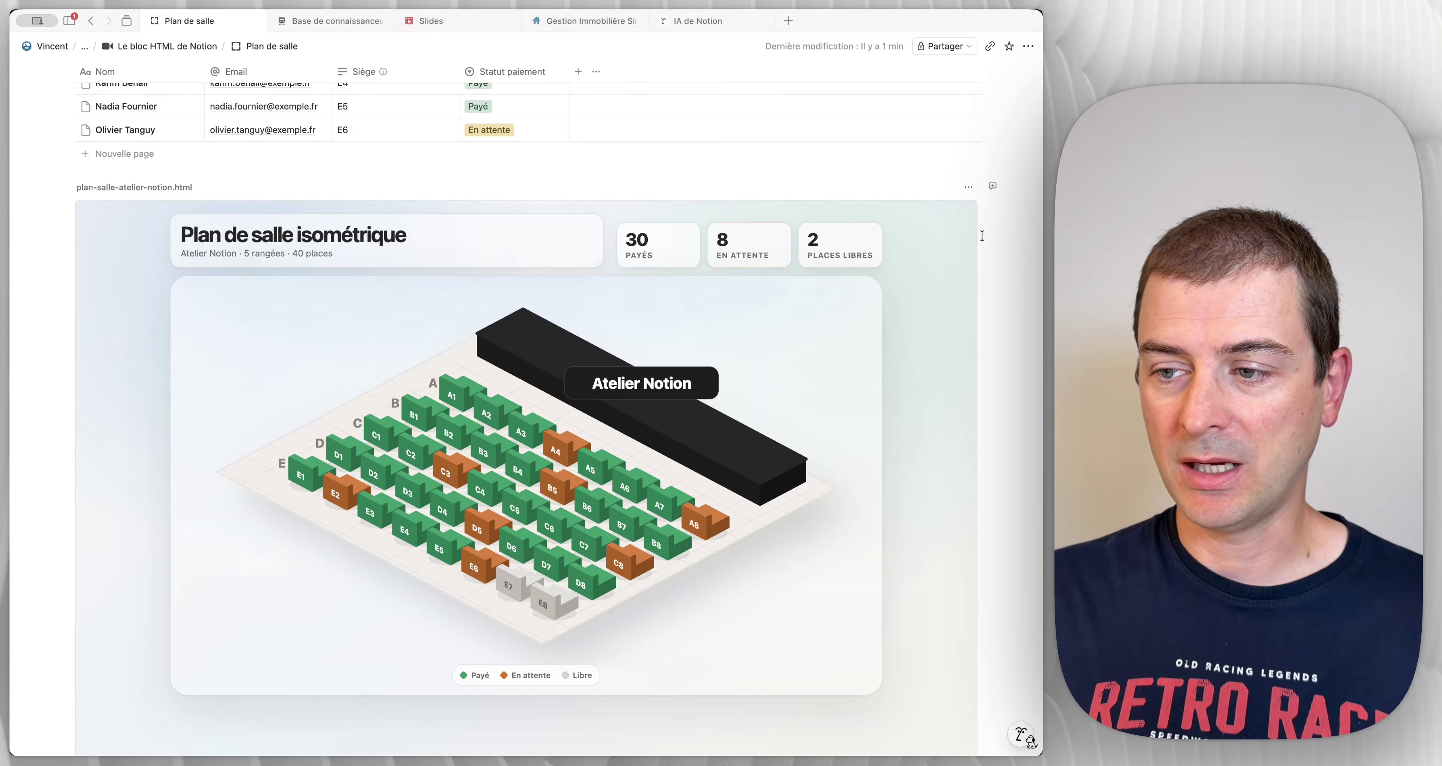
Step: View plan-salle-atelier-notion.html enlarged, check its additional options, and close the enlarged view
{"action": "left_click", "coordinate": [949, 189]}
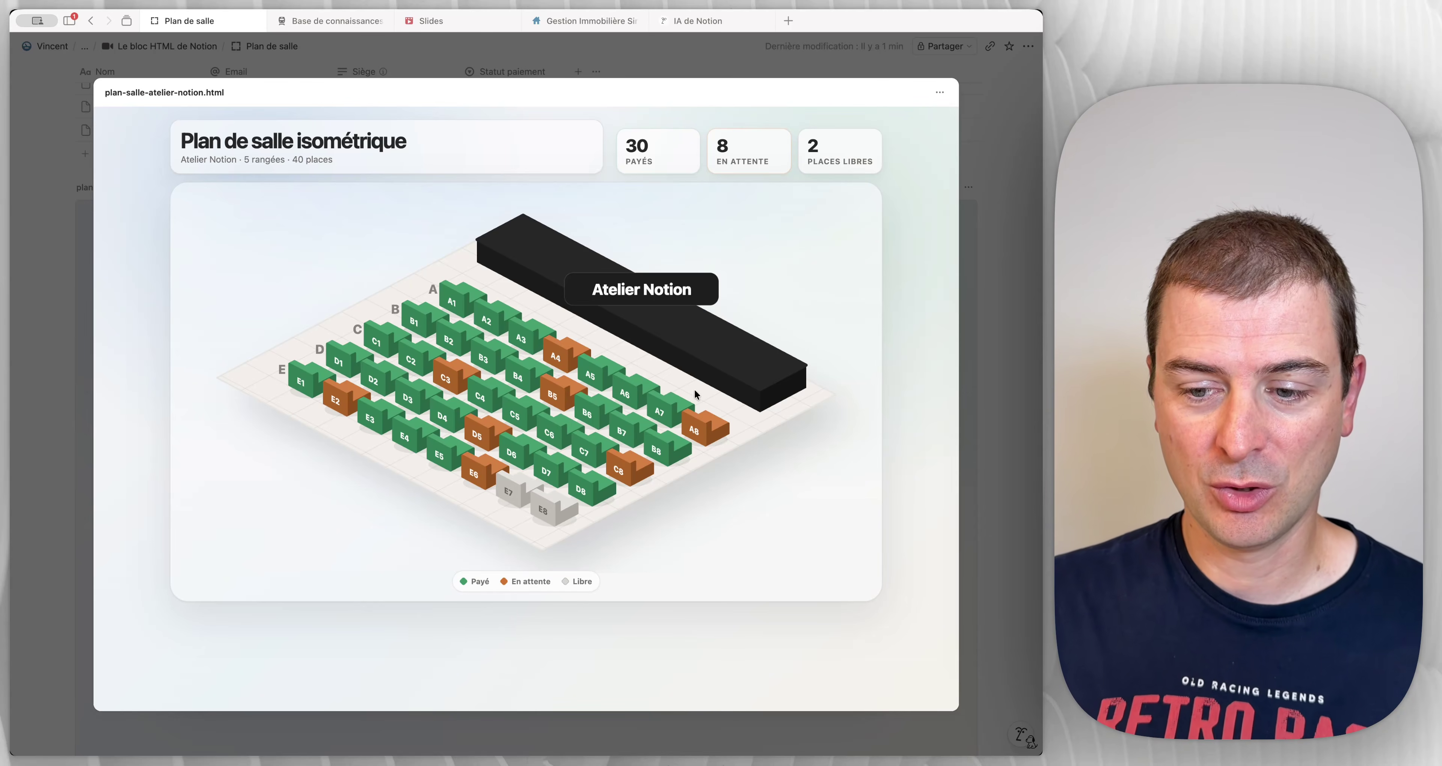
{"action": "left_click", "coordinate": [995, 94]}
{"action": "left_click", "coordinate": [953, 187]}
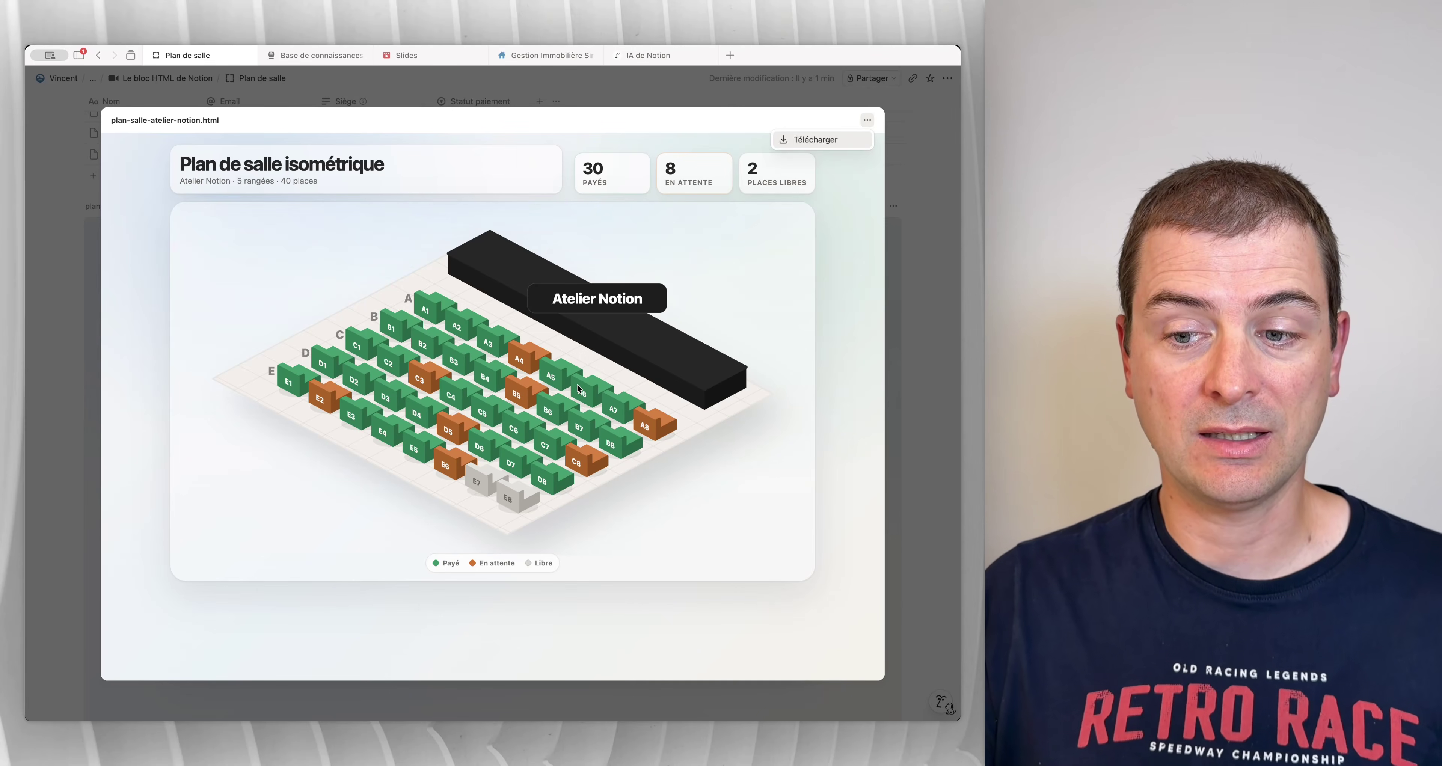
{"action": "left_click", "coordinate": [579, 388]}
{"action": "mouse_move", "coordinate": [537, 364]}
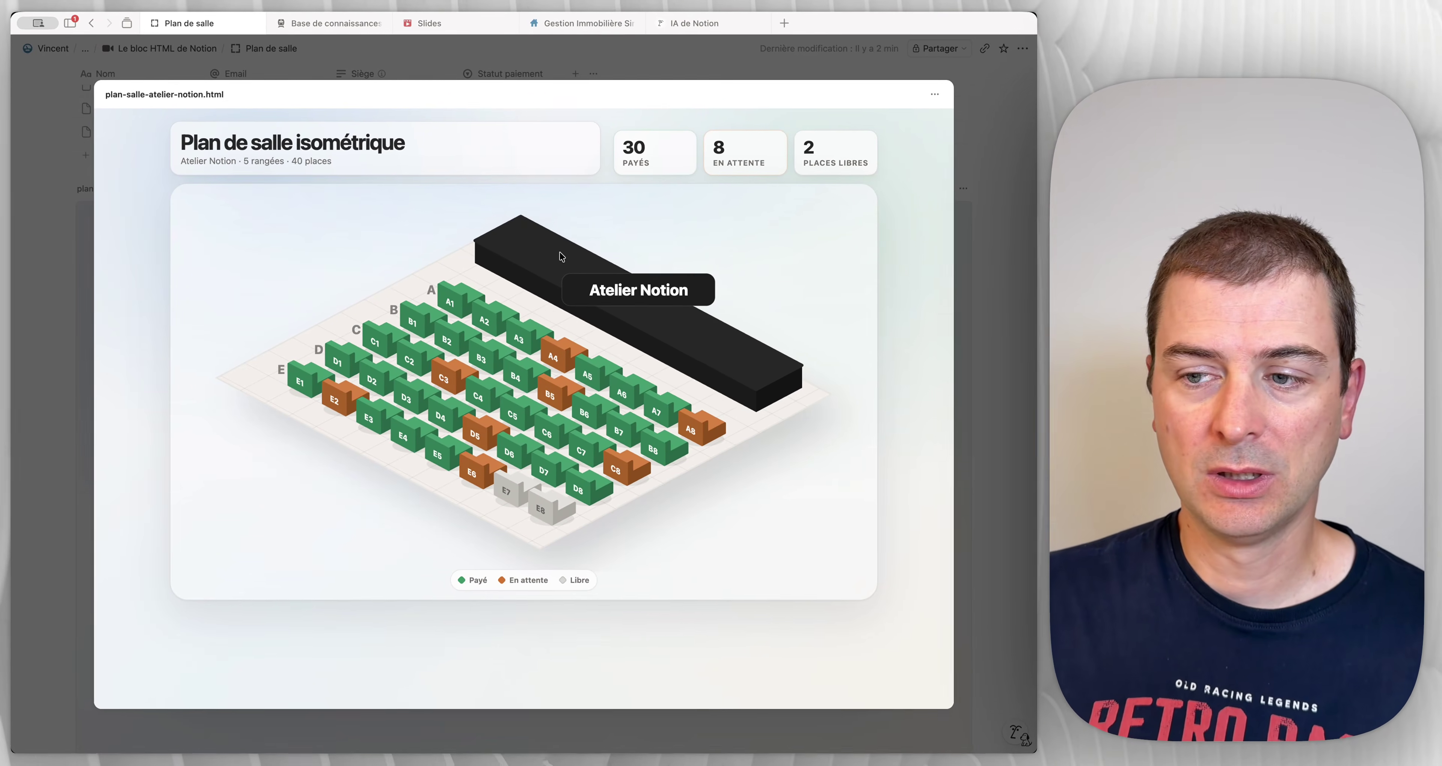
{"action": "key", "text": "Escape"}
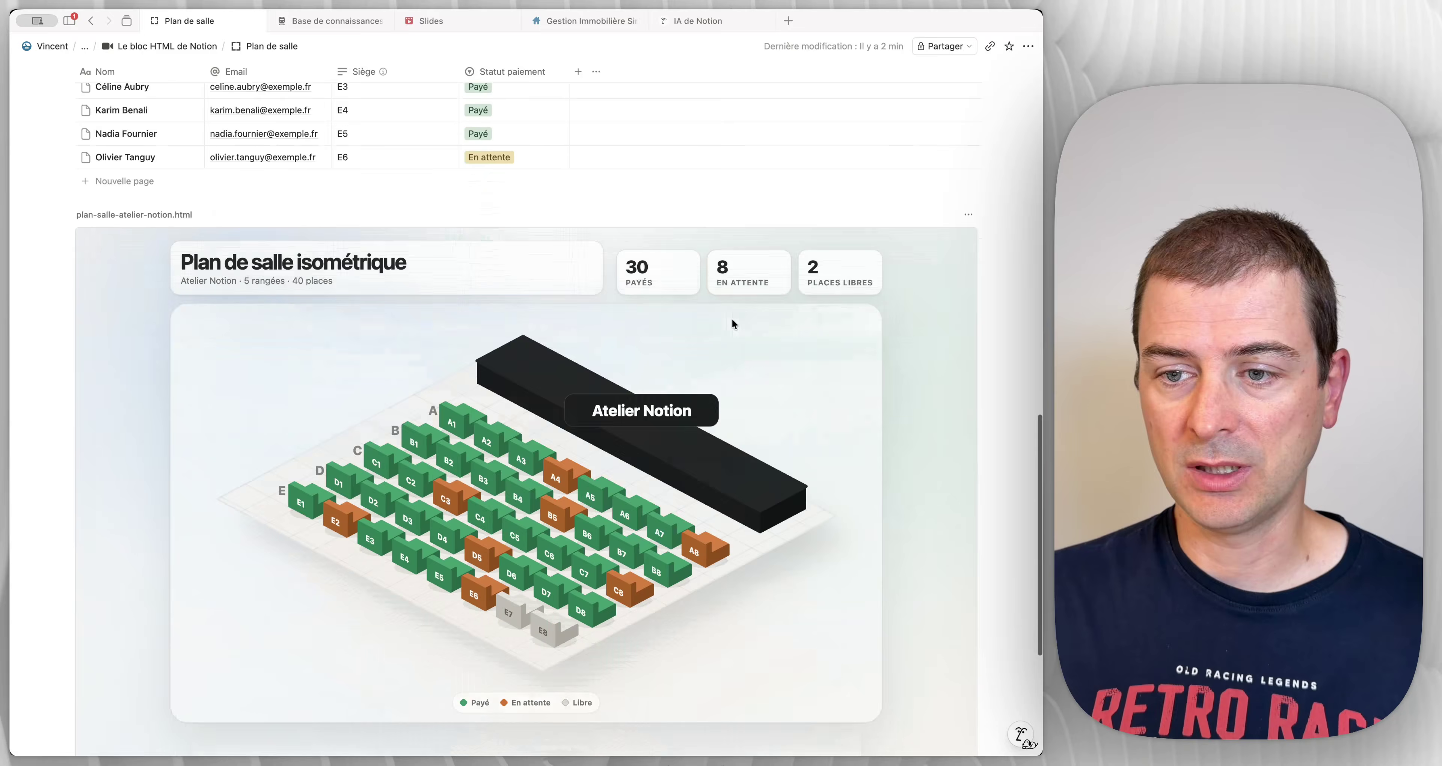
Step: Set the payment status of the participant in seat D5 to Payé and check that seat in the plan
{"action": "scroll", "coordinate": [732, 324], "scroll_direction": "up", "scroll_amount": 5}
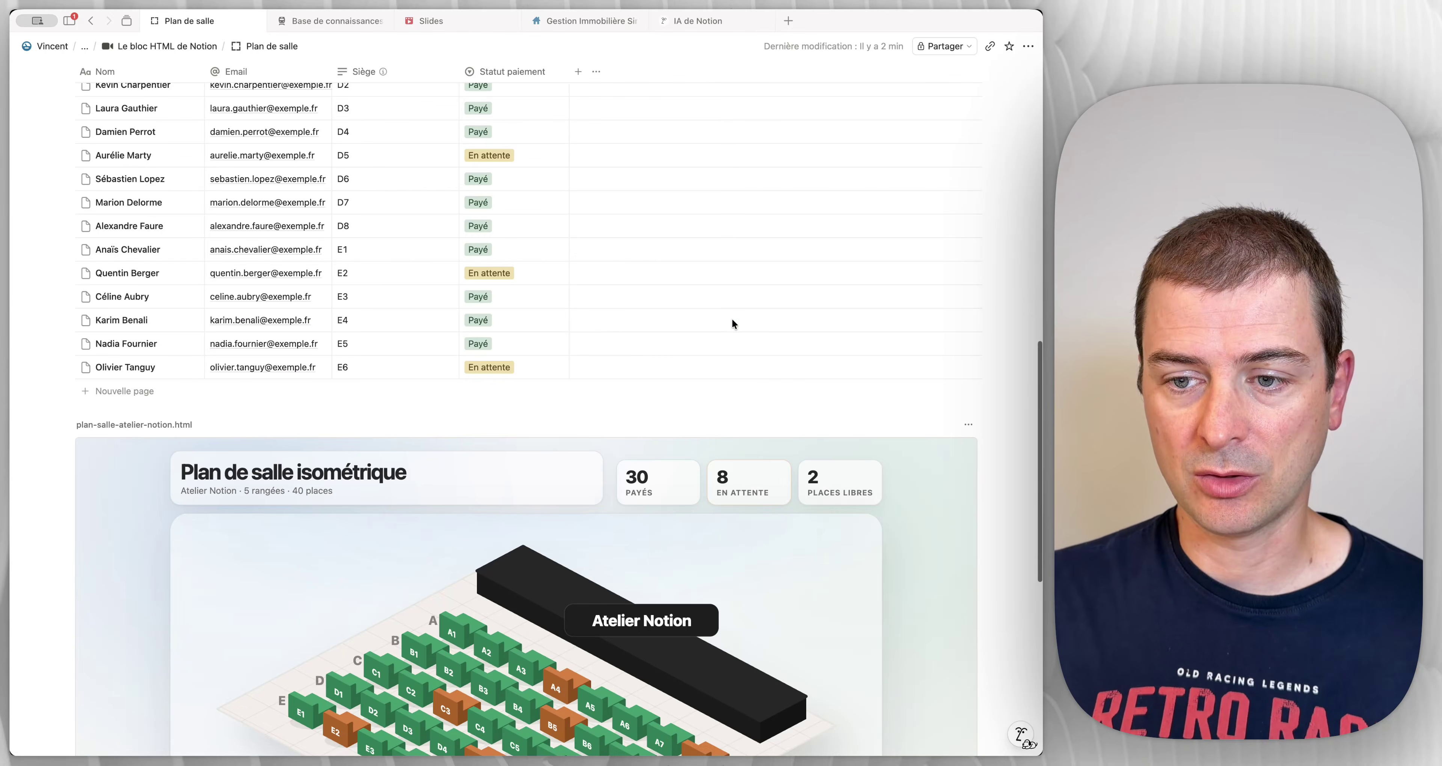
{"action": "left_click", "coordinate": [497, 160]}
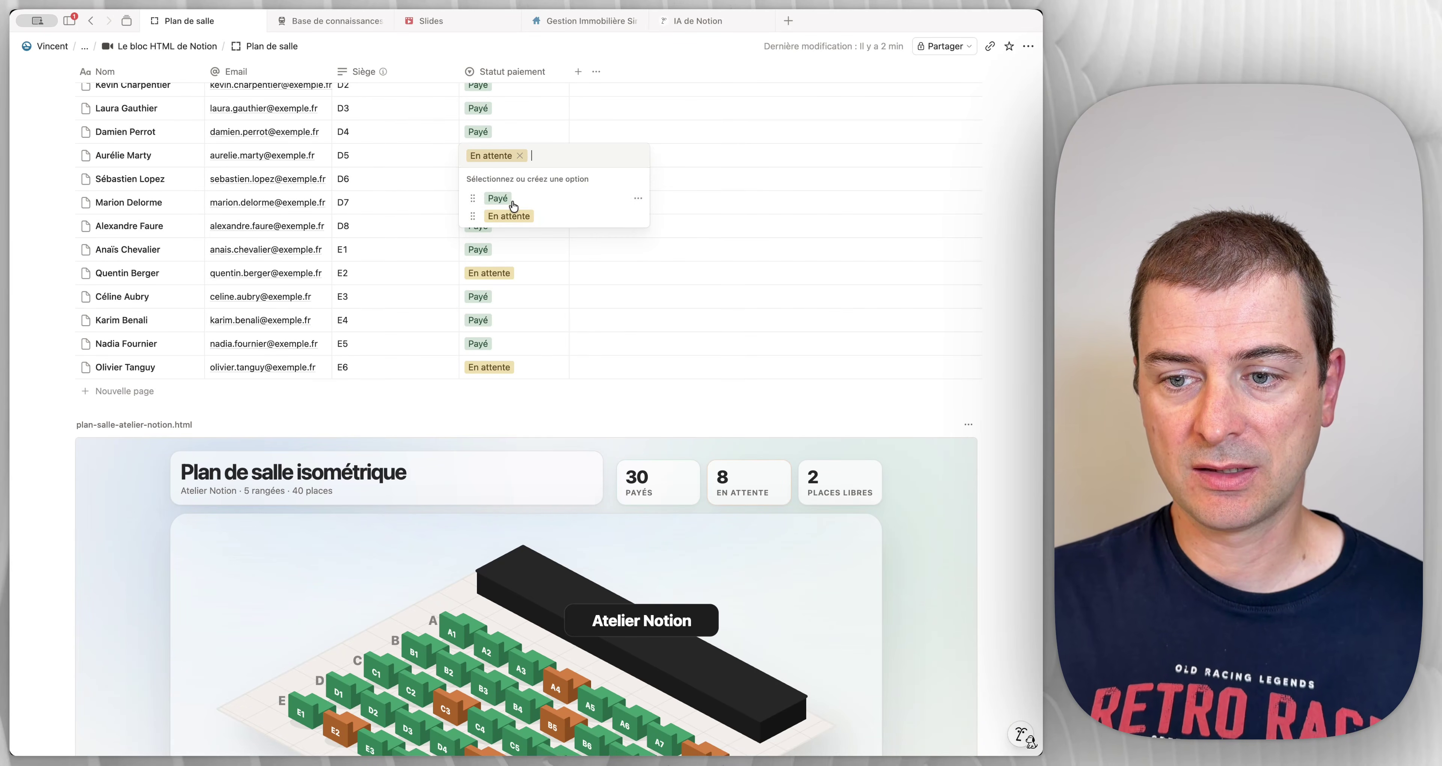
{"action": "left_click", "coordinate": [492, 196]}
{"action": "scroll", "coordinate": [639, 310], "scroll_direction": "down", "scroll_amount": 5}
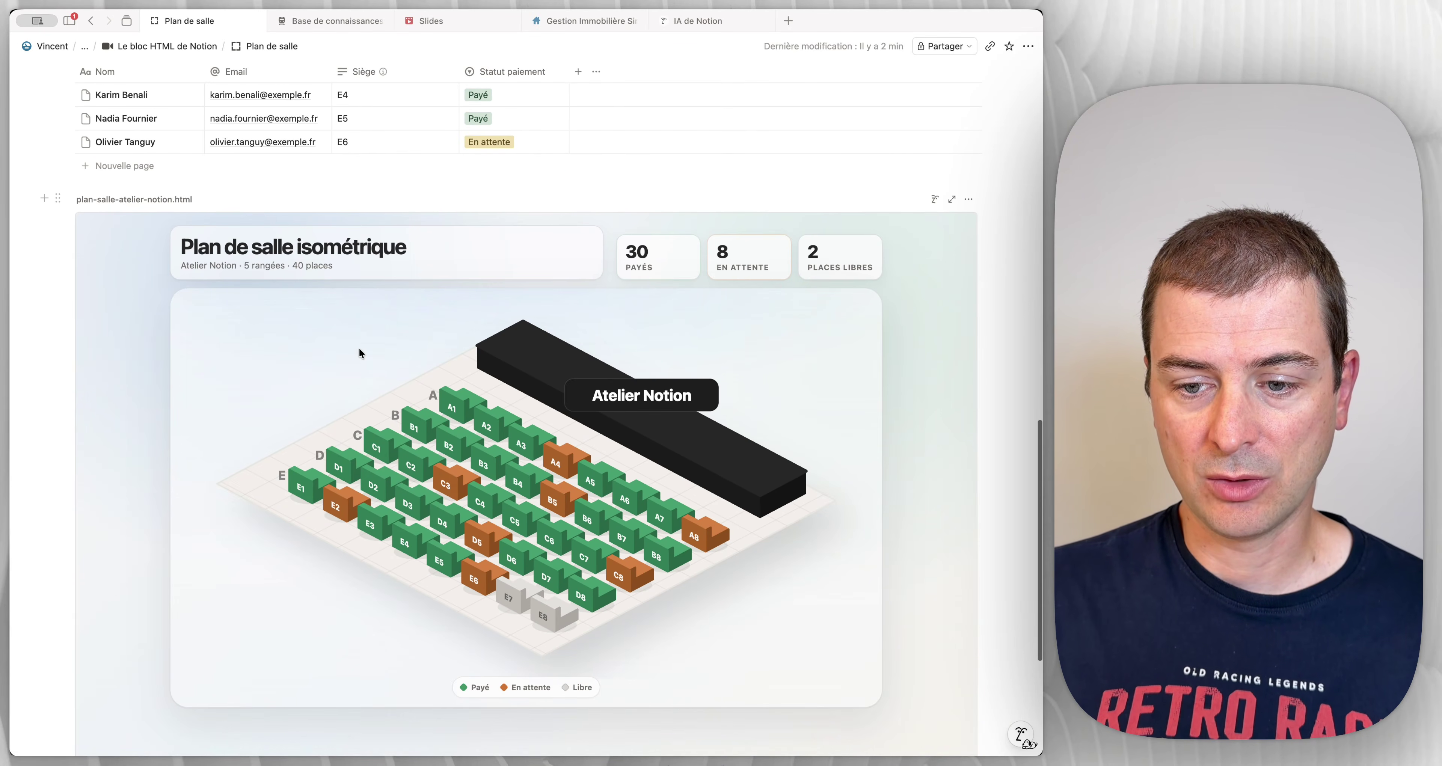
{"action": "mouse_move", "coordinate": [480, 546]}
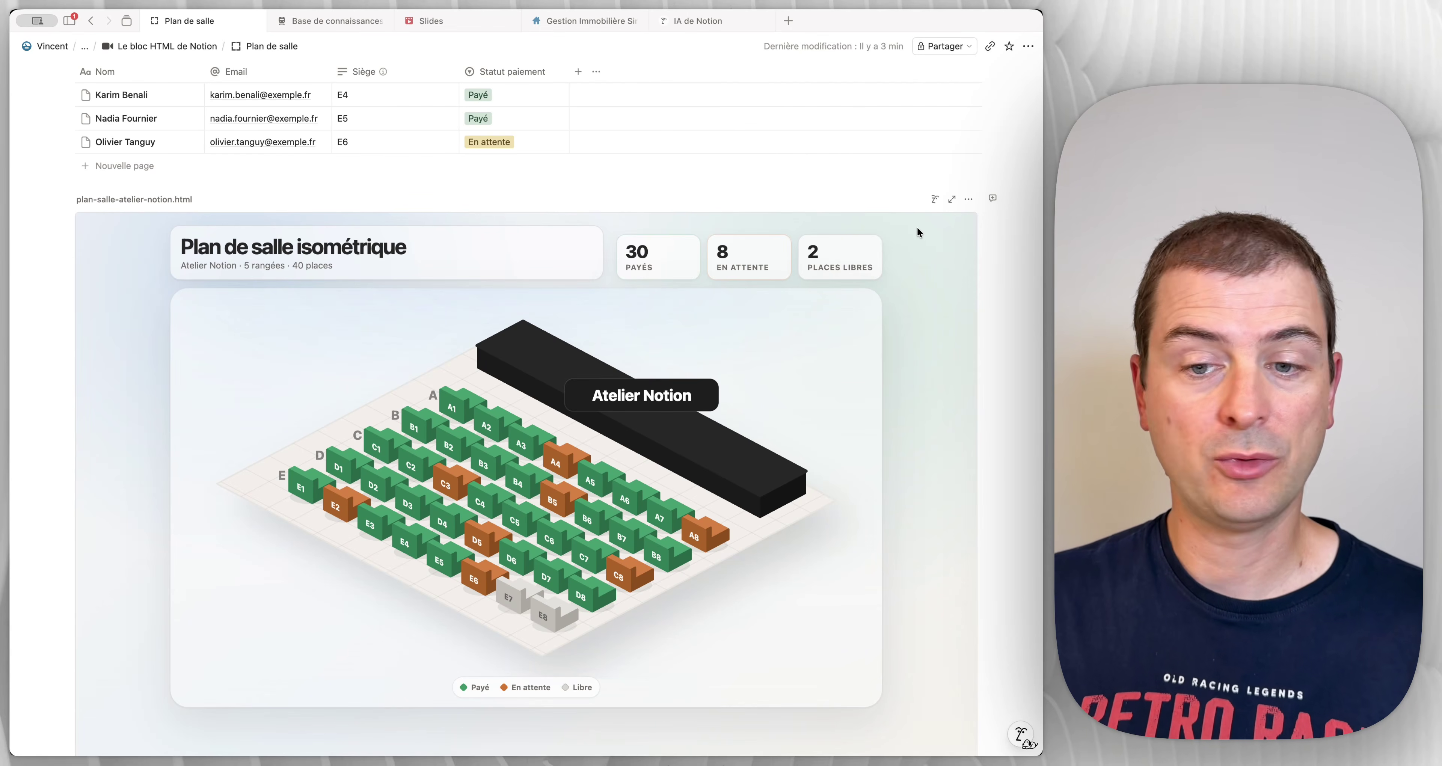
Step: Ask the AI to modify the seating plan block with the request "Mets à jour les statuts des sièges"
{"action": "left_click", "coordinate": [935, 200]}
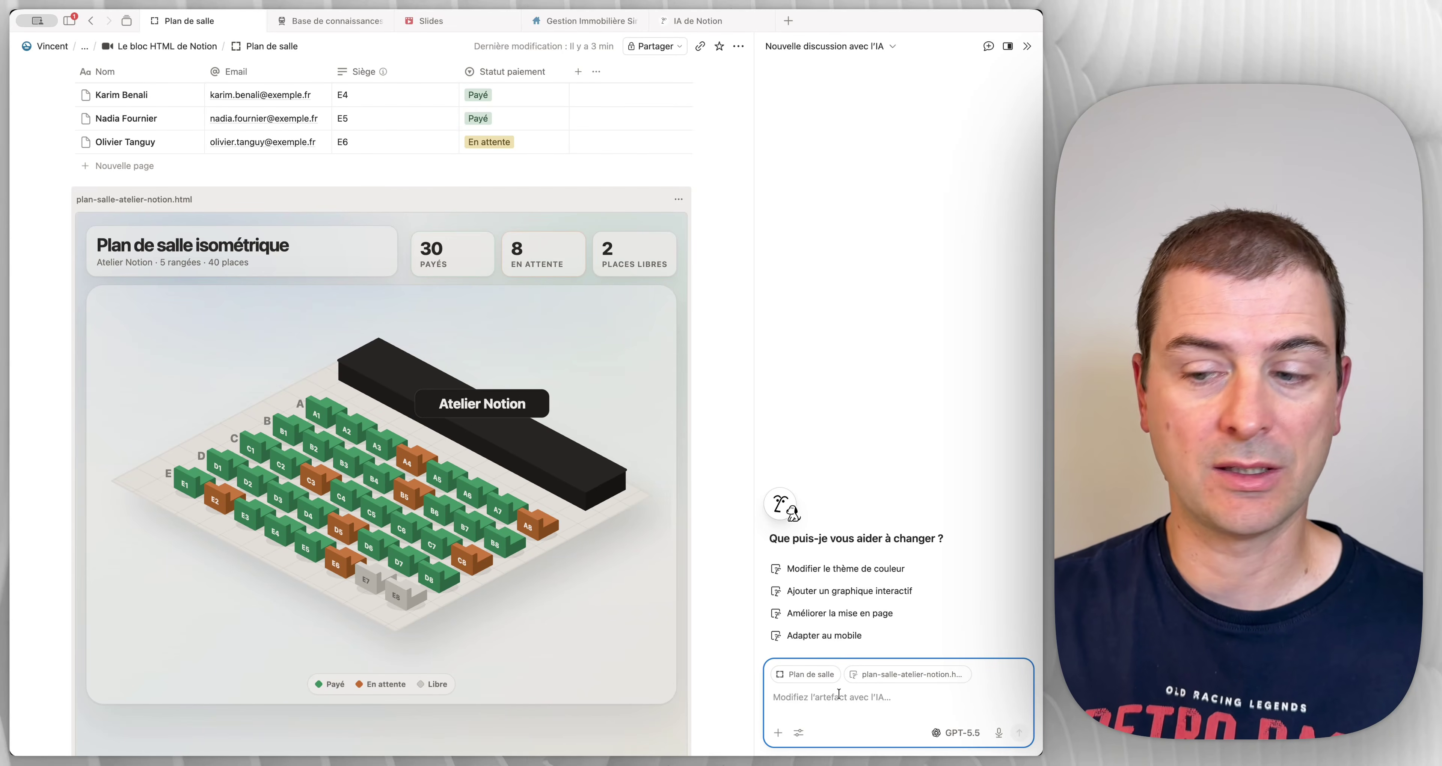
{"action": "type", "text": "Mets à jour les statuts des siège"}
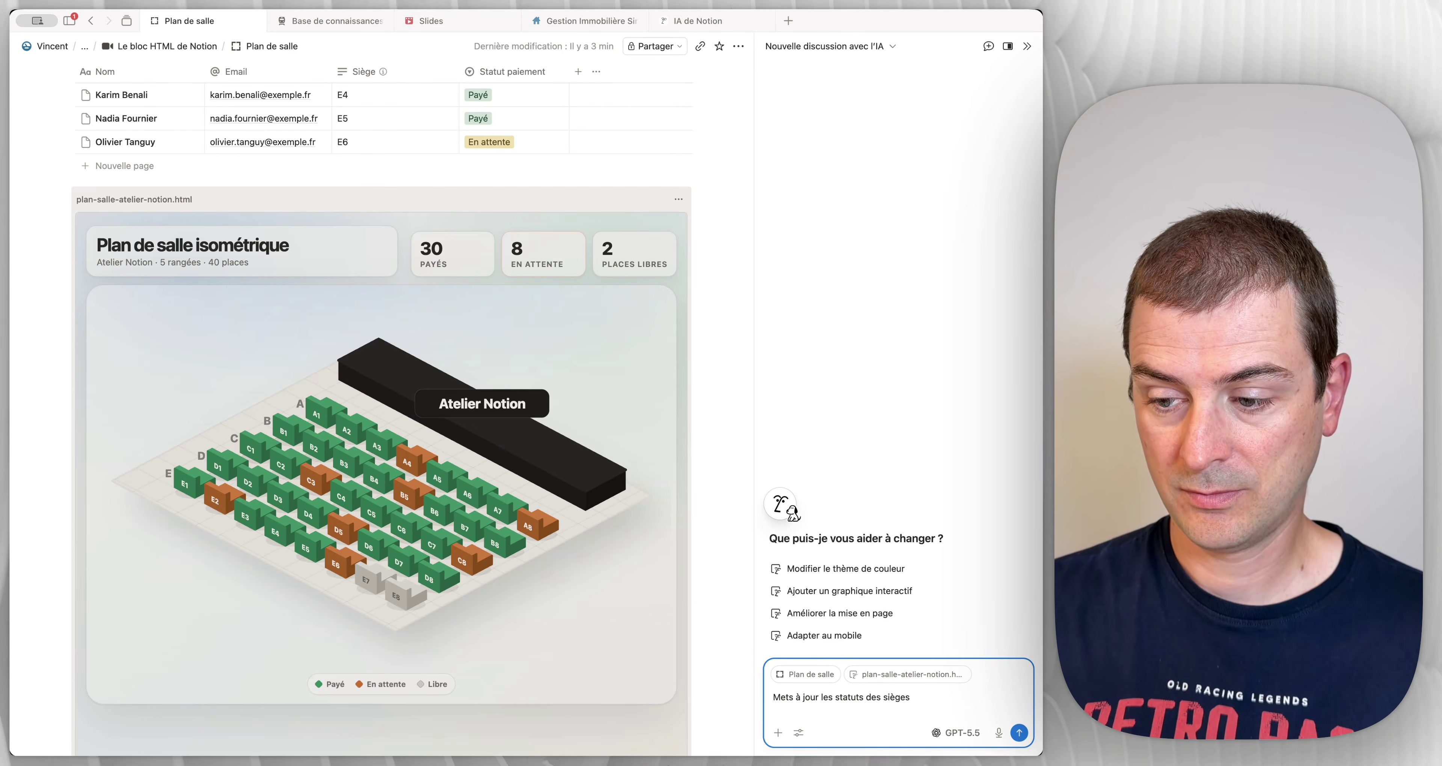
{"action": "type", "text": "s"}
{"action": "key", "text": "Return"}
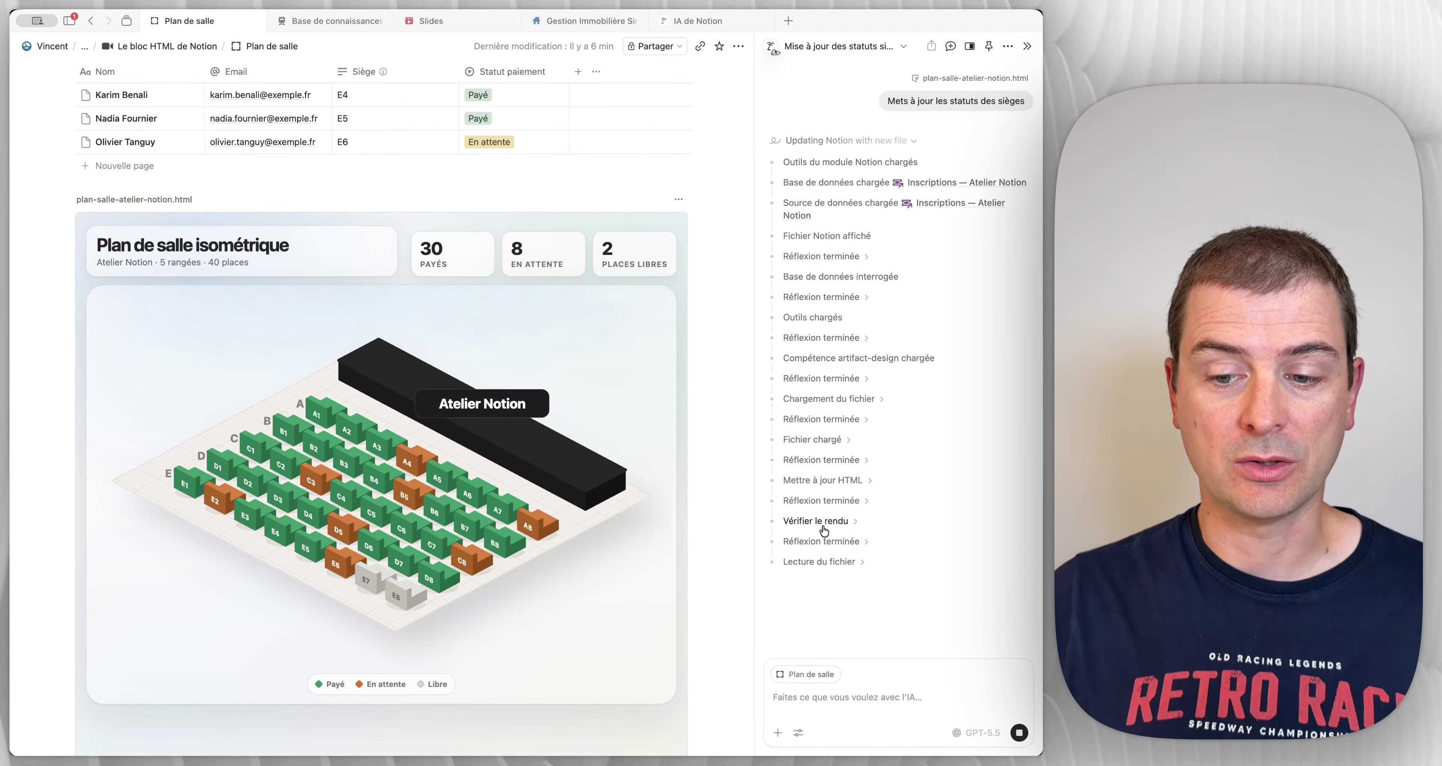
Step: Check seat D5 and the counters in the updated seating plan, and open the plan in the enlarged view
{"action": "scroll", "coordinate": [589, 509], "scroll_direction": "down", "scroll_amount": 2}
{"action": "mouse_move", "coordinate": [356, 499]}
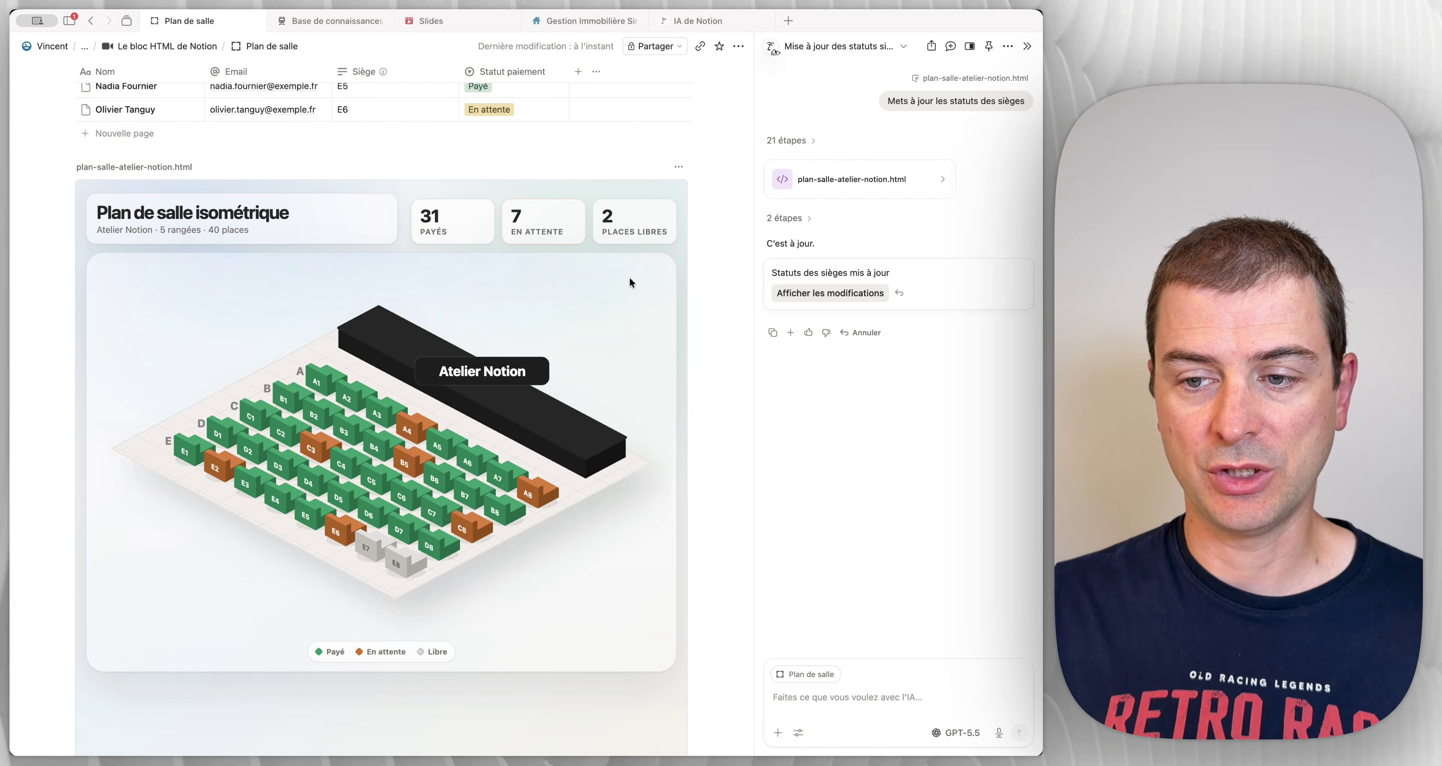
{"action": "left_click", "coordinate": [658, 165]}
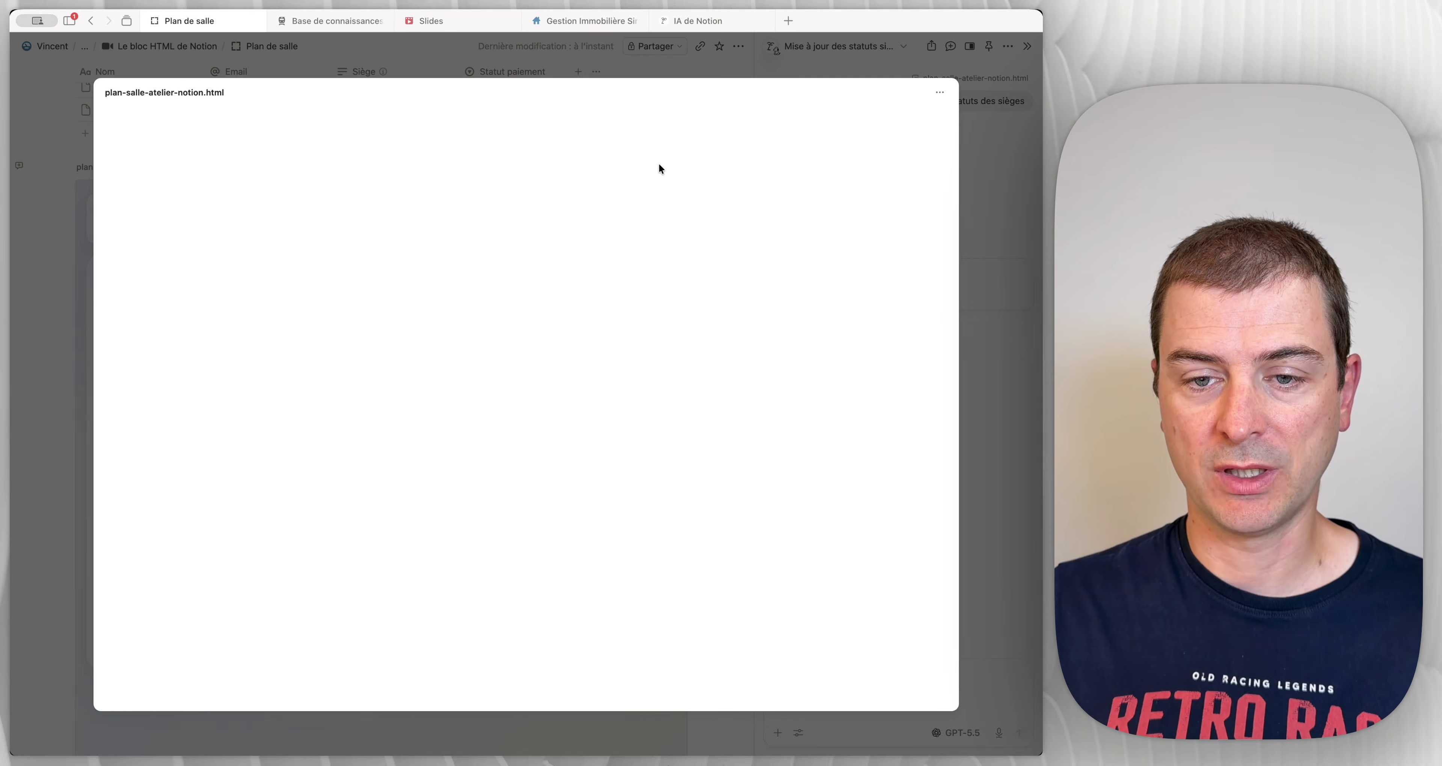
{"action": "mouse_move", "coordinate": [486, 436]}
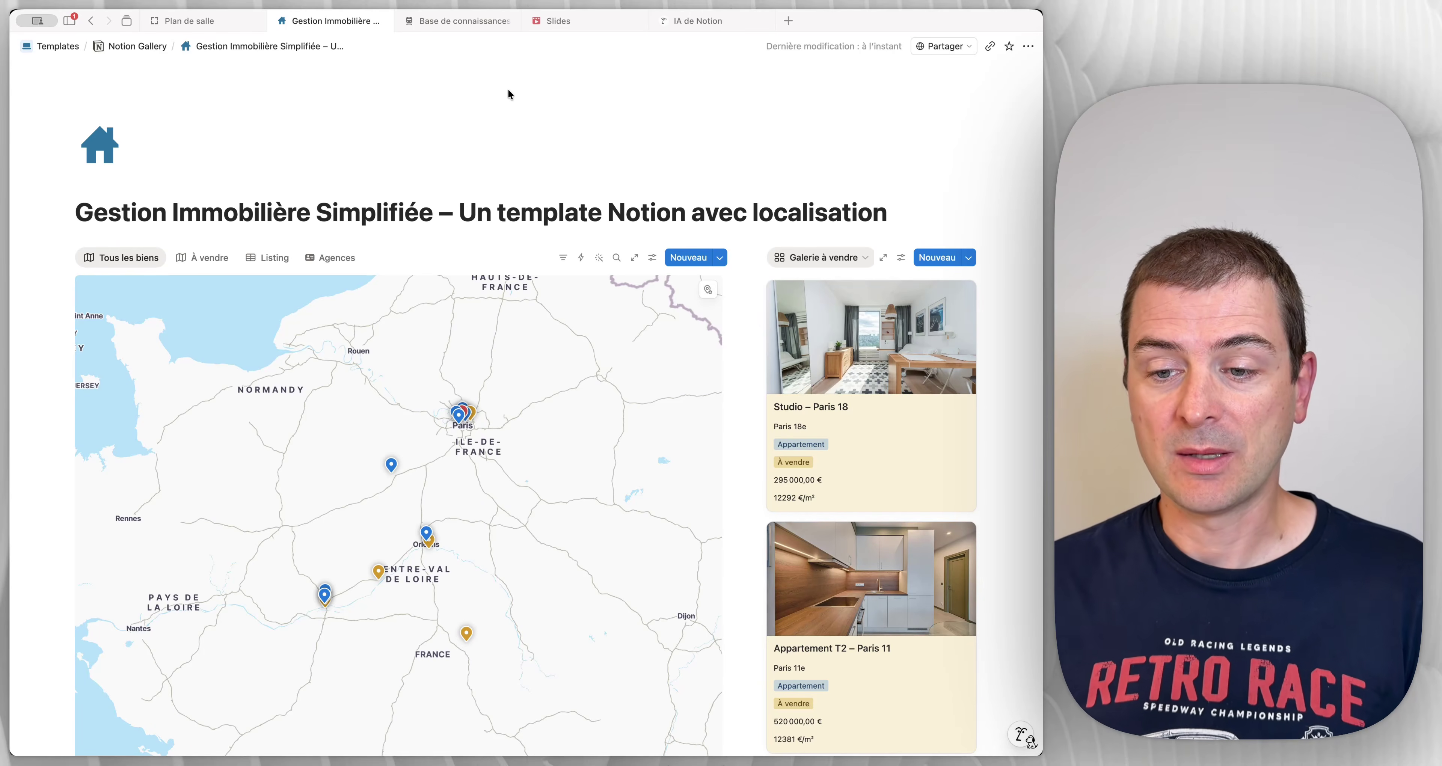
Step: Filter the Vitrine des biens by each status and by Appartement, reset both filters to Tout, and open Appartement T2 – Paris 11's details
{"action": "scroll", "coordinate": [570, 303], "scroll_direction": "down", "scroll_amount": 3}
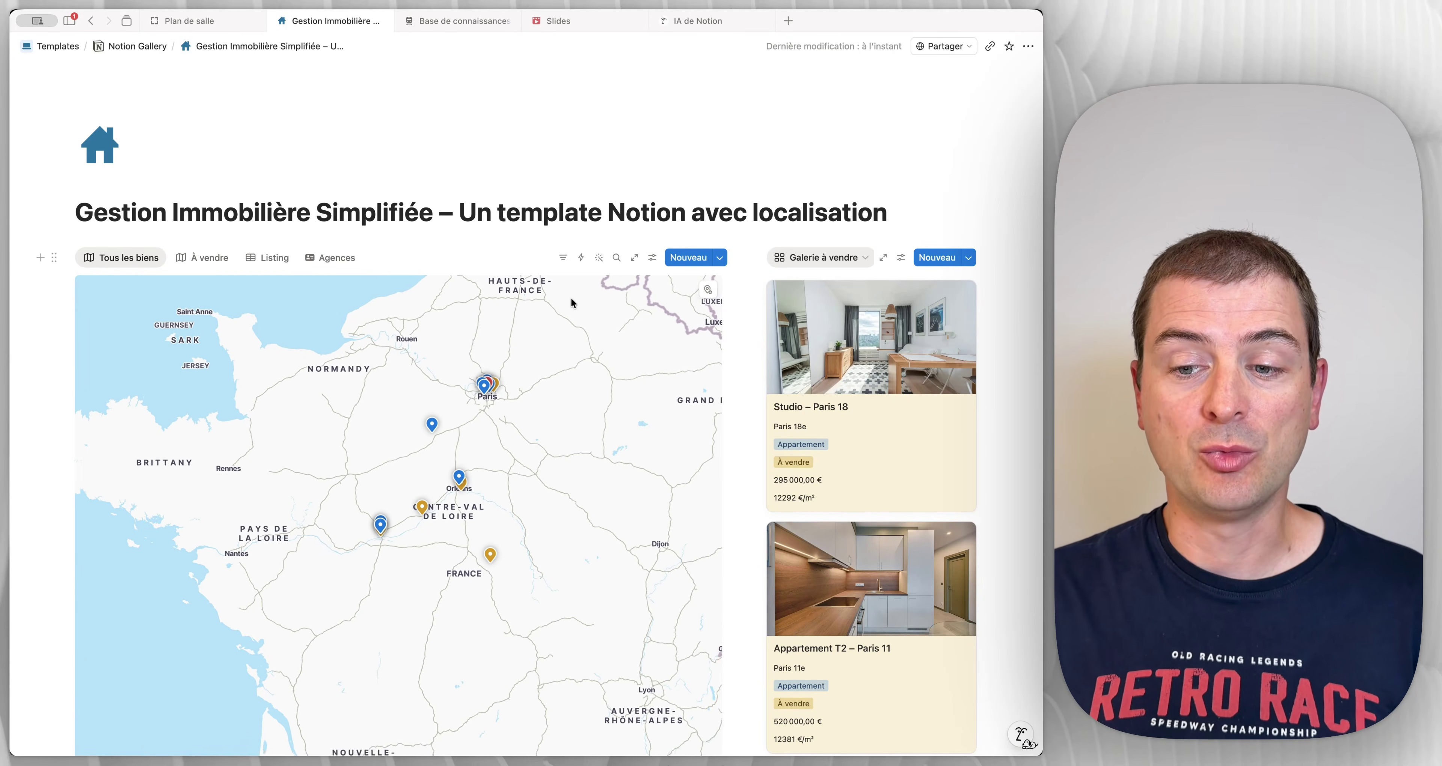
{"action": "scroll", "coordinate": [570, 303], "scroll_direction": "up", "scroll_amount": 1}
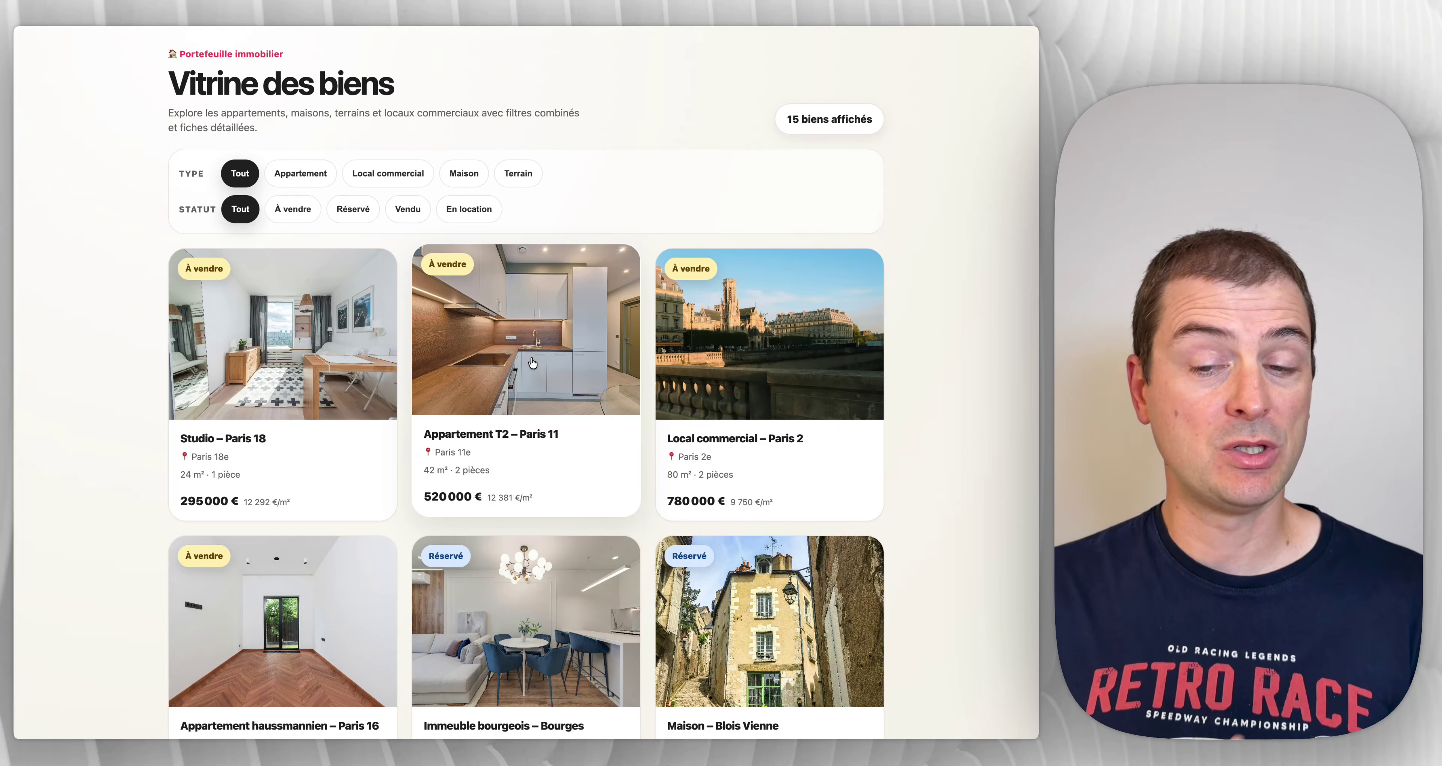
{"action": "left_click", "coordinate": [304, 213]}
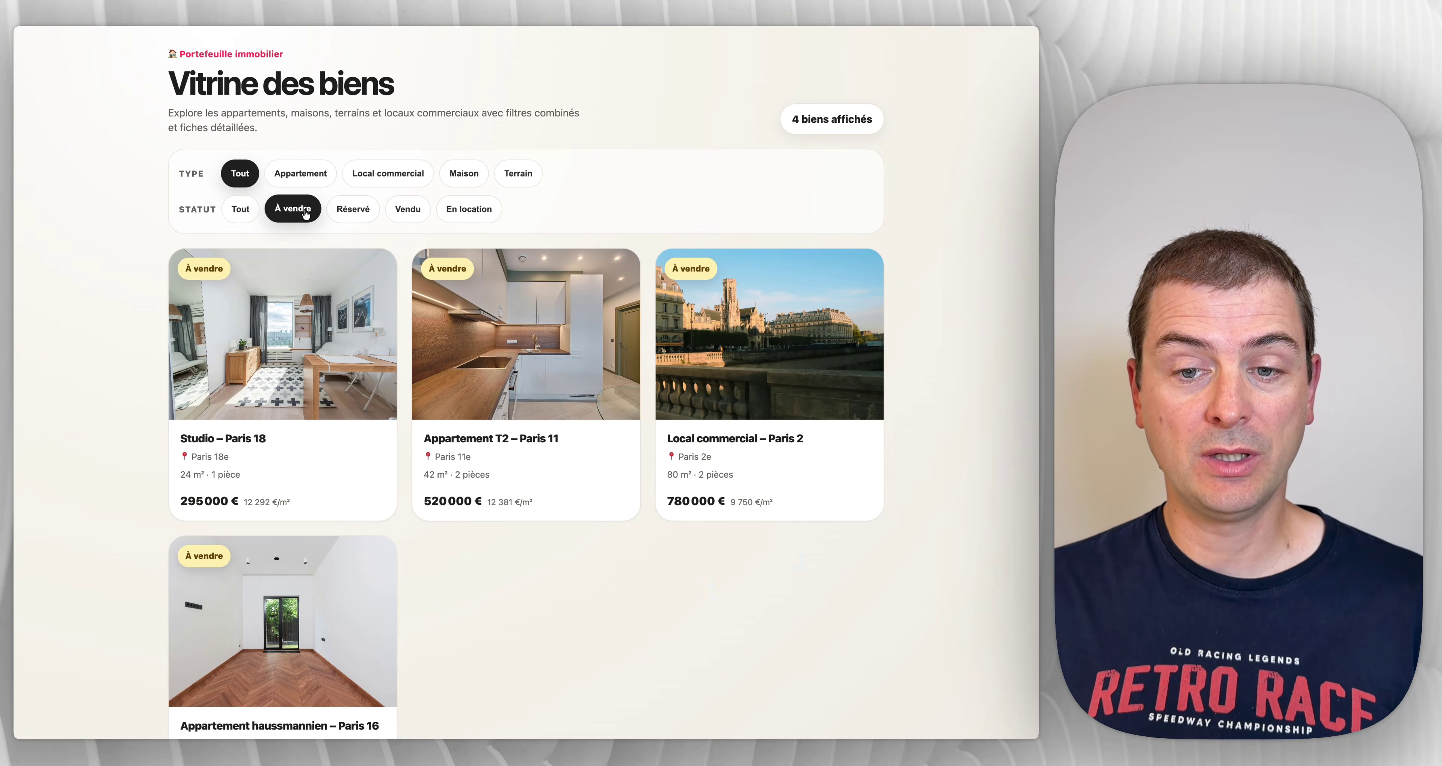
{"action": "left_click", "coordinate": [362, 214]}
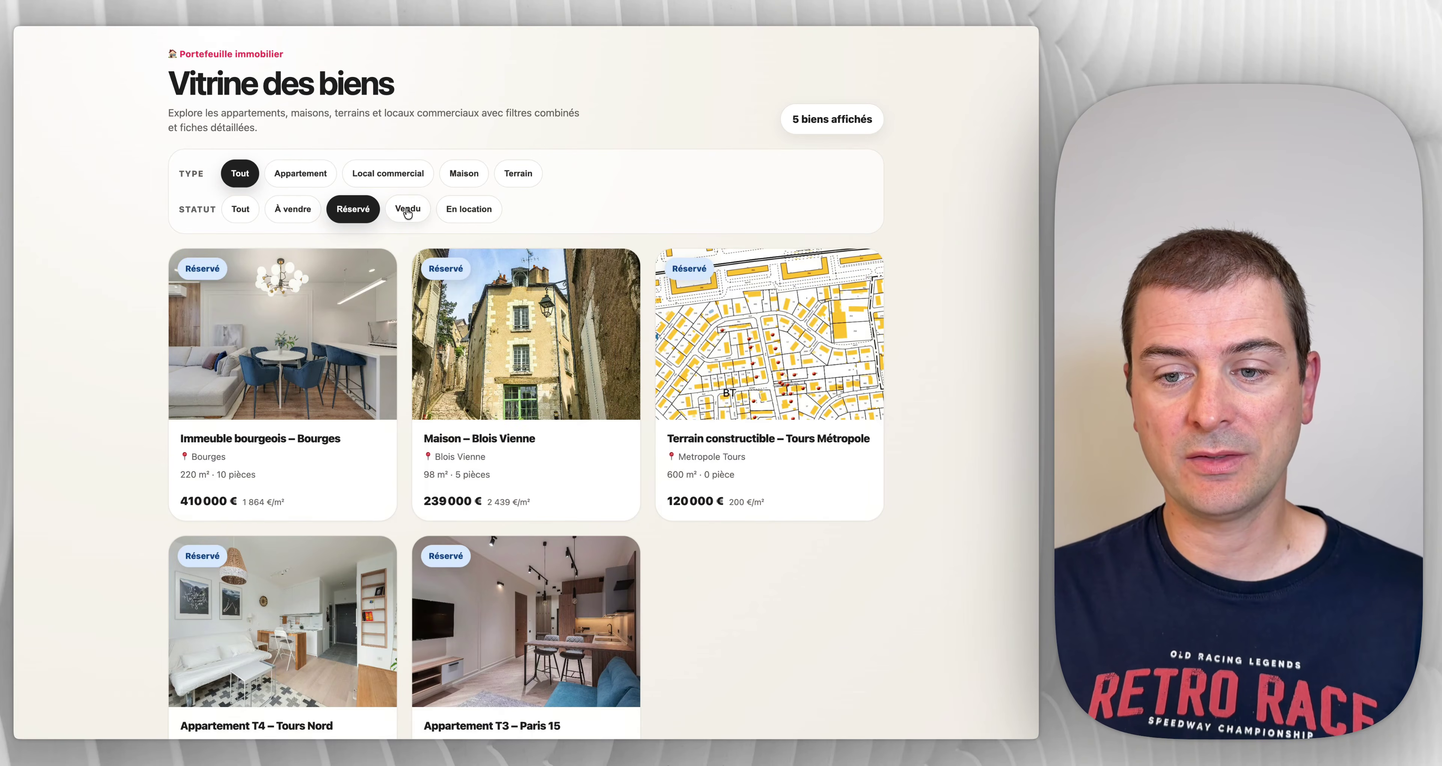
{"action": "left_click", "coordinate": [407, 210]}
{"action": "left_click", "coordinate": [485, 211]}
{"action": "left_click", "coordinate": [300, 174]}
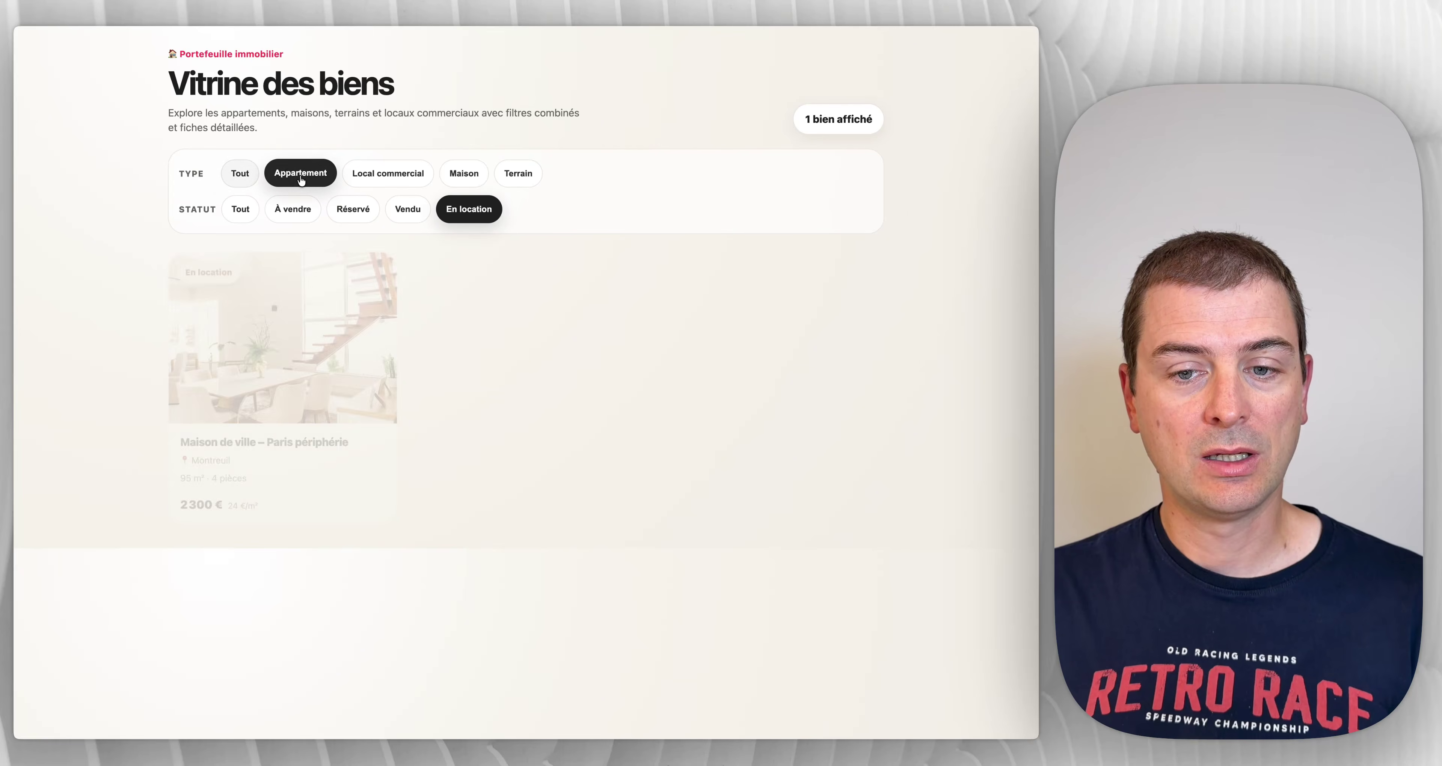
{"action": "left_click", "coordinate": [249, 217]}
{"action": "left_click", "coordinate": [241, 173]}
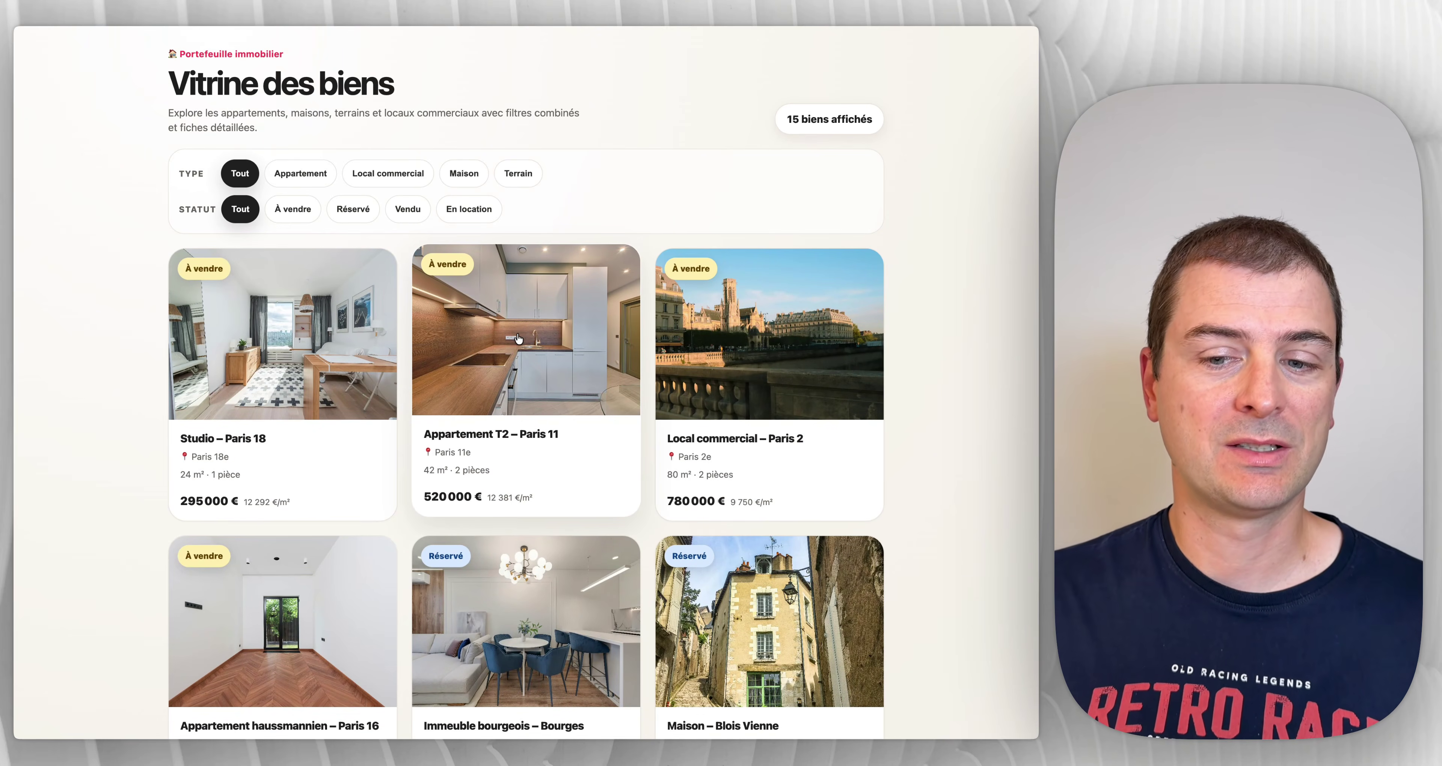
{"action": "left_click", "coordinate": [518, 337]}
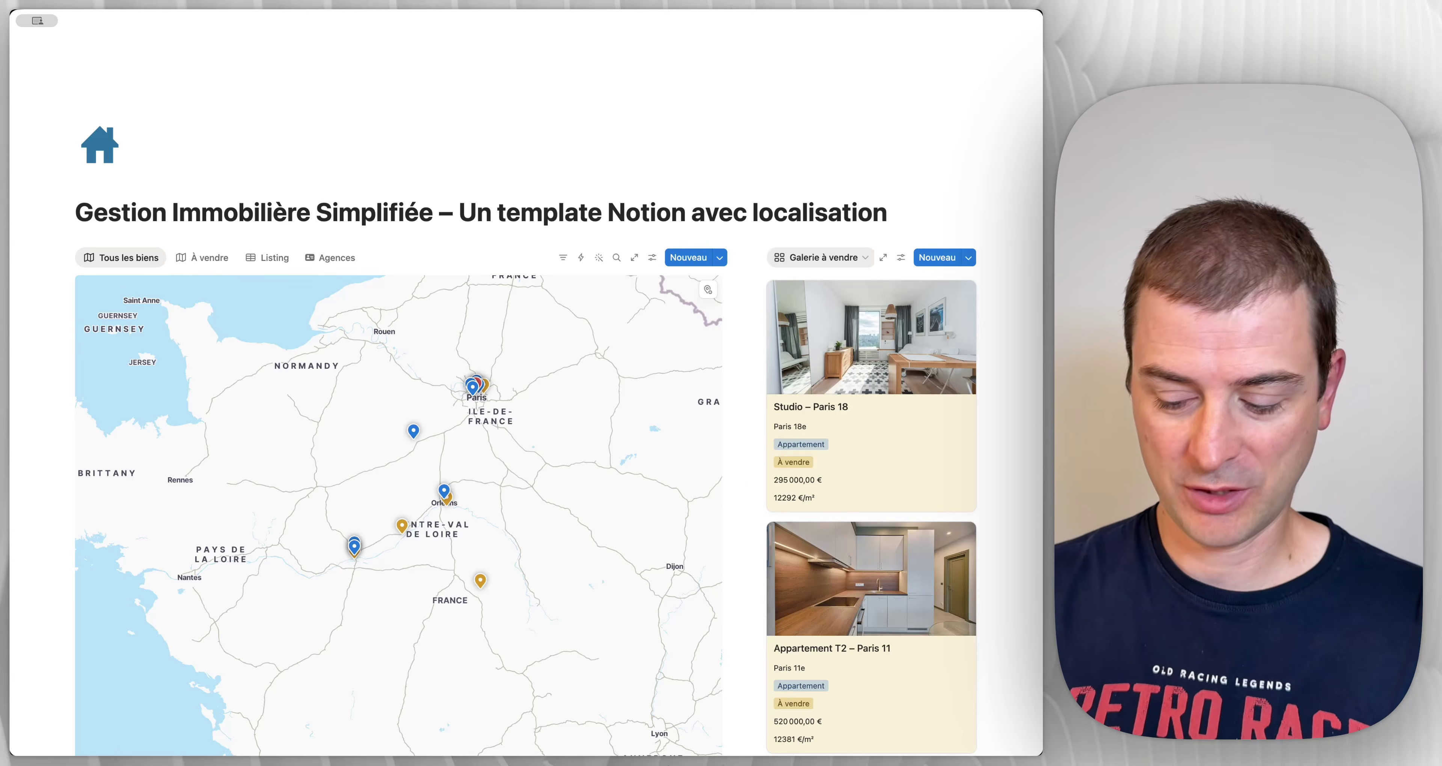
Step: Insert an HTML block below the page title and enter a GPT-5.5 request for an Airbnb-style property showcase from the "Biens immobiliers" base
{"action": "key", "text": "Return"}
{"action": "type", "text": "/html"}
{"action": "key", "text": "Return"}
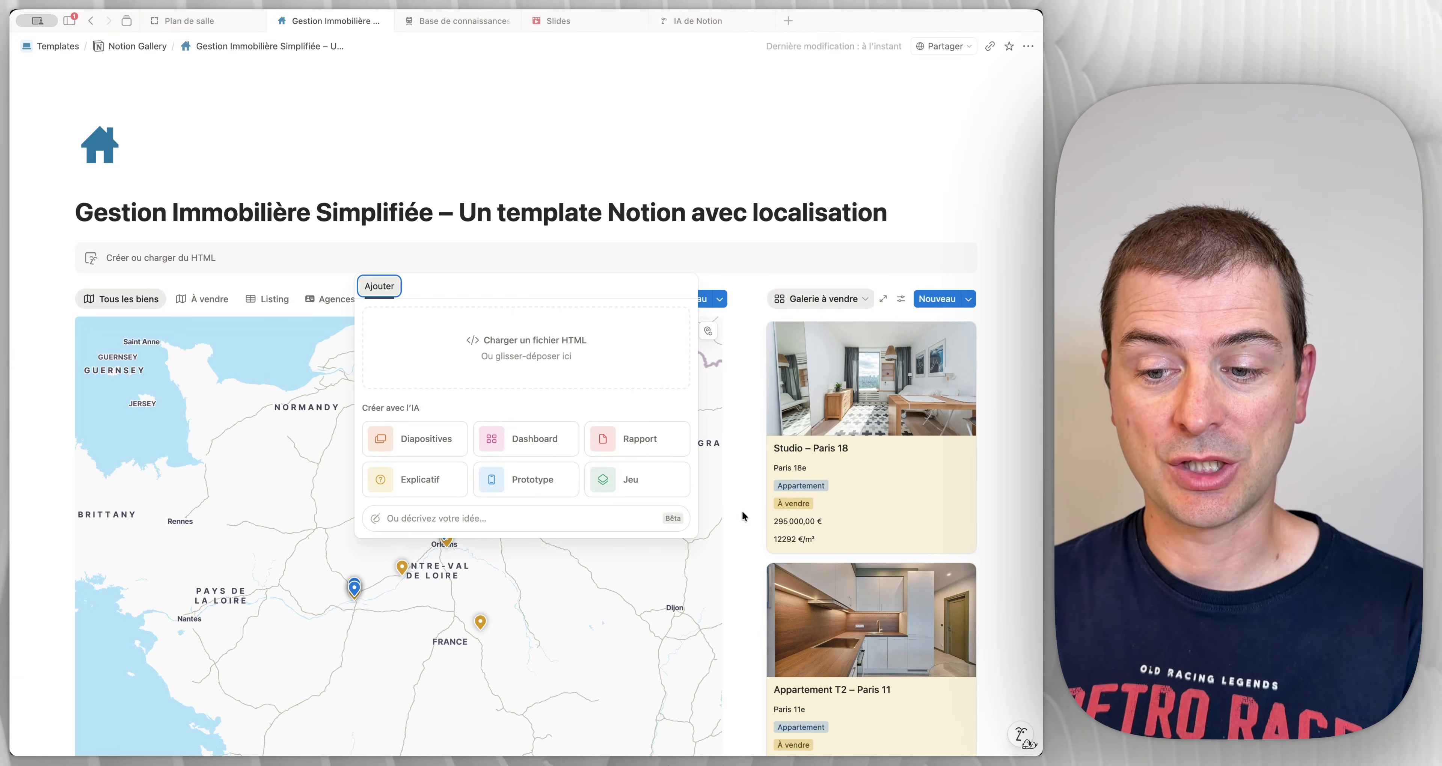
{"action": "left_click", "coordinate": [475, 517]}
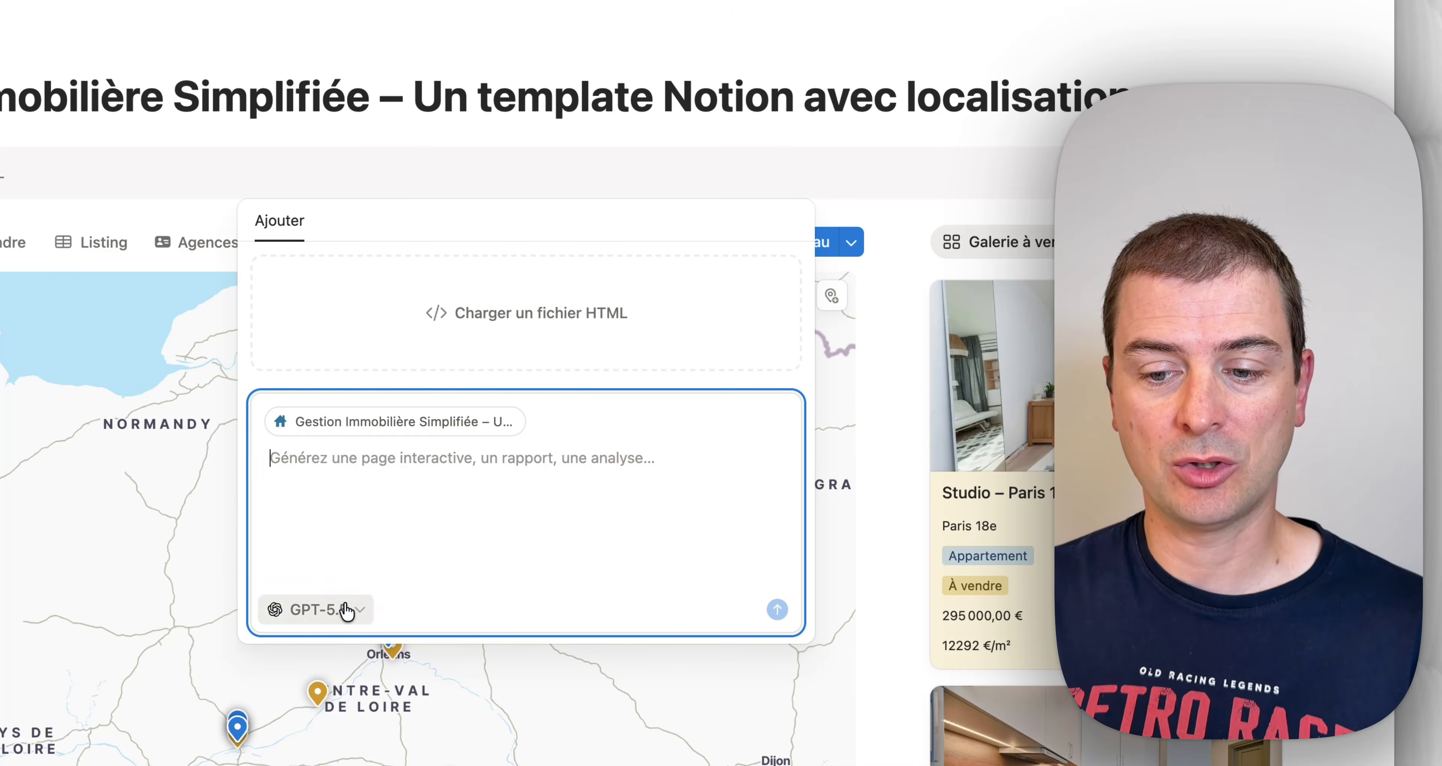
{"action": "left_click", "coordinate": [344, 608]}
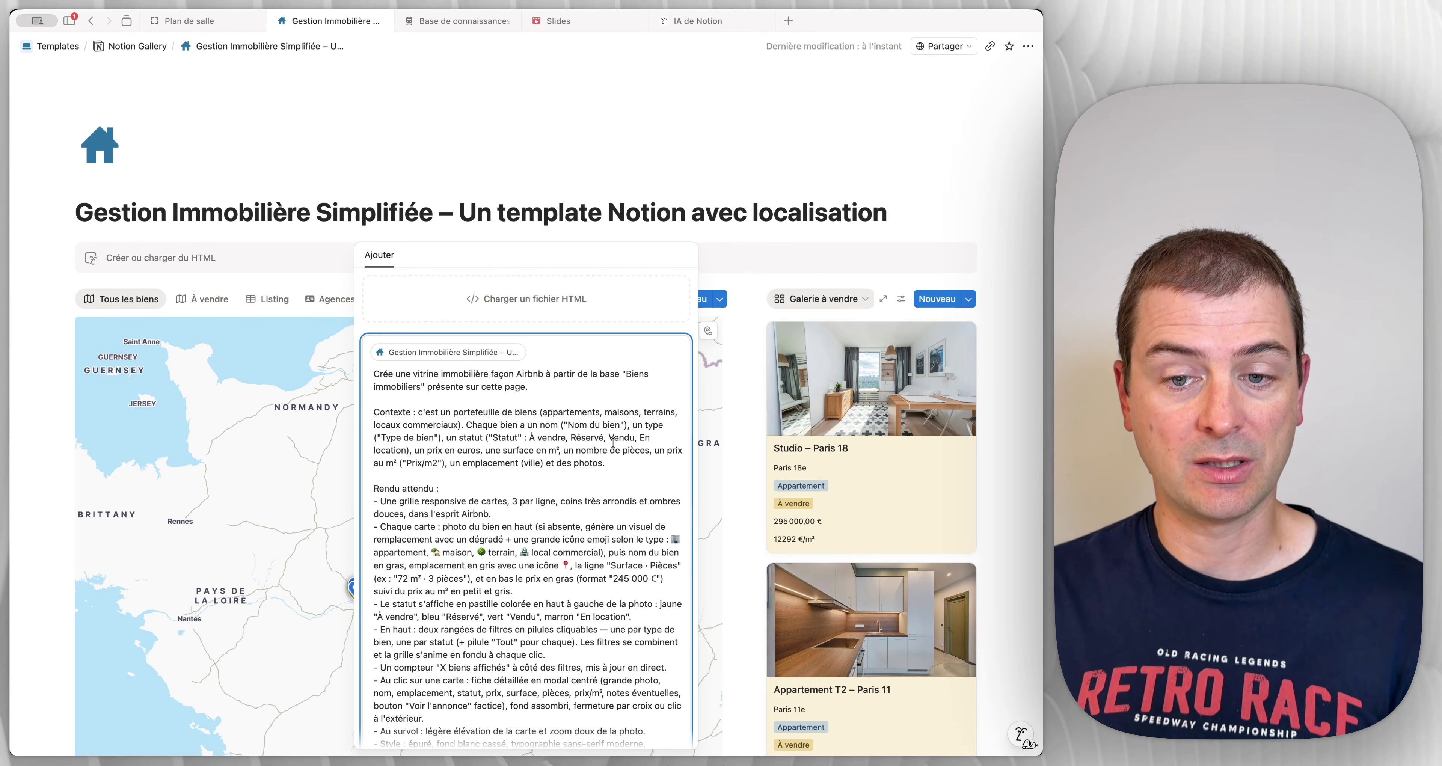
Step: Review the showcase request's card, status badge and filter instructions, and open the options of the vitrine-immobiliere-airbnb.html block
{"action": "scroll", "coordinate": [459, 474], "scroll_direction": "down", "scroll_amount": 3}
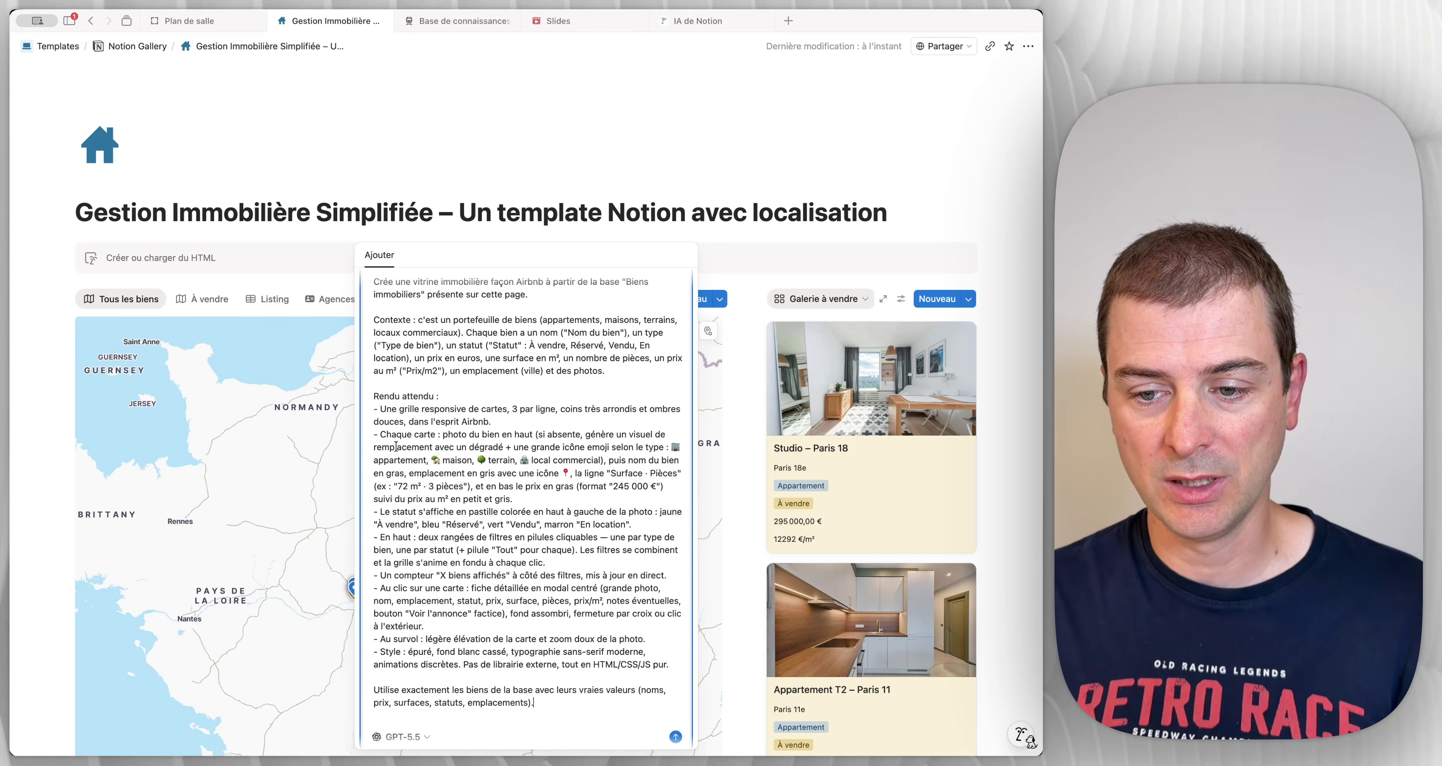
{"action": "left_click_drag", "start_coordinate": [397, 440], "coordinate": [469, 486]}
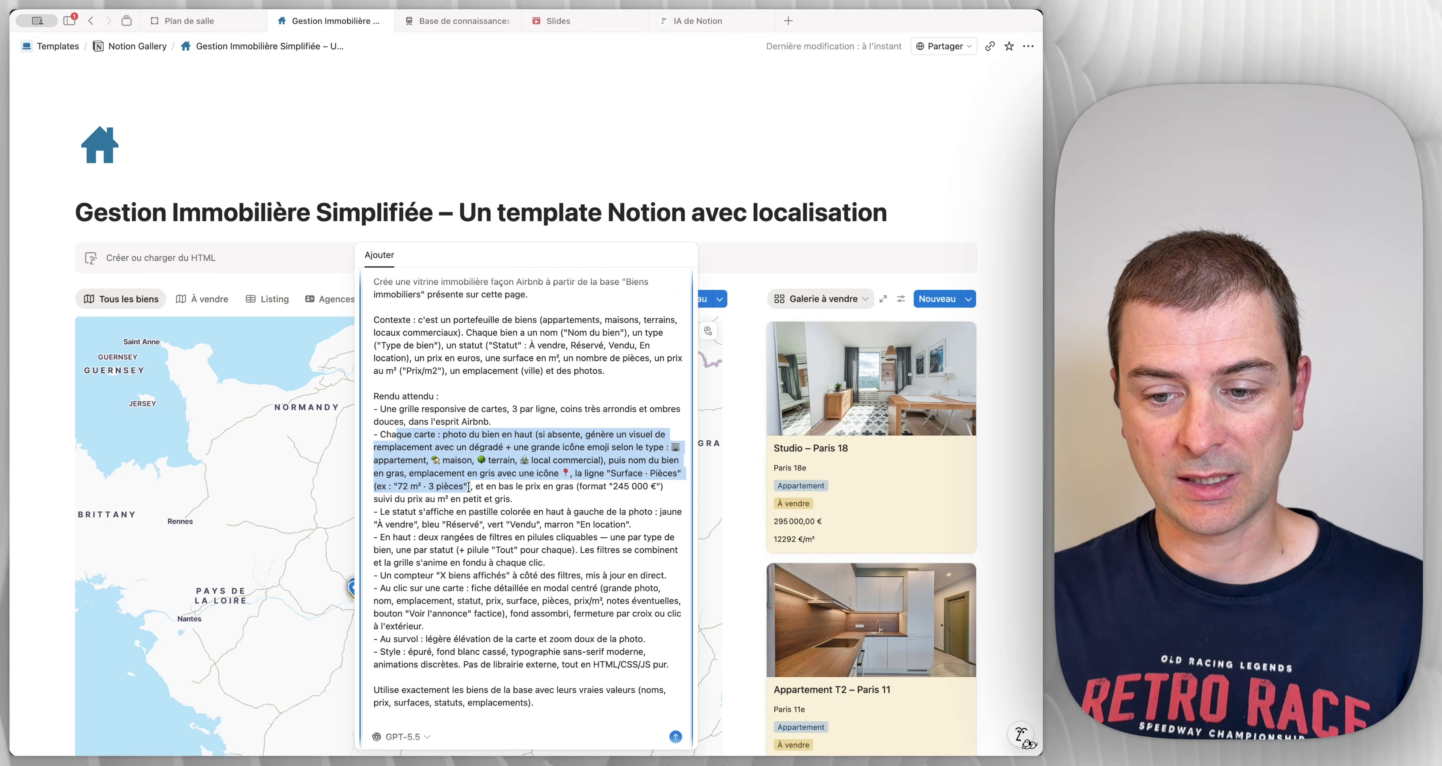
{"action": "left_click", "coordinate": [424, 514]}
{"action": "scroll", "coordinate": [436, 515], "scroll_direction": "down", "scroll_amount": 1}
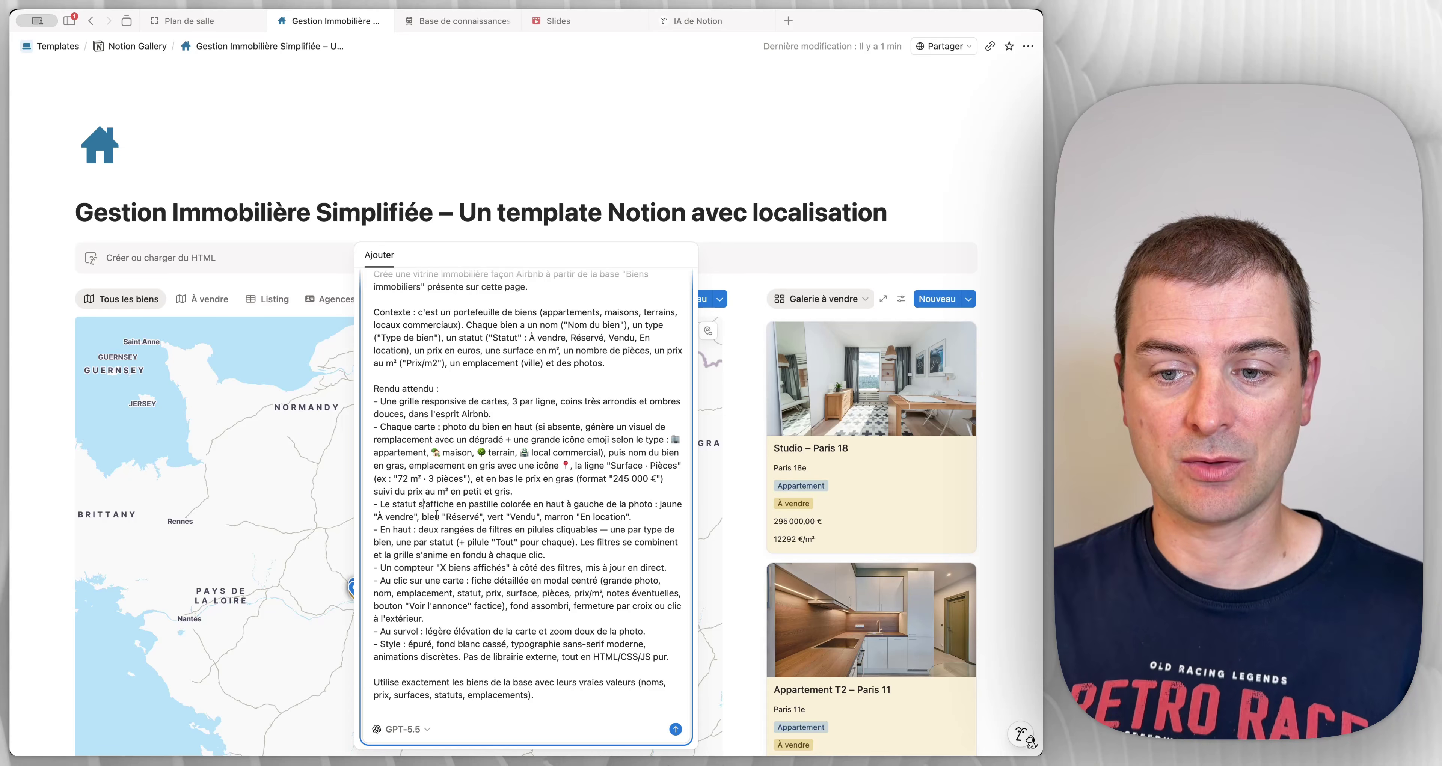
{"action": "left_click", "coordinate": [400, 216]}
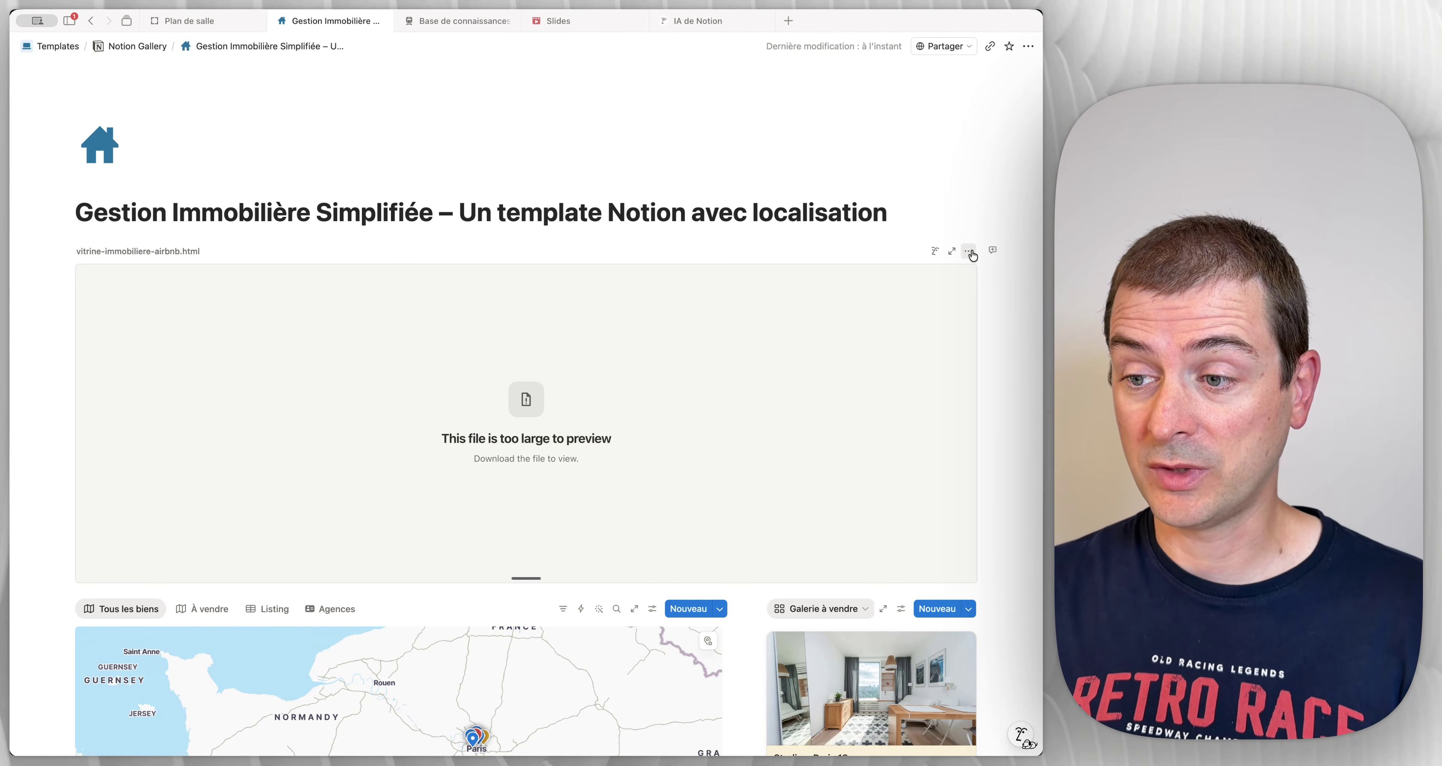
{"action": "left_click", "coordinate": [969, 252]}
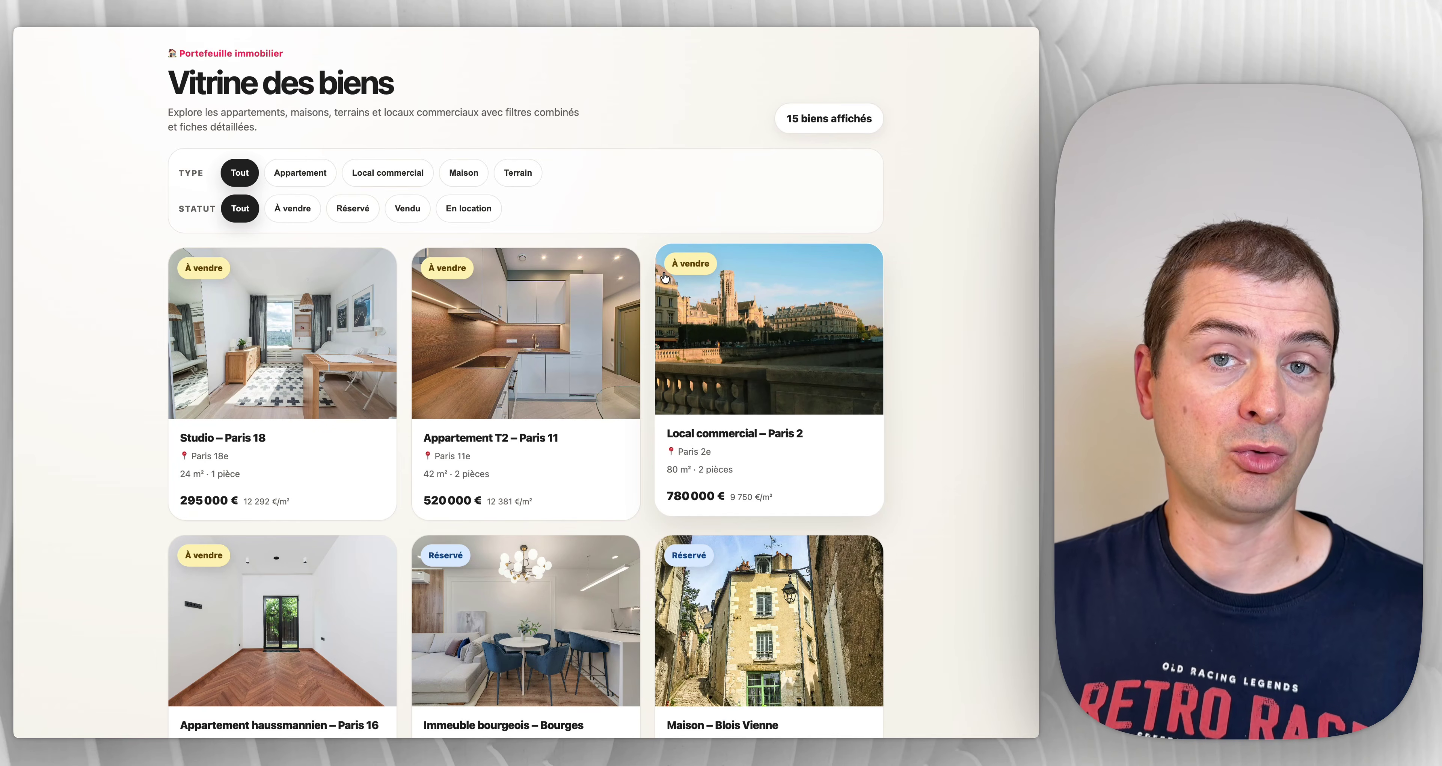
Step: Examine the details of Immeuble bourgeois – Bourges in the property showcase and close them
{"action": "scroll", "coordinate": [664, 276], "scroll_direction": "down", "scroll_amount": 7}
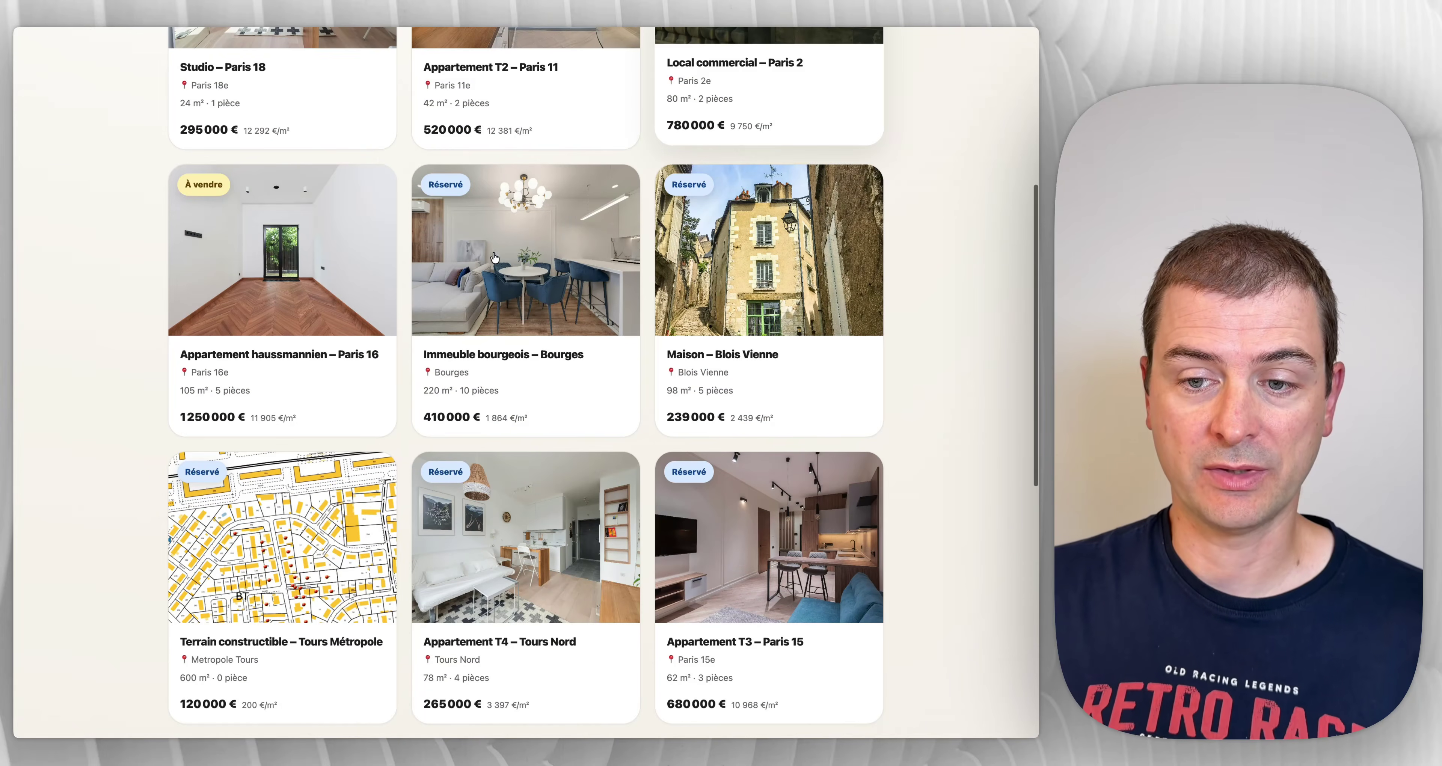
{"action": "left_click", "coordinate": [463, 258]}
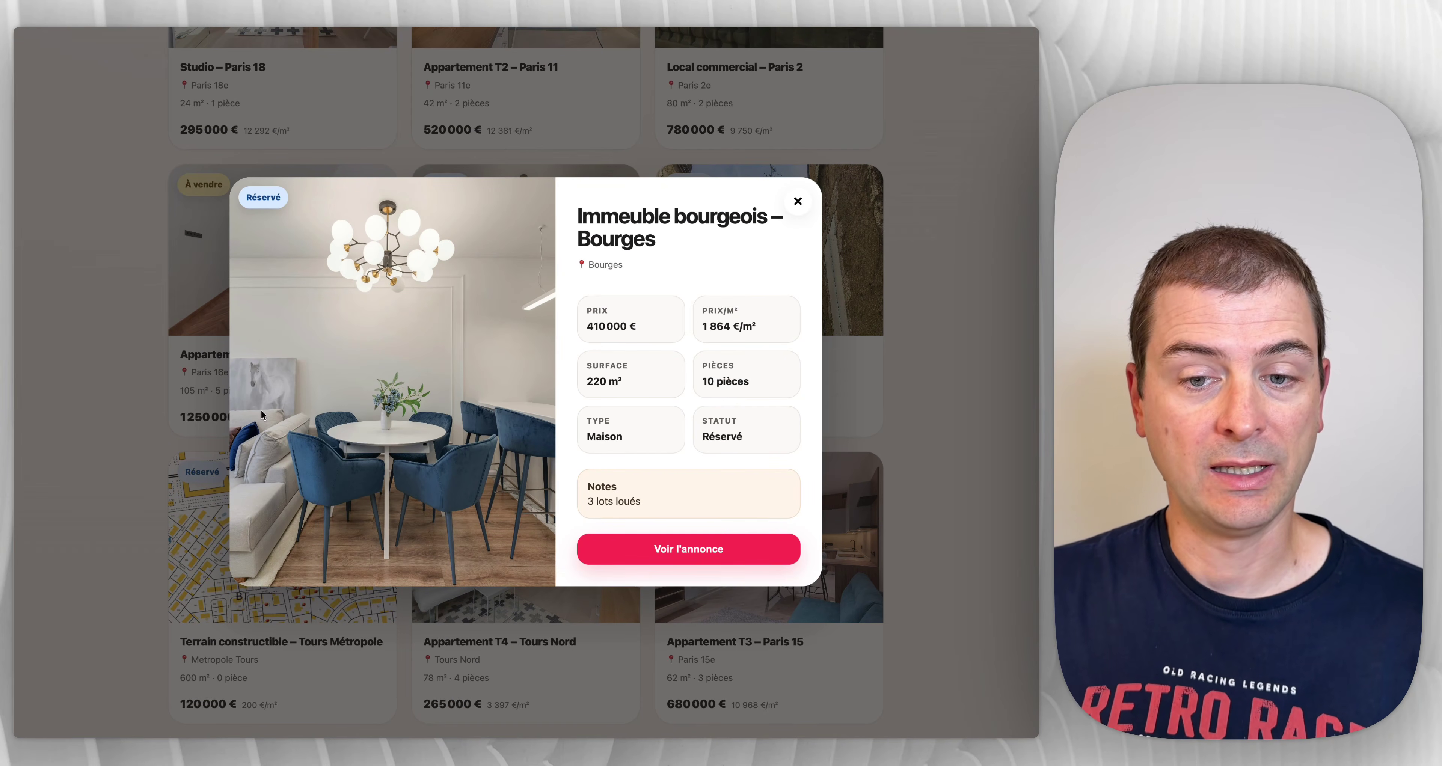
{"action": "left_click", "coordinate": [507, 141]}
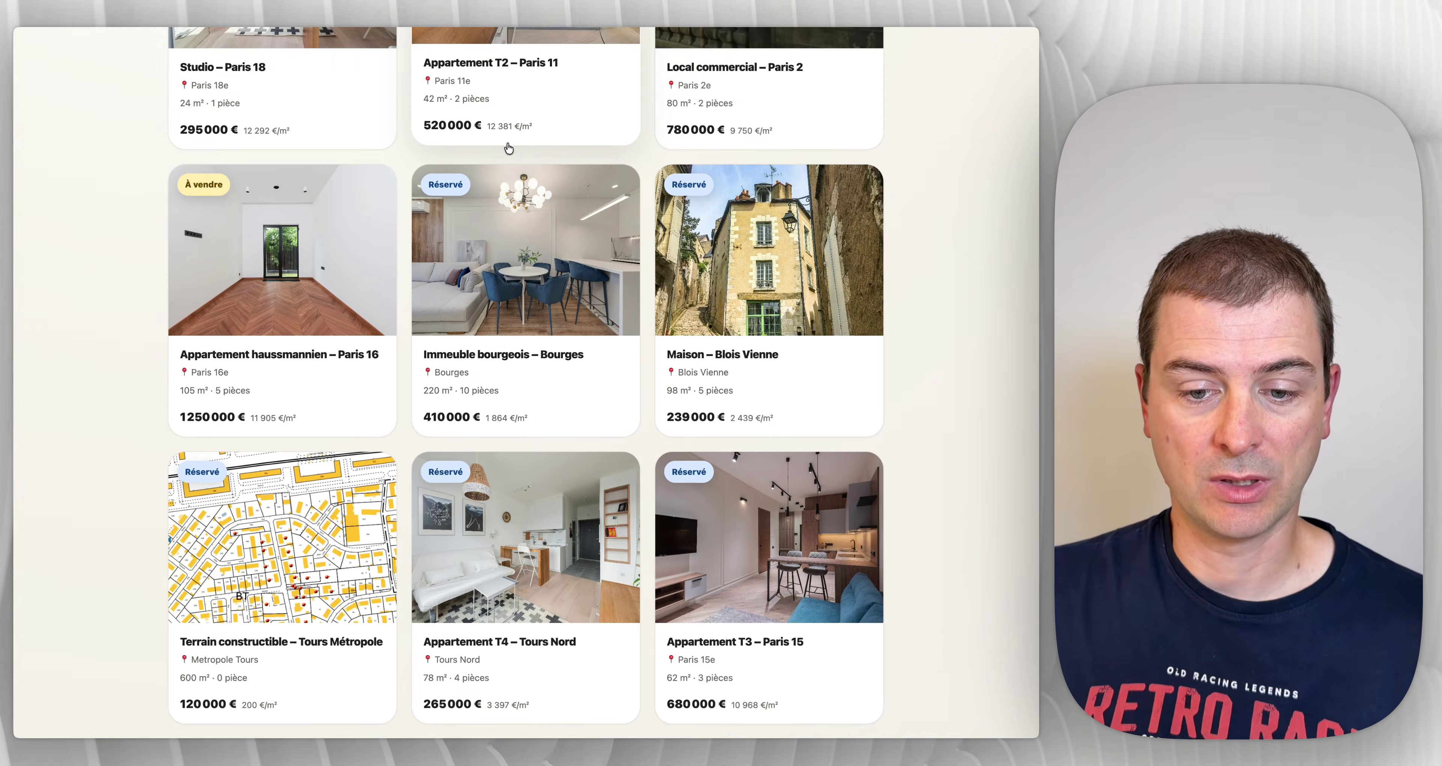
Step: Examine the details of Appartement T3 – Orléans Dunois among the sold properties, close them, and return to the showcase filters
{"action": "scroll", "coordinate": [507, 141], "scroll_direction": "down", "scroll_amount": 2}
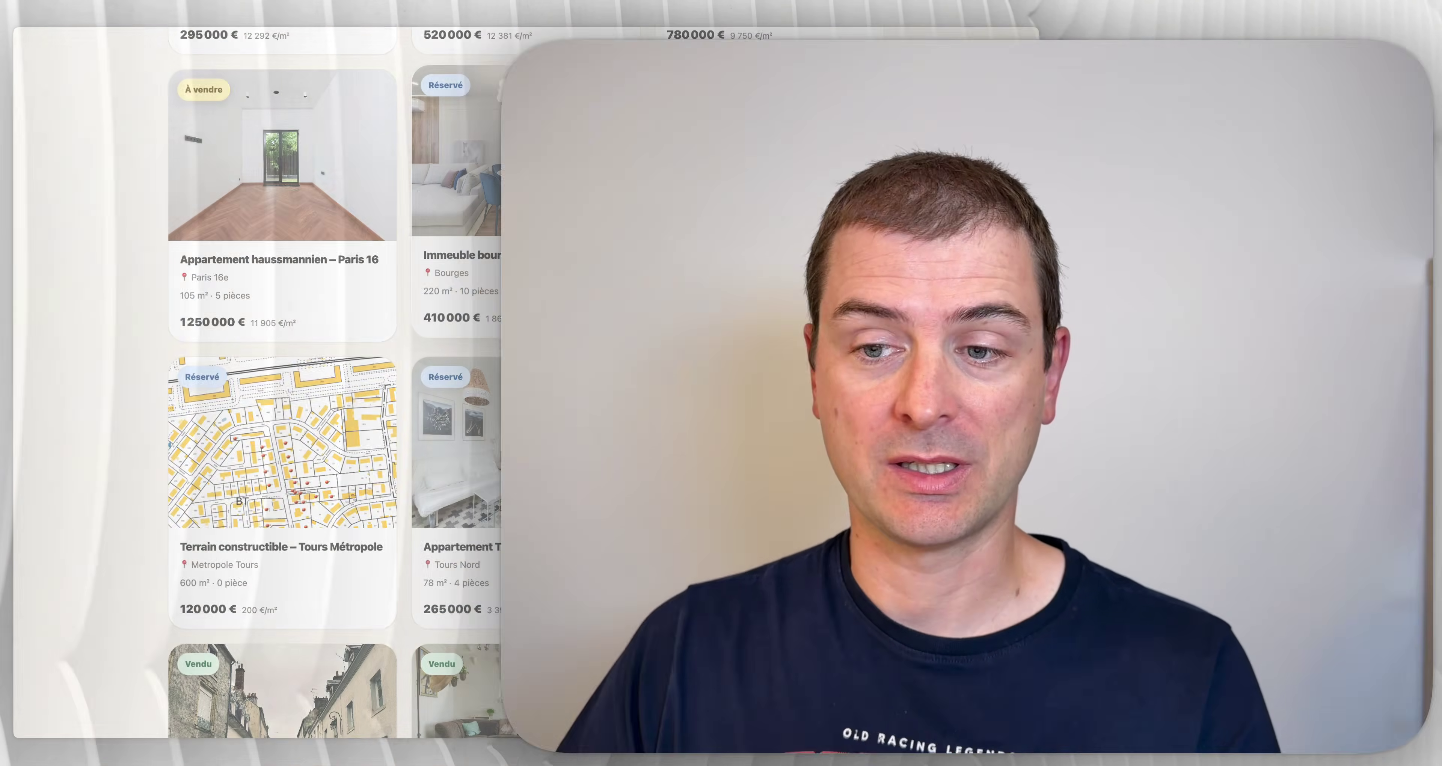
{"action": "scroll", "coordinate": [546, 385], "scroll_direction": "down", "scroll_amount": 5}
{"action": "scroll", "coordinate": [545, 386], "scroll_direction": "down", "scroll_amount": 2}
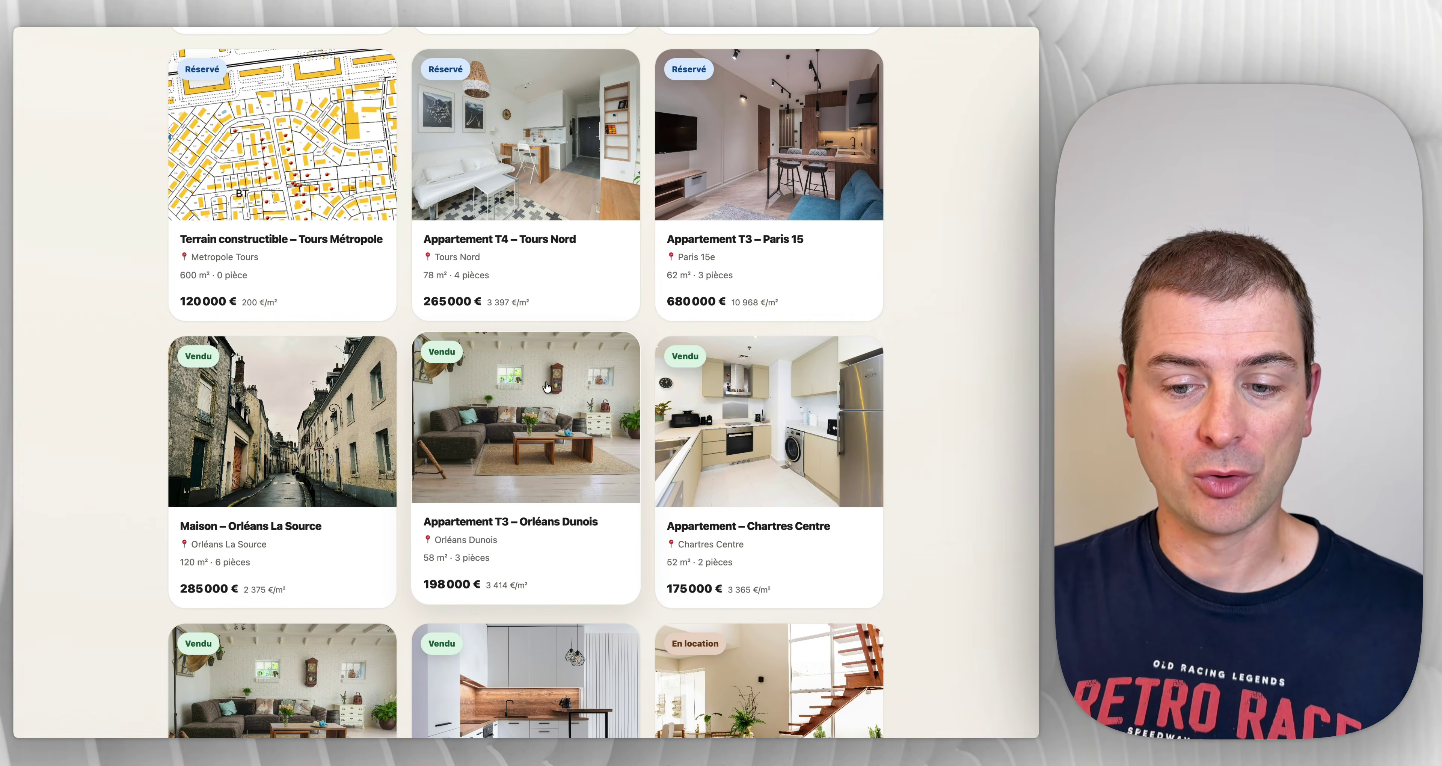
{"action": "left_click", "coordinate": [547, 384]}
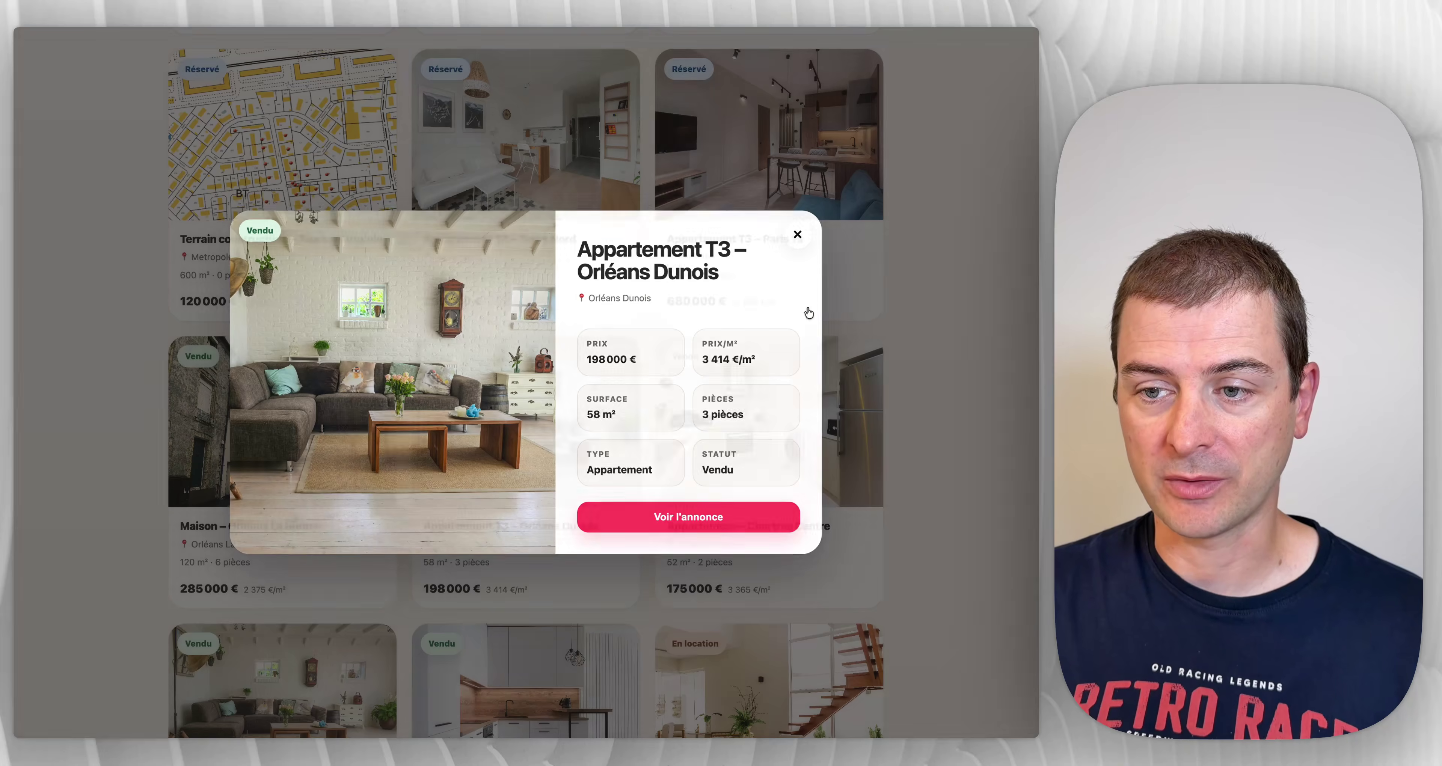
{"action": "left_click", "coordinate": [874, 235]}
{"action": "scroll", "coordinate": [804, 313], "scroll_direction": "up", "scroll_amount": 6}
{"action": "scroll", "coordinate": [805, 313], "scroll_direction": "up", "scroll_amount": 9}
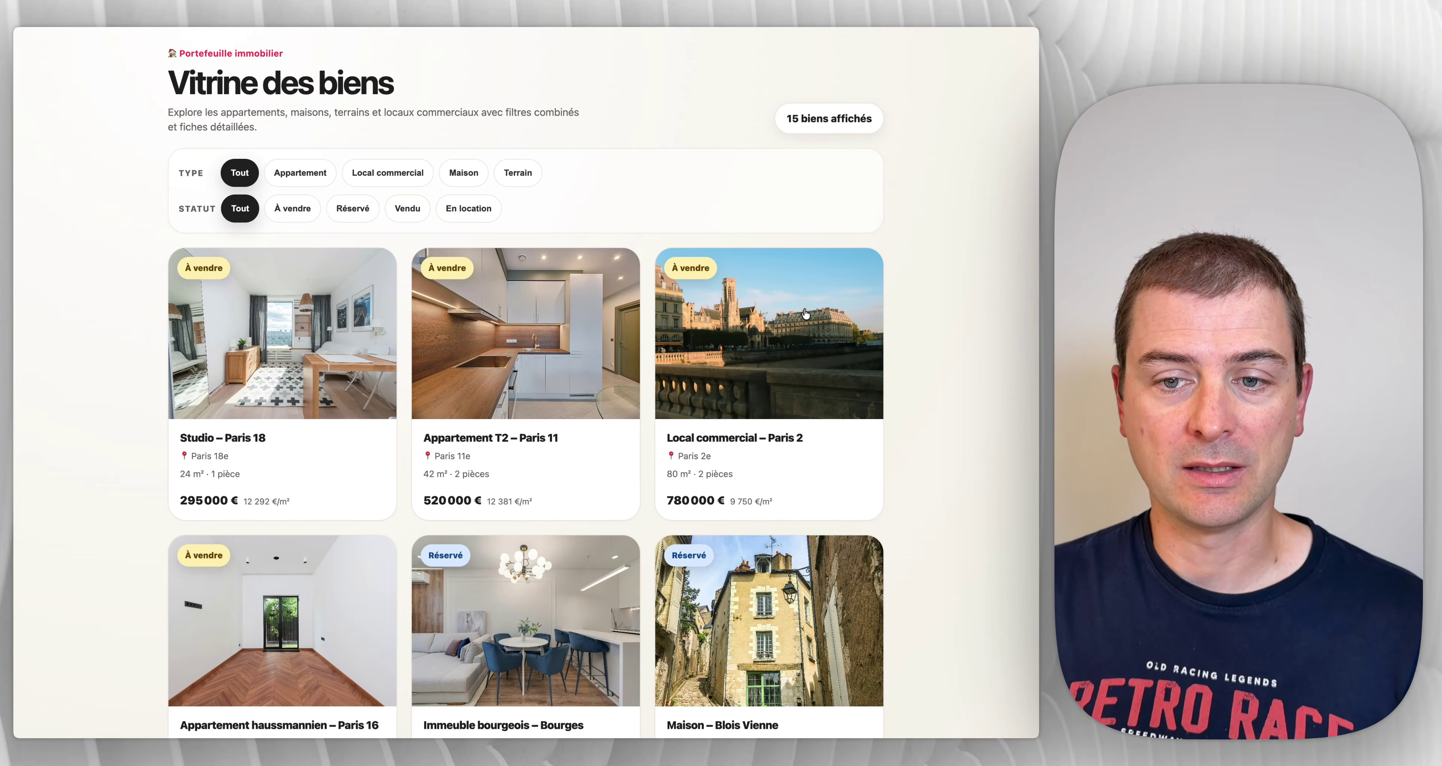
Step: Filter the showcase by type Terrain, switch the type to Maison, and open the Maison – Orléans La Source card
{"action": "left_click", "coordinate": [528, 185]}
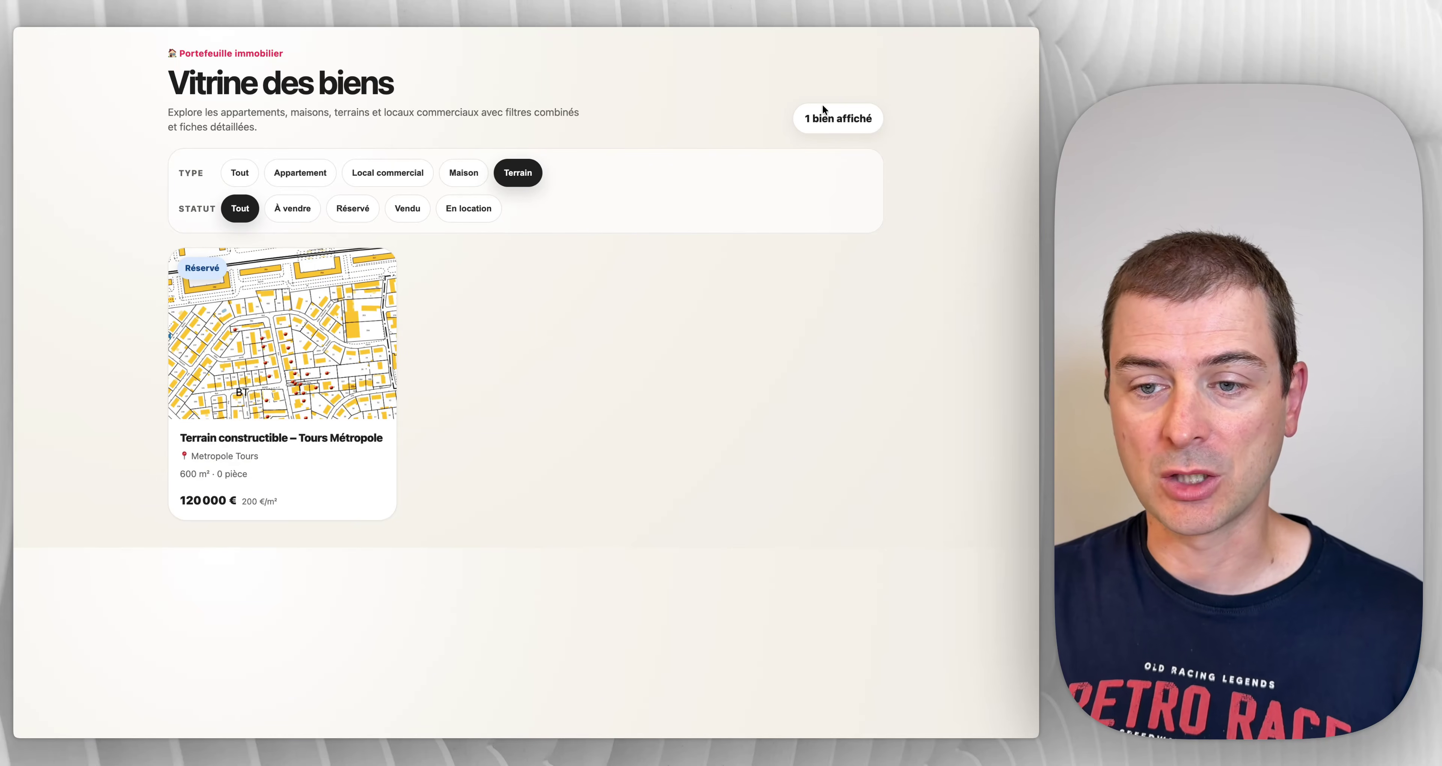
{"action": "left_click", "coordinate": [454, 178]}
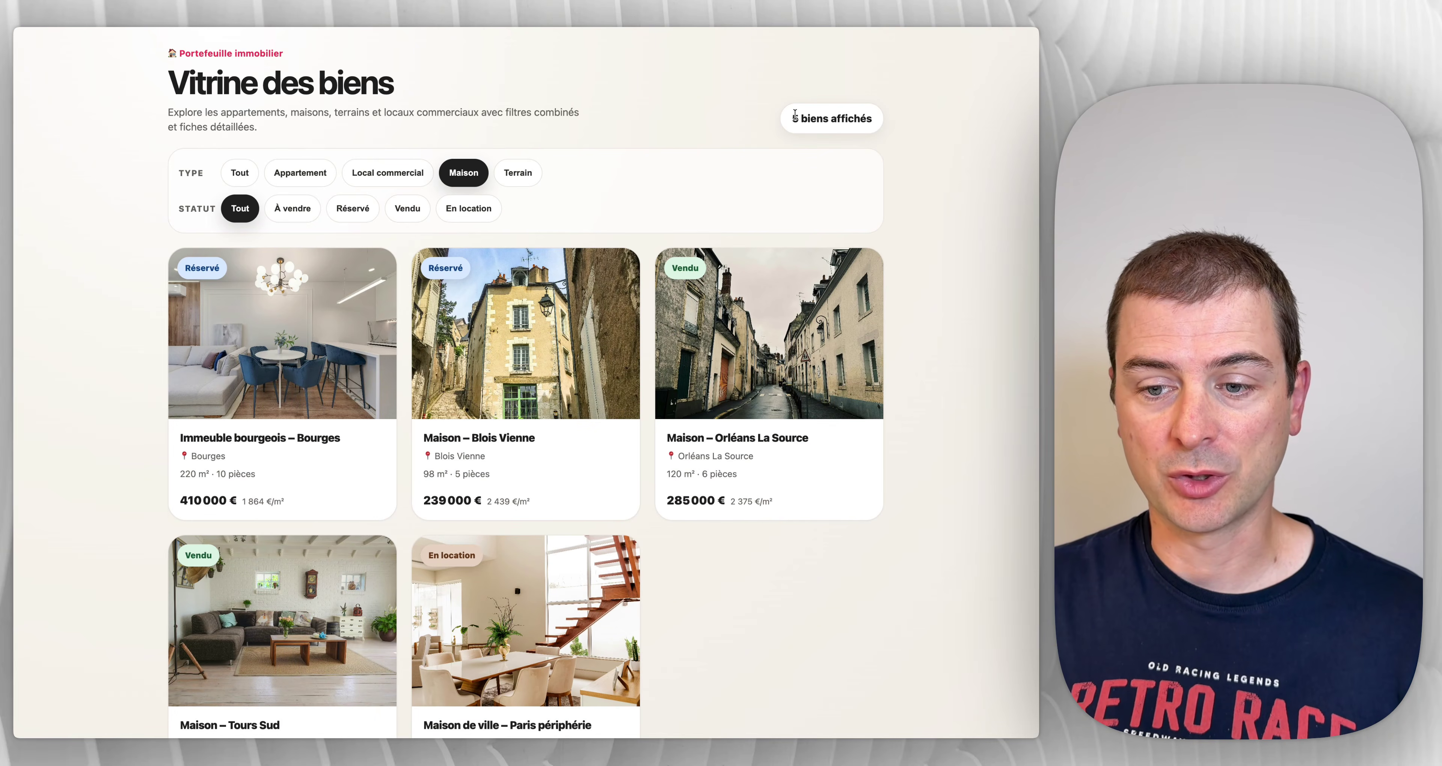
{"action": "left_click", "coordinate": [784, 298]}
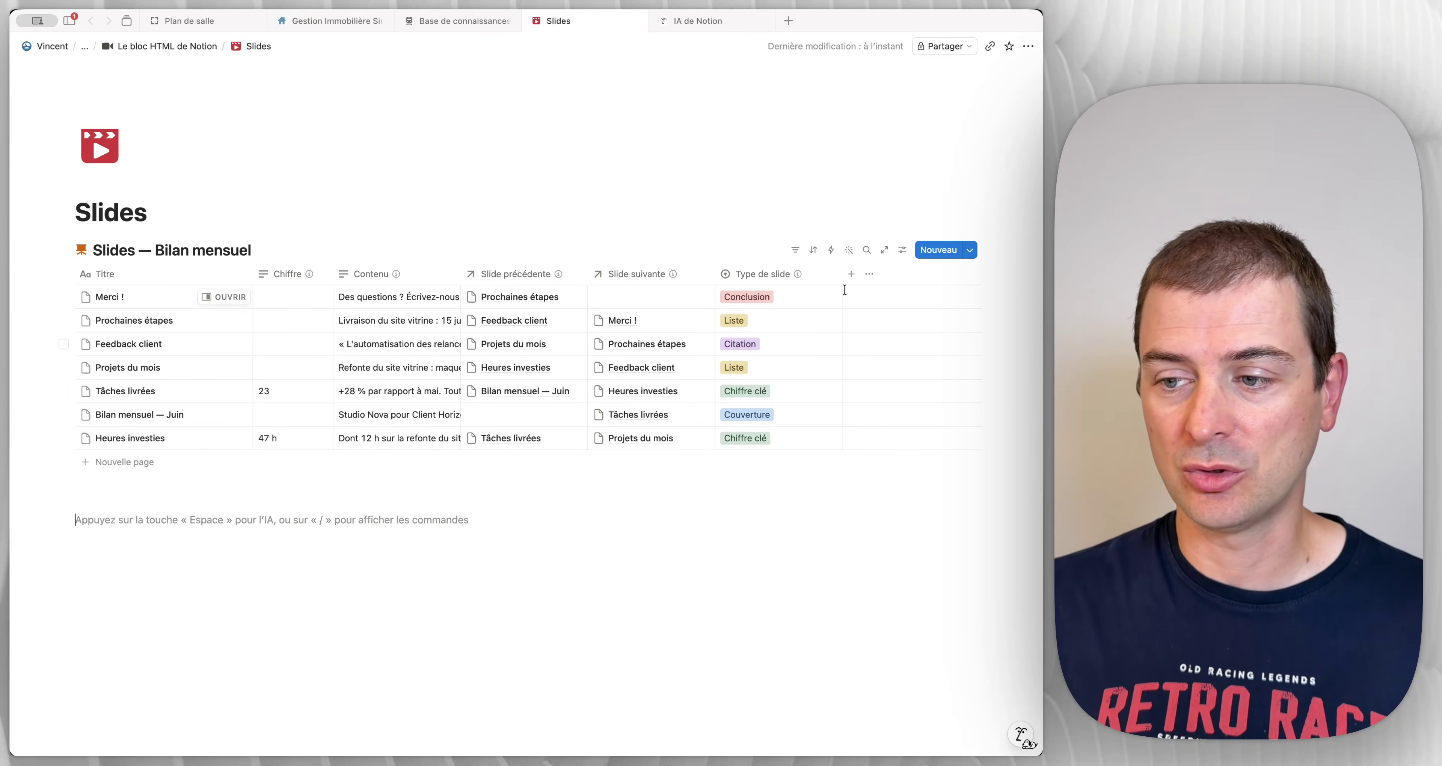
Step: Check the dependency settings of the "Slides — Bilan mensuel" database and close them
{"action": "left_click", "coordinate": [901, 250]}
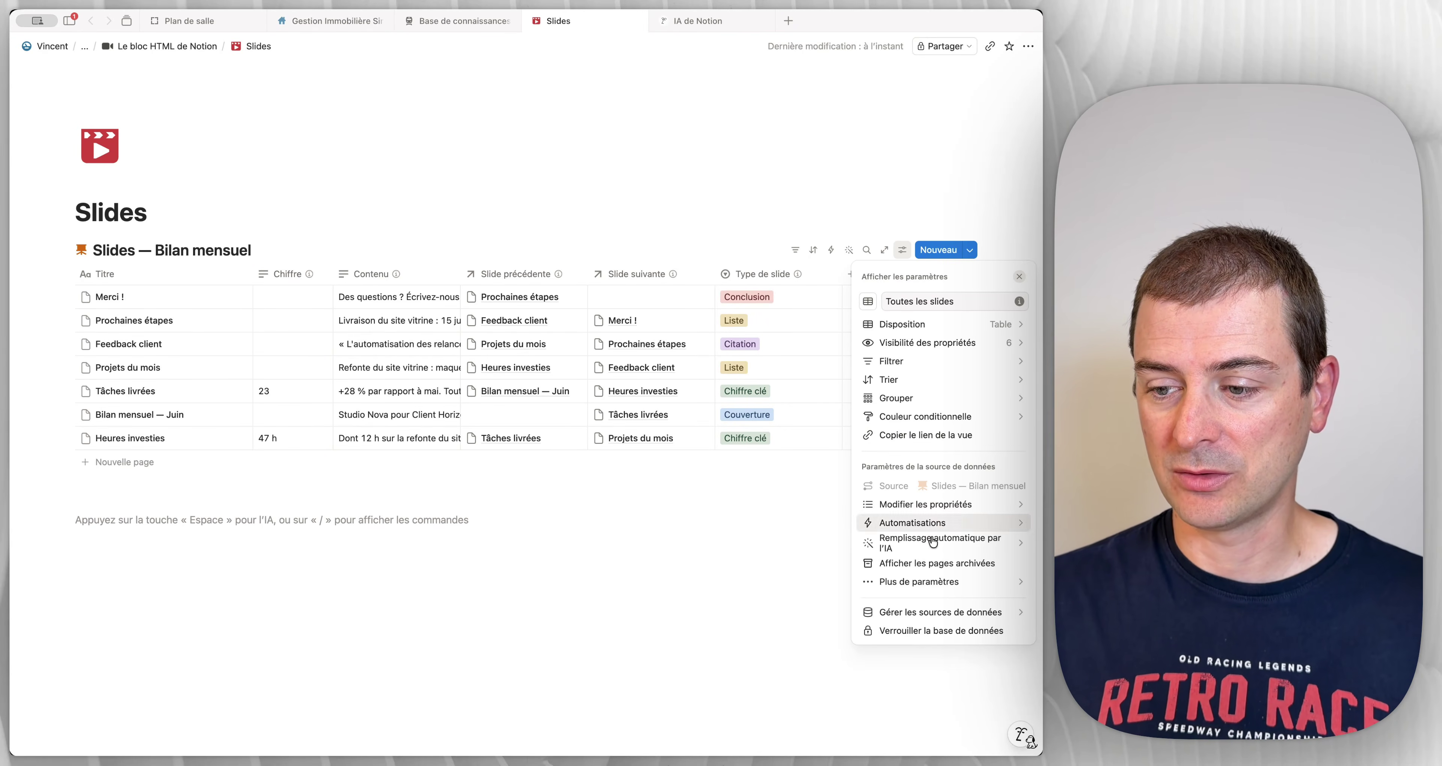
{"action": "left_click", "coordinate": [923, 582]}
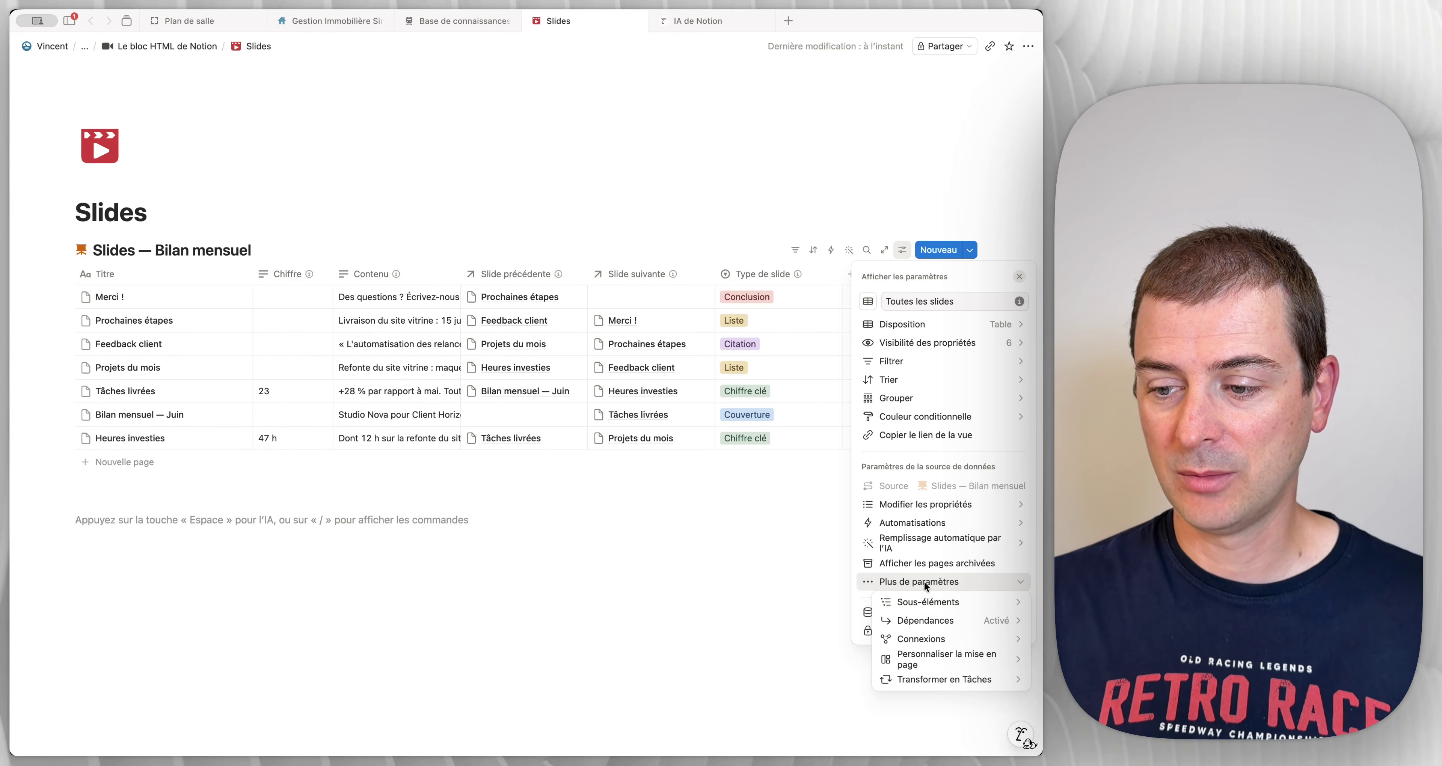
{"action": "left_click", "coordinate": [925, 619]}
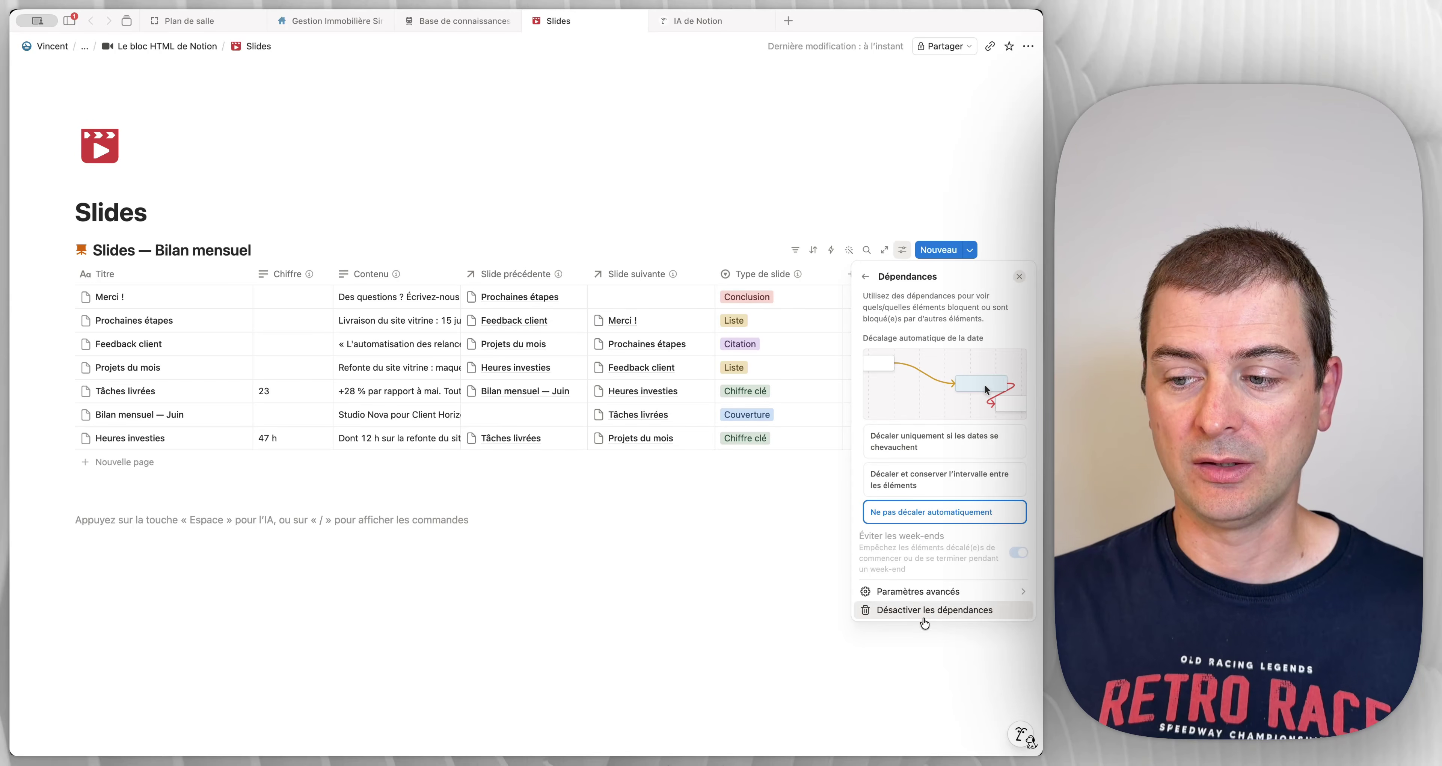
{"action": "left_click", "coordinate": [749, 511]}
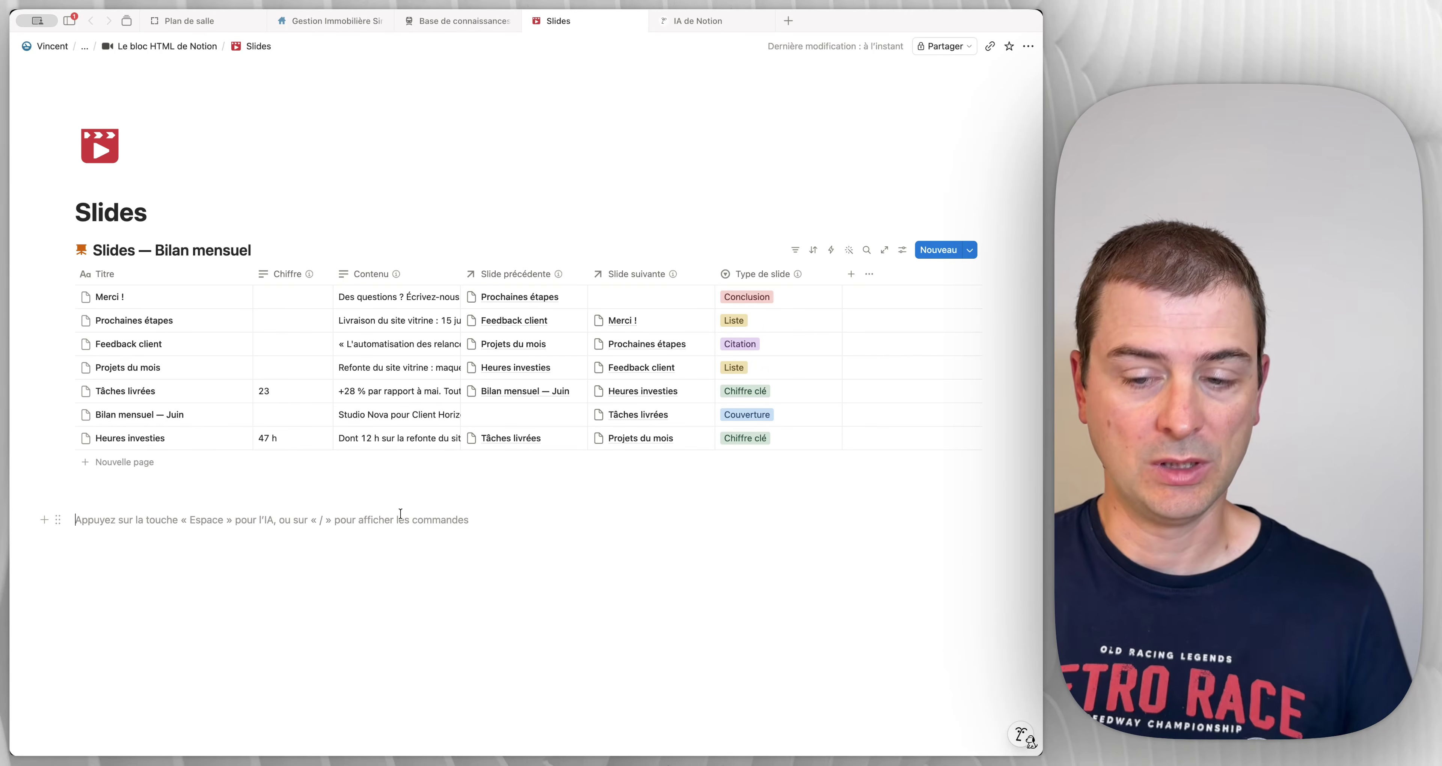
Step: Insert an HTML block below the slides table and paste the AI request for a full-screen slideshow built from "Slides — Bilan mensuel"
{"action": "type", "text": "/html"}
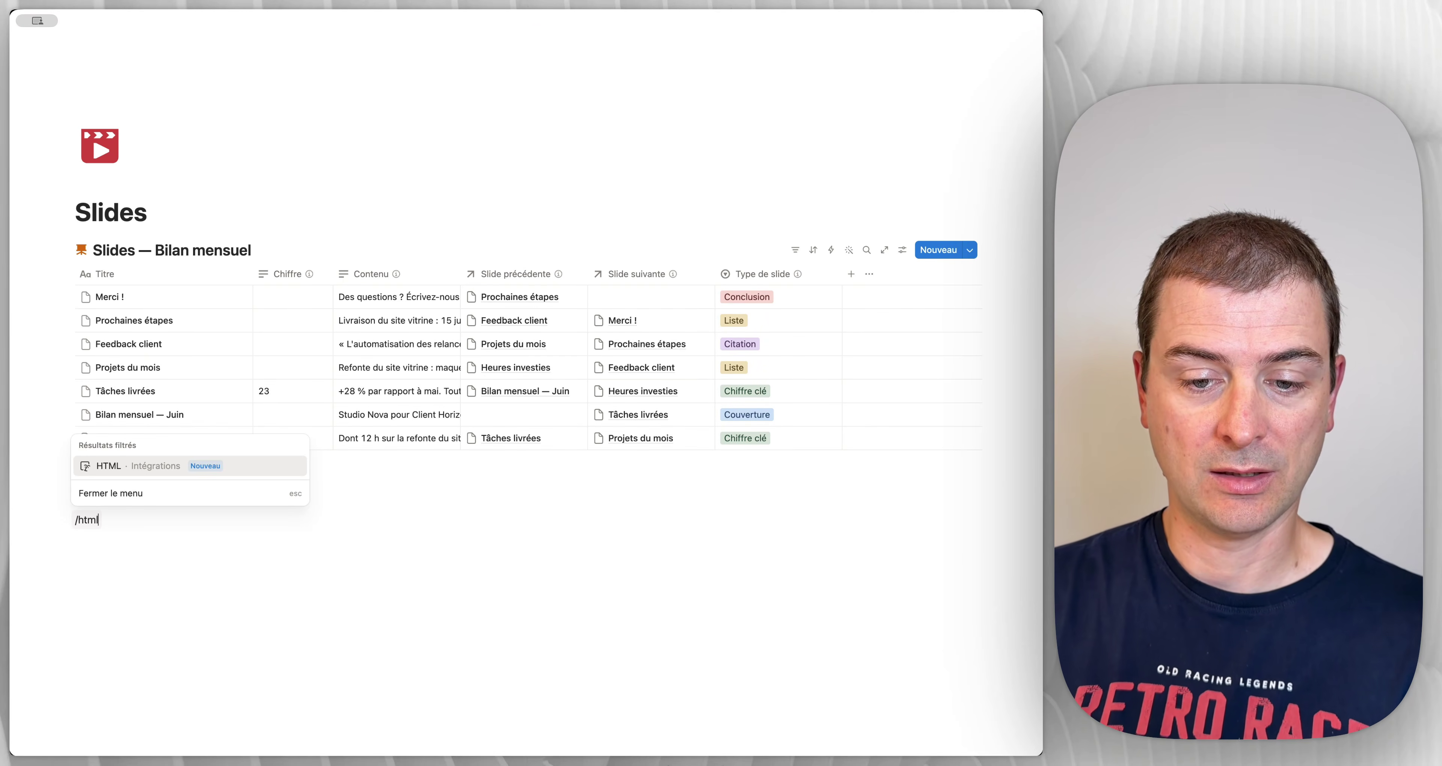
{"action": "key", "text": "Return"}
{"action": "left_click", "coordinate": [544, 487]}
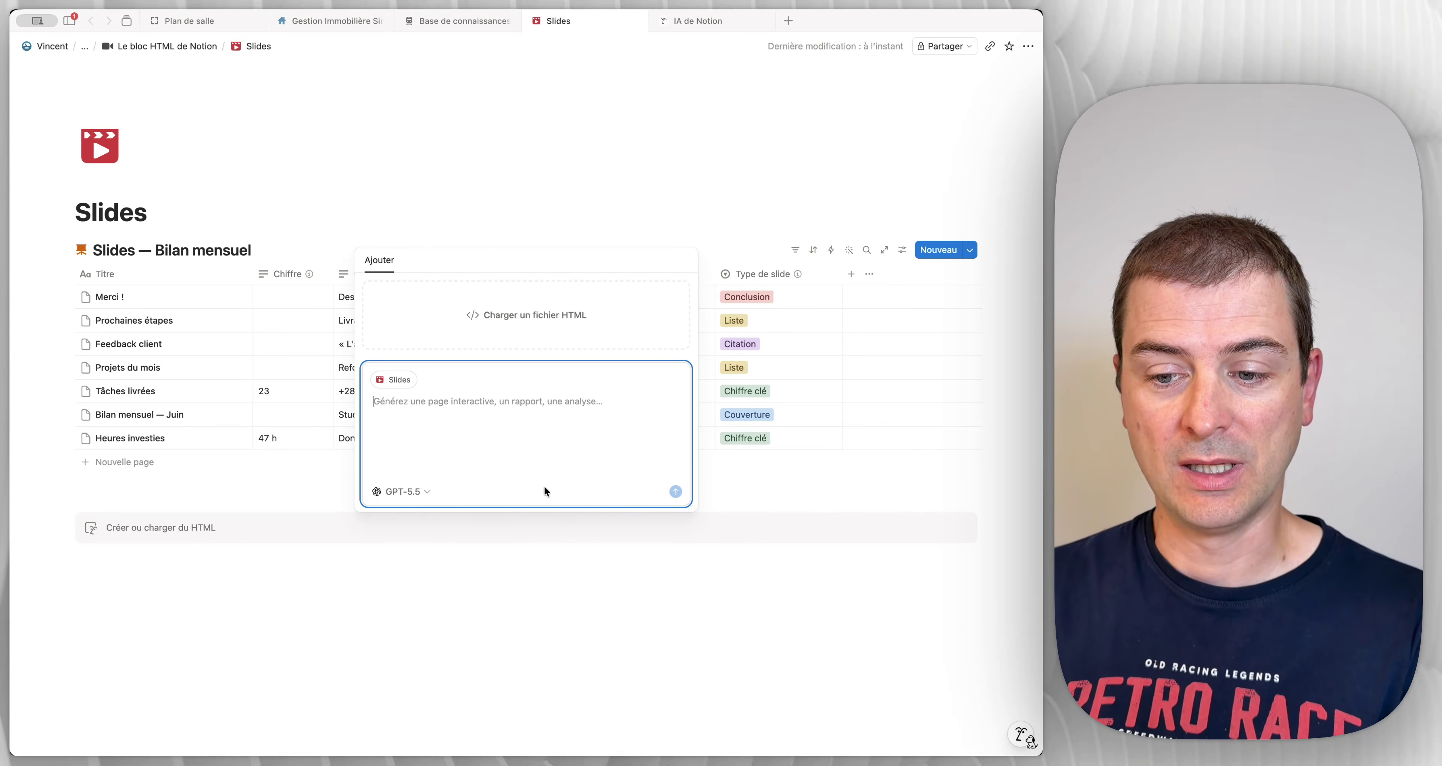
{"action": "key", "text": "super+v"}
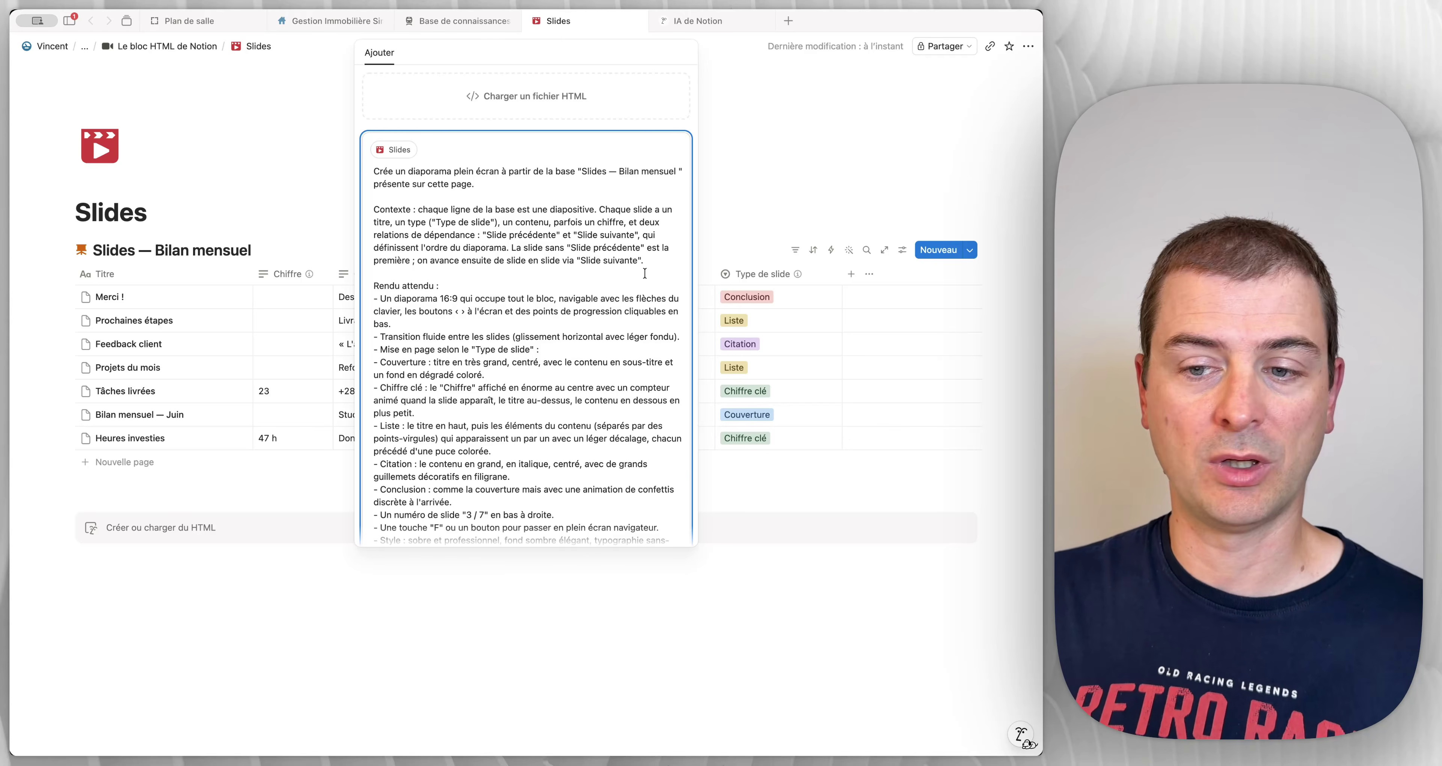
Step: Review the slideshow request, from its slide-order relations in the context to the layout, style and closing instructions
{"action": "left_click_drag", "start_coordinate": [421, 209], "coordinate": [643, 260]}
{"action": "left_click", "coordinate": [473, 259]}
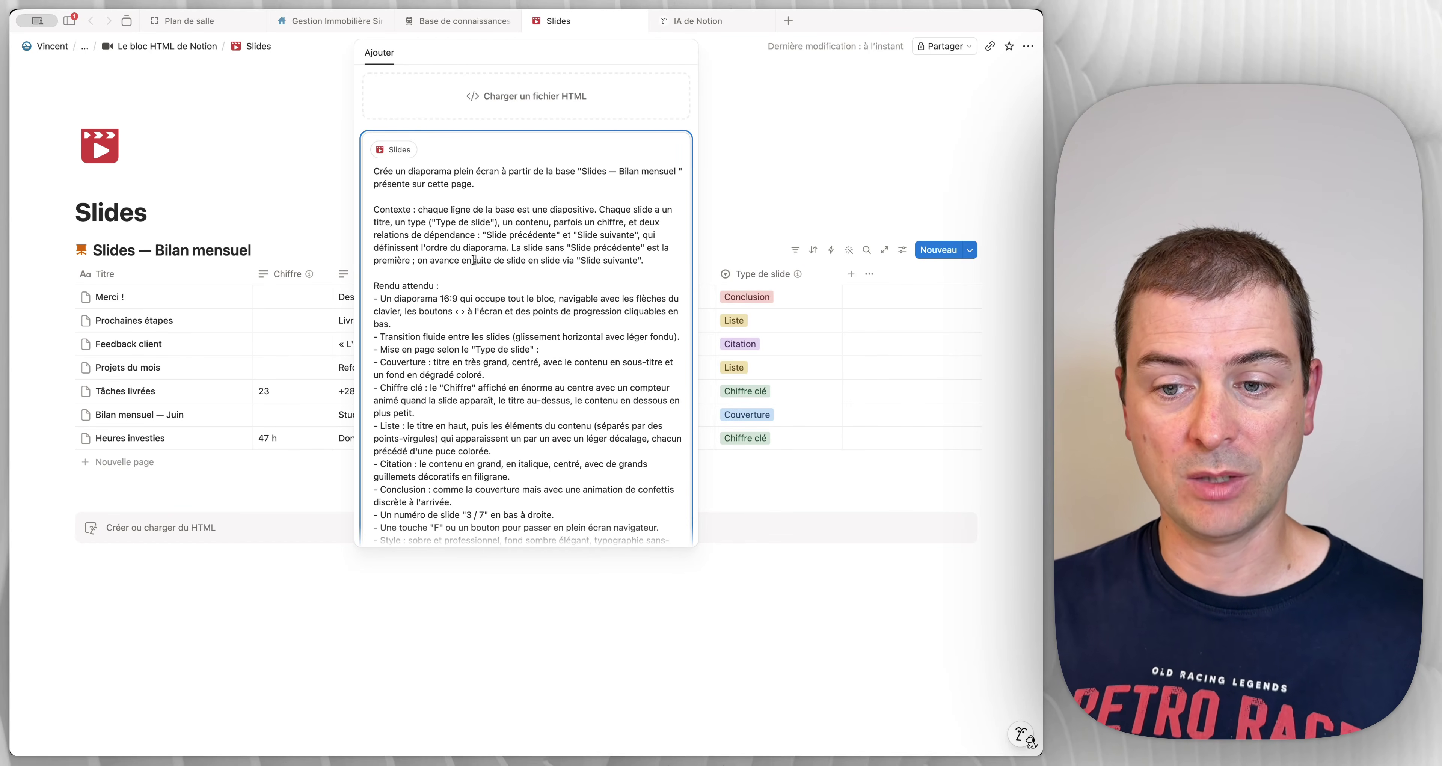
{"action": "scroll", "coordinate": [473, 259], "scroll_direction": "down", "scroll_amount": 3}
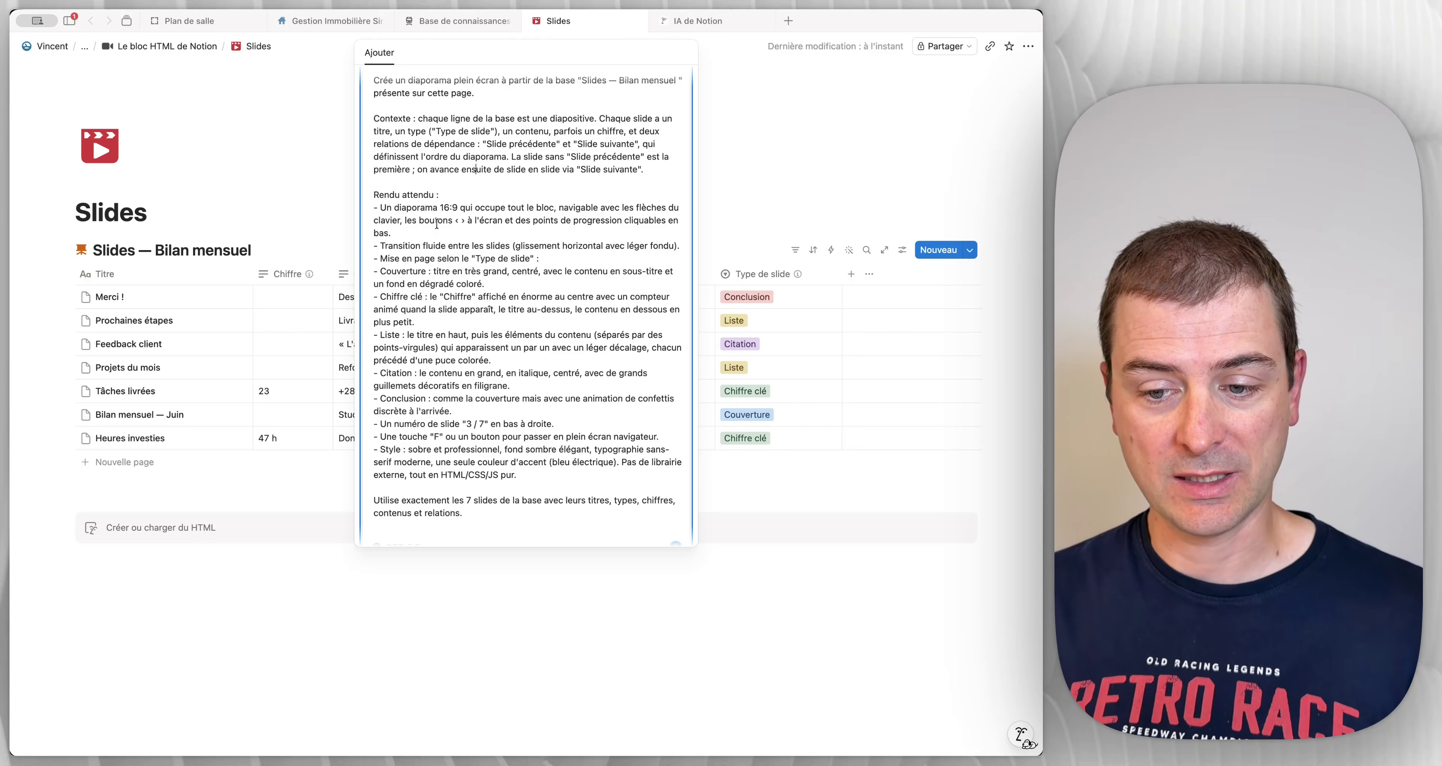
{"action": "scroll", "coordinate": [437, 224], "scroll_direction": "down", "scroll_amount": 1}
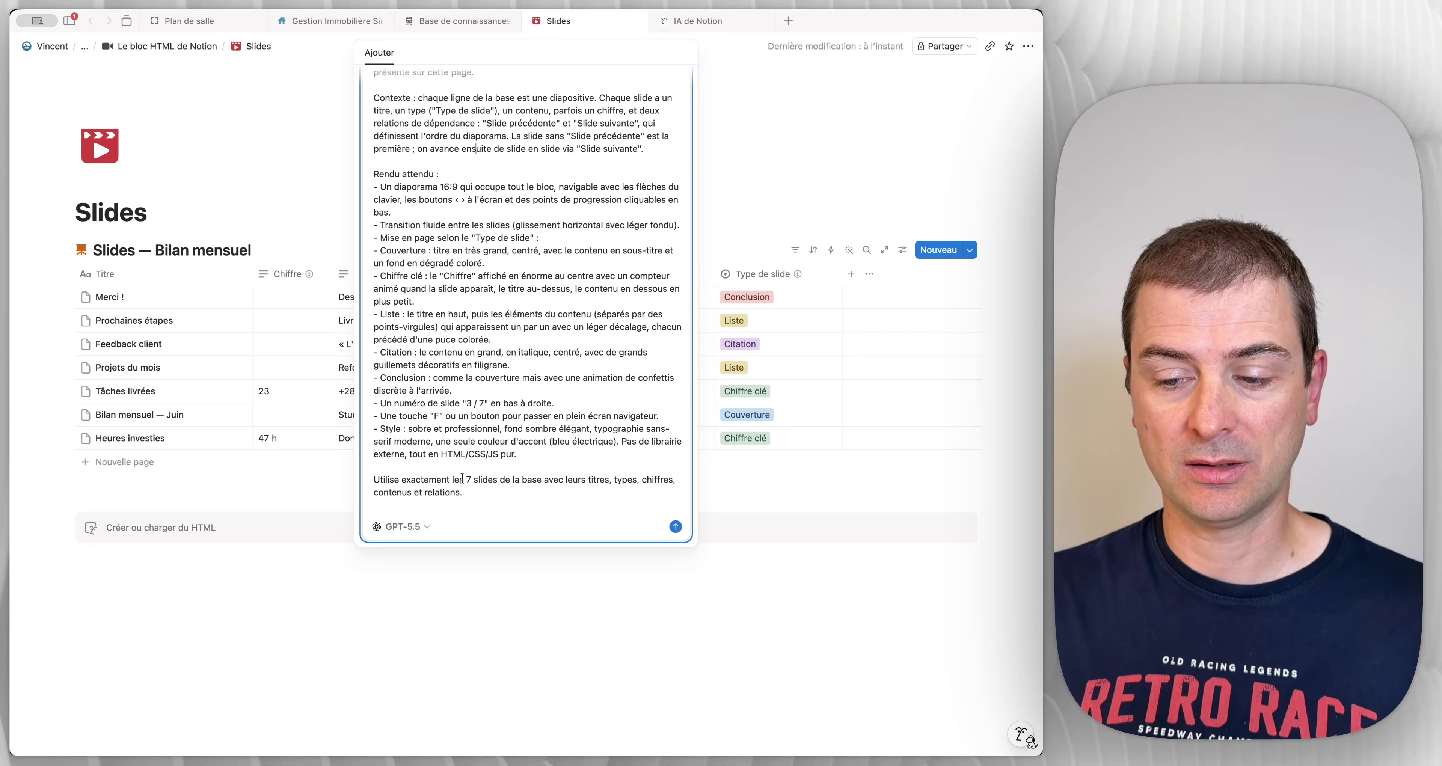
Step: Generate the slideshow from the AI request and increase the height of its HTML block
{"action": "left_click", "coordinate": [675, 526]}
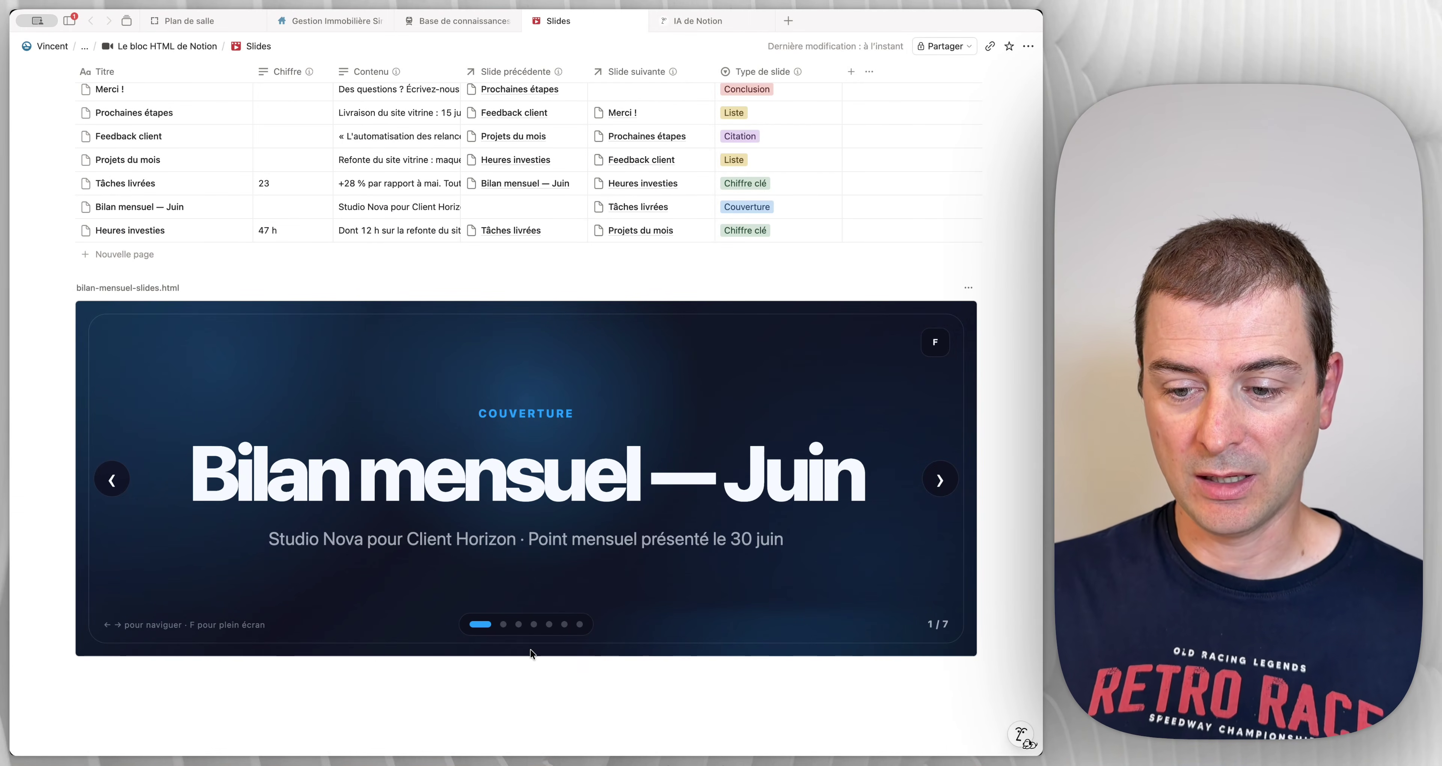
{"action": "left_click_drag", "start_coordinate": [526, 653], "coordinate": [521, 696]}
{"action": "scroll", "coordinate": [519, 700], "scroll_direction": "down", "scroll_amount": 5}
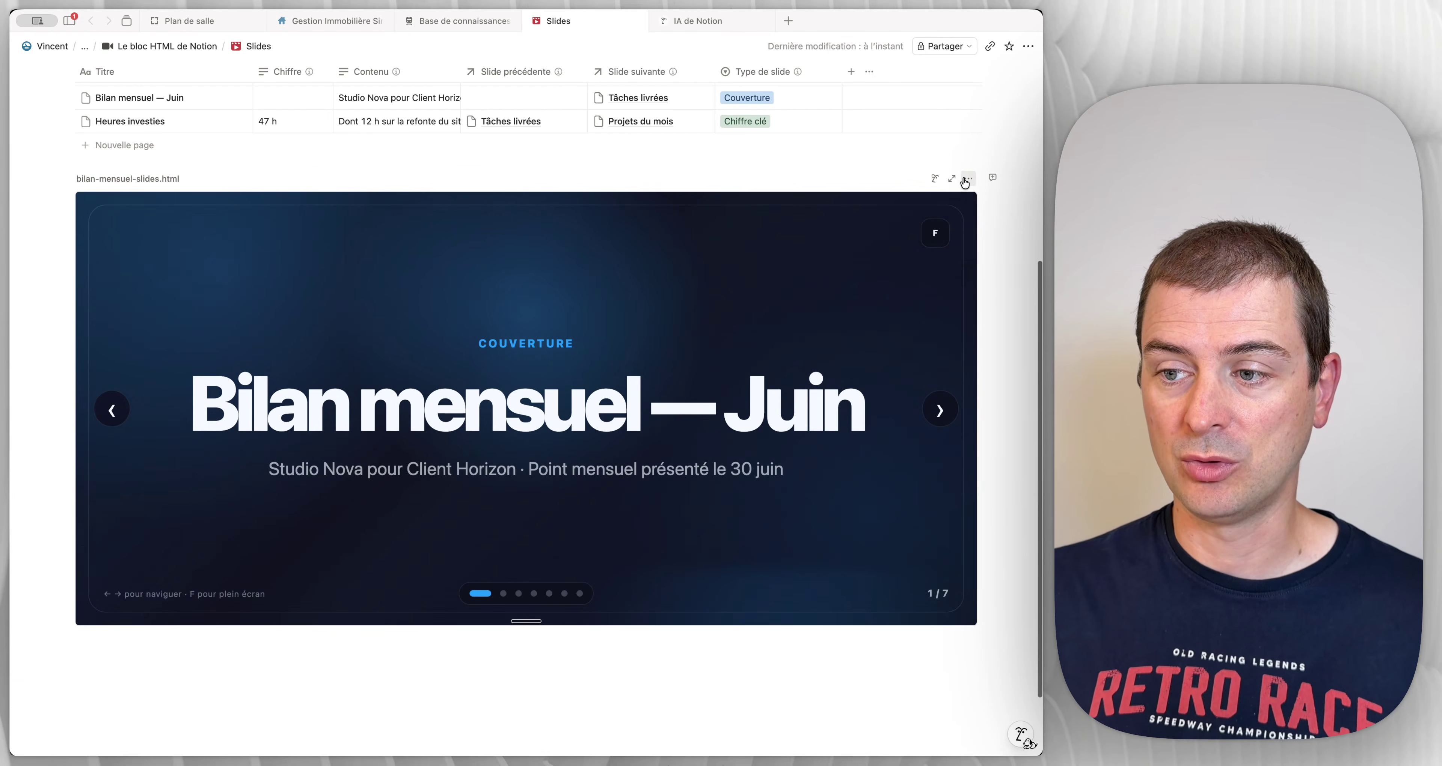
Step: Open bilan-mensuel-slides.html in the enlarged view and advance from the cover slide through to the last one
{"action": "left_click", "coordinate": [953, 179]}
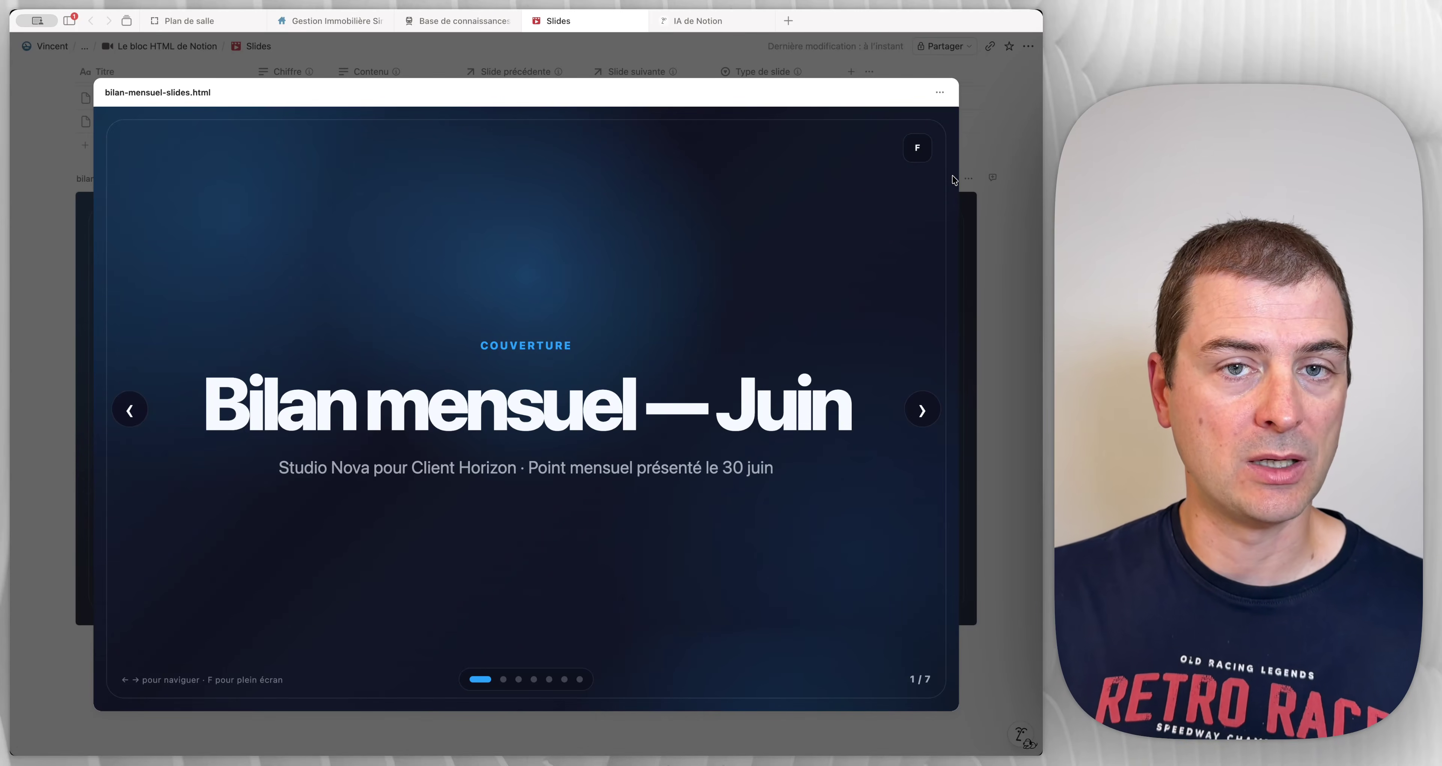
{"action": "left_click", "coordinate": [921, 411]}
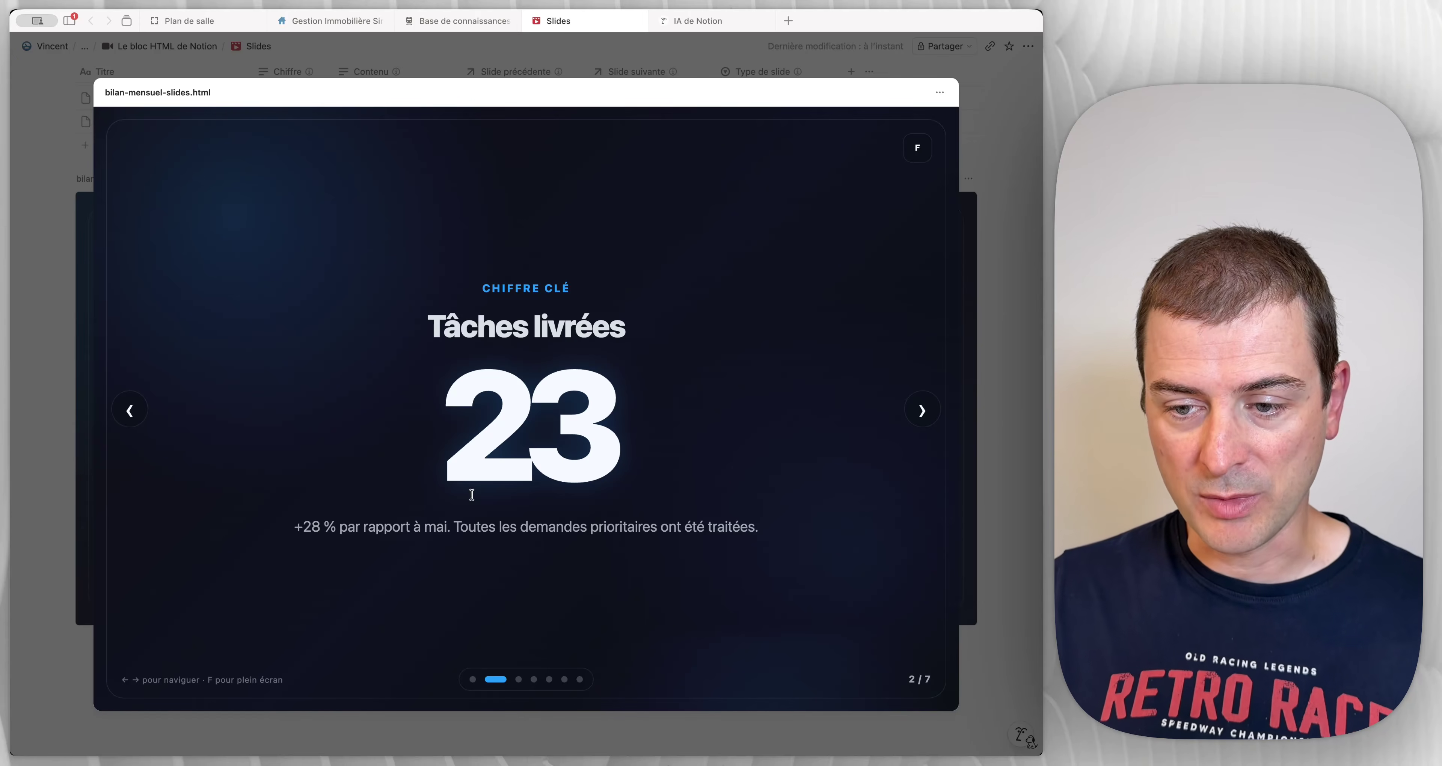
{"action": "left_click", "coordinate": [922, 409]}
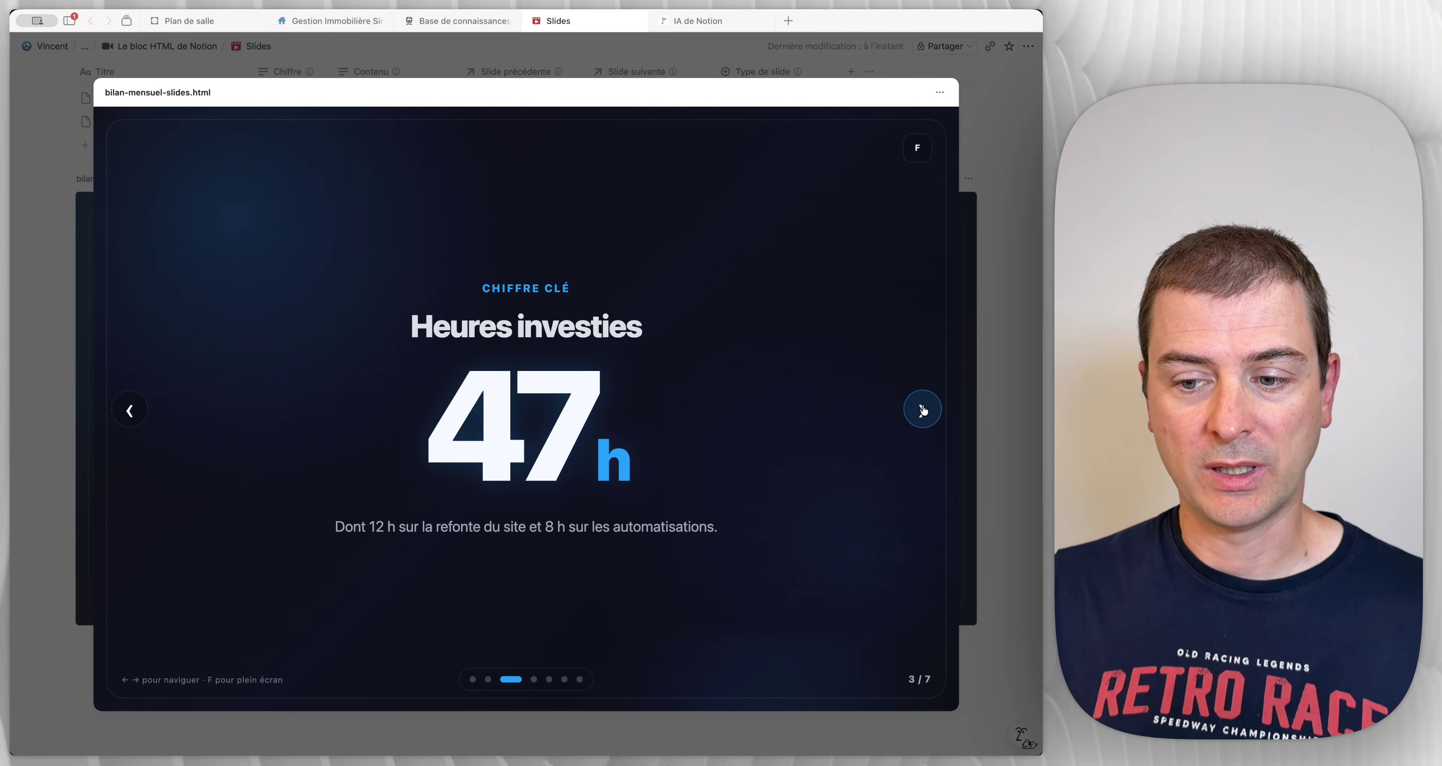
{"action": "left_click", "coordinate": [921, 409]}
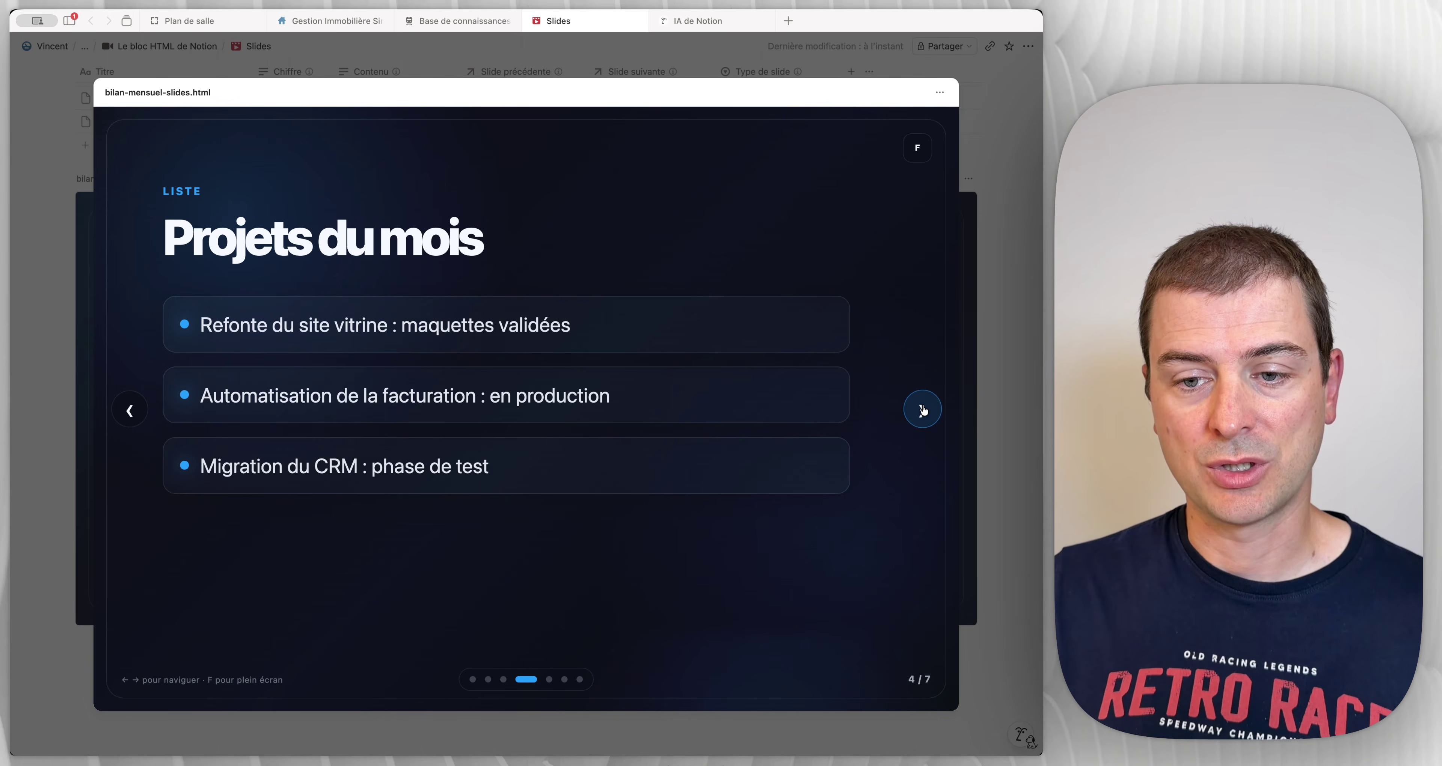
{"action": "left_click", "coordinate": [921, 409]}
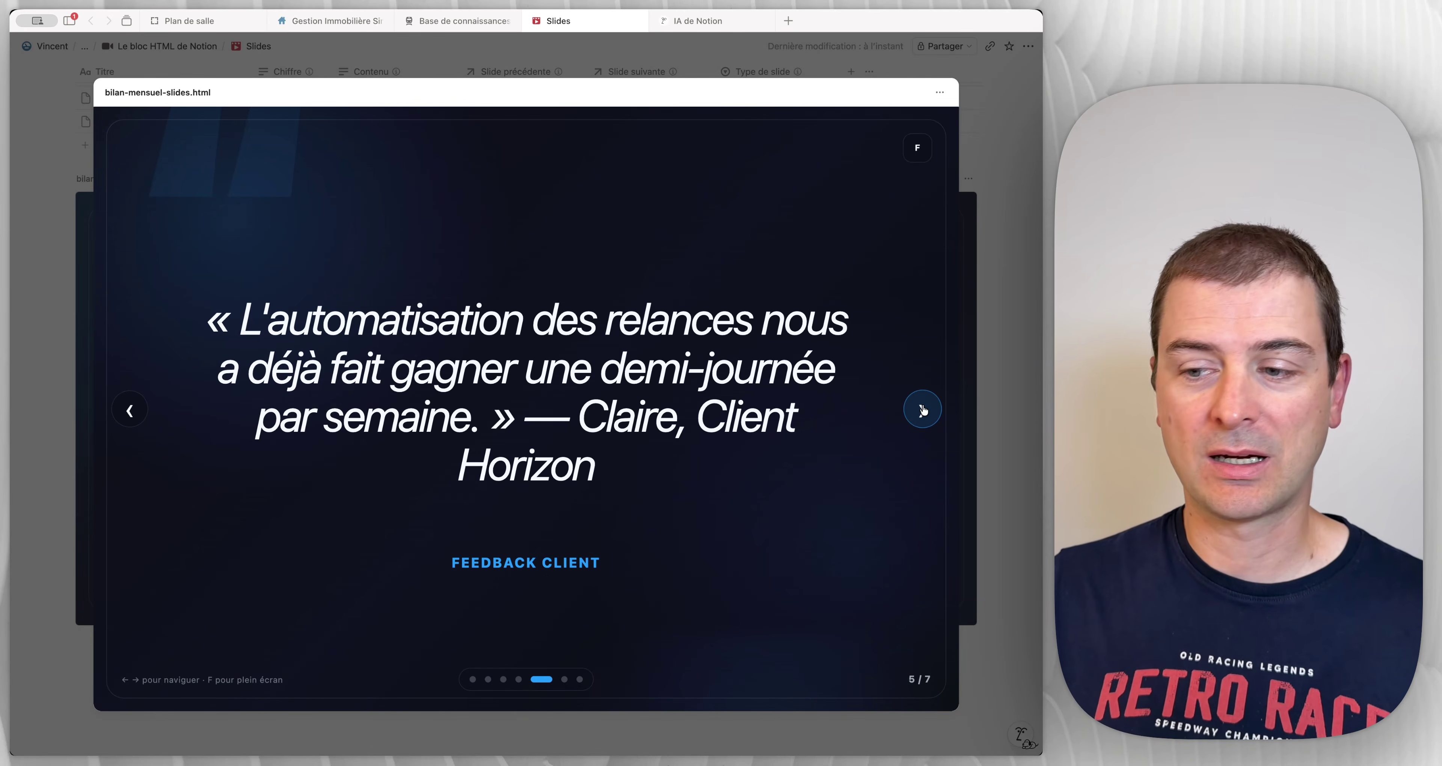
{"action": "left_click", "coordinate": [922, 409]}
{"action": "left_click", "coordinate": [921, 409]}
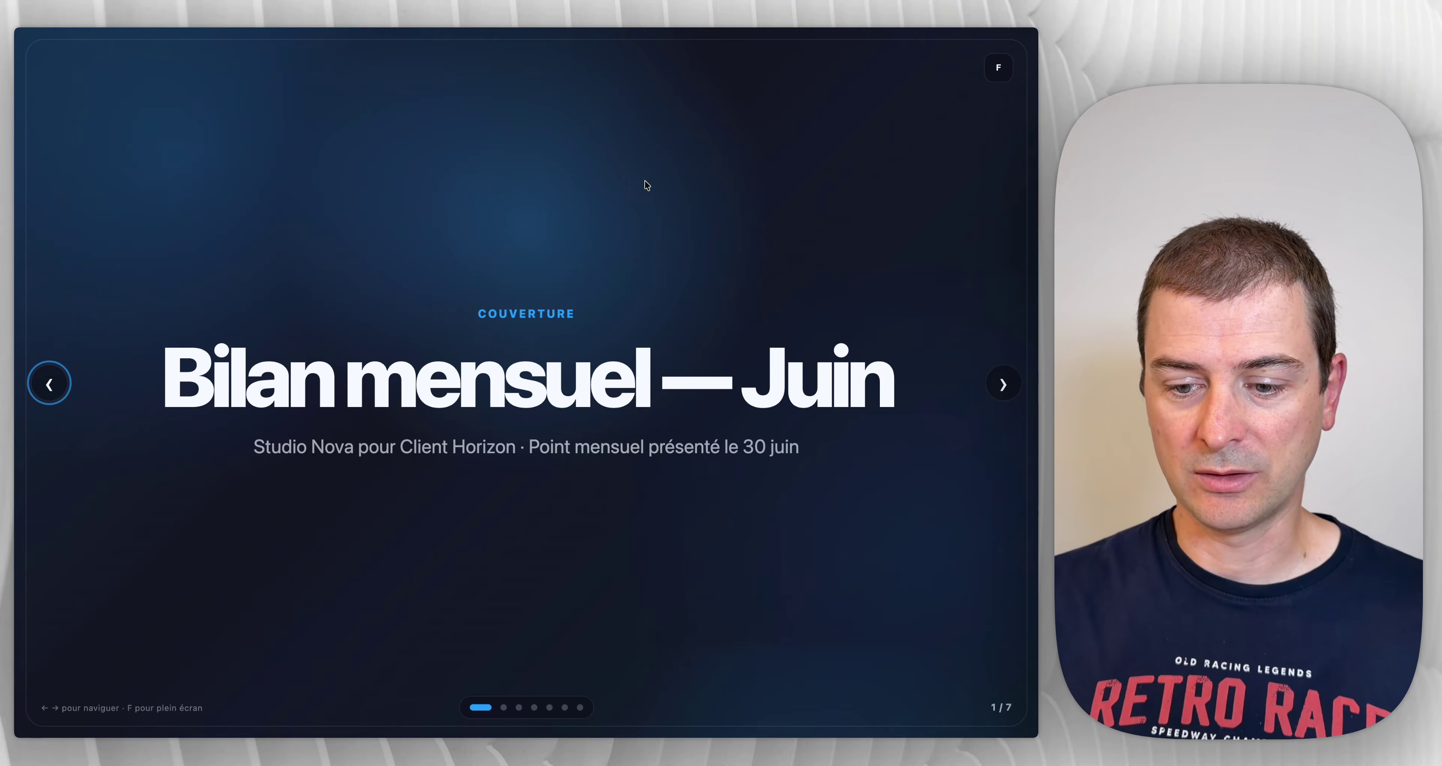
Step: In full screen, go forward to the "Heures investies" slide, return to the cover, and advance two slides again
{"action": "key", "text": "Right"}
{"action": "key", "text": "Right"}
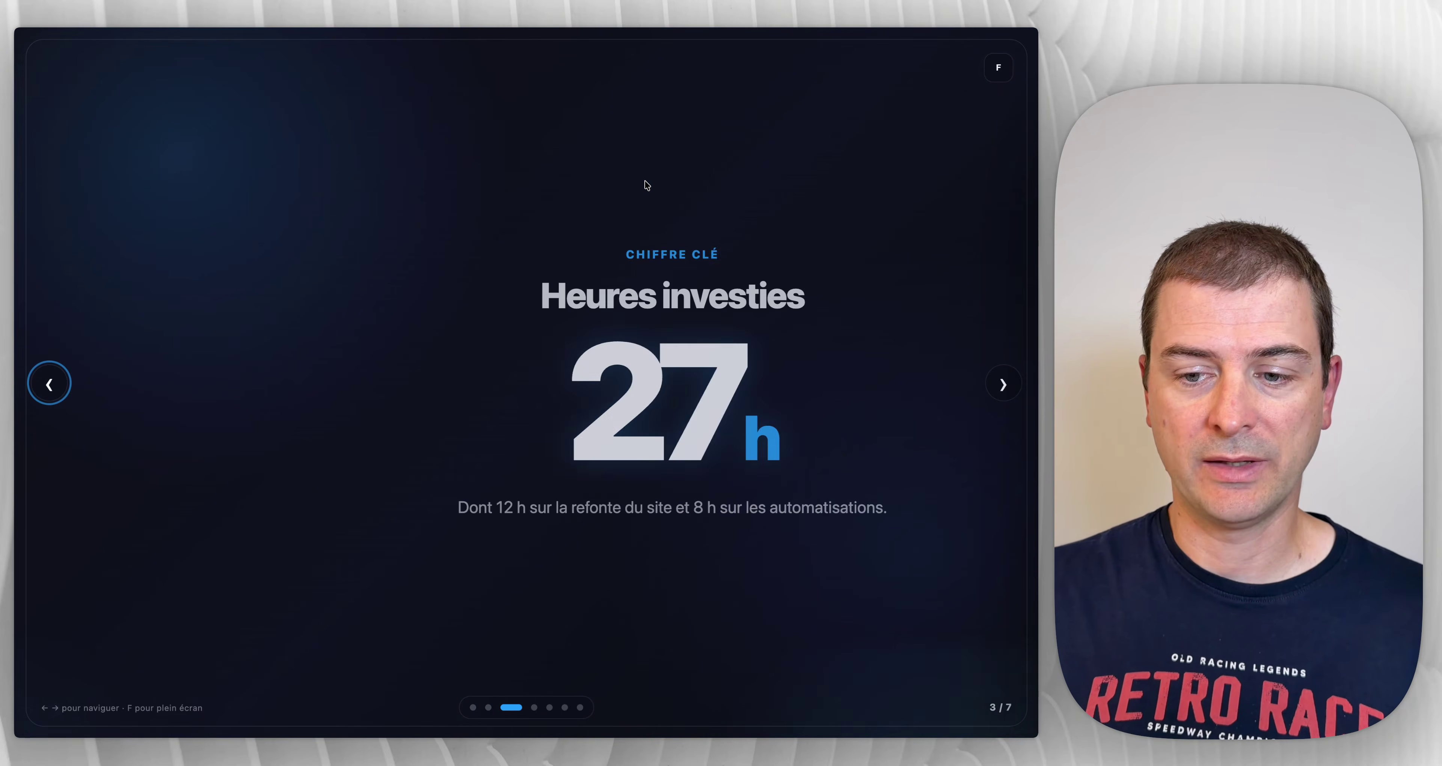
{"action": "key", "text": "Left"}
{"action": "key", "text": "Left"}
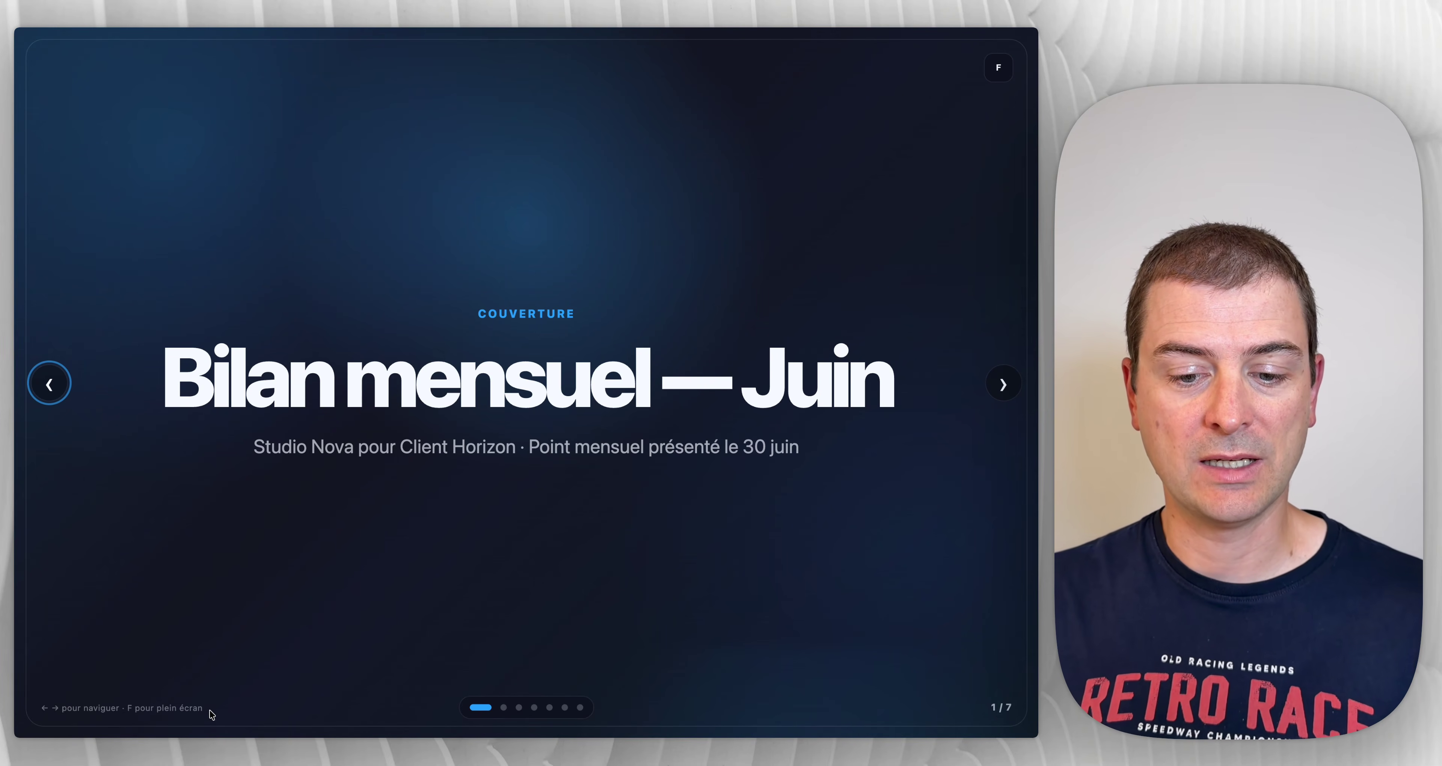
{"action": "key", "text": "Right"}
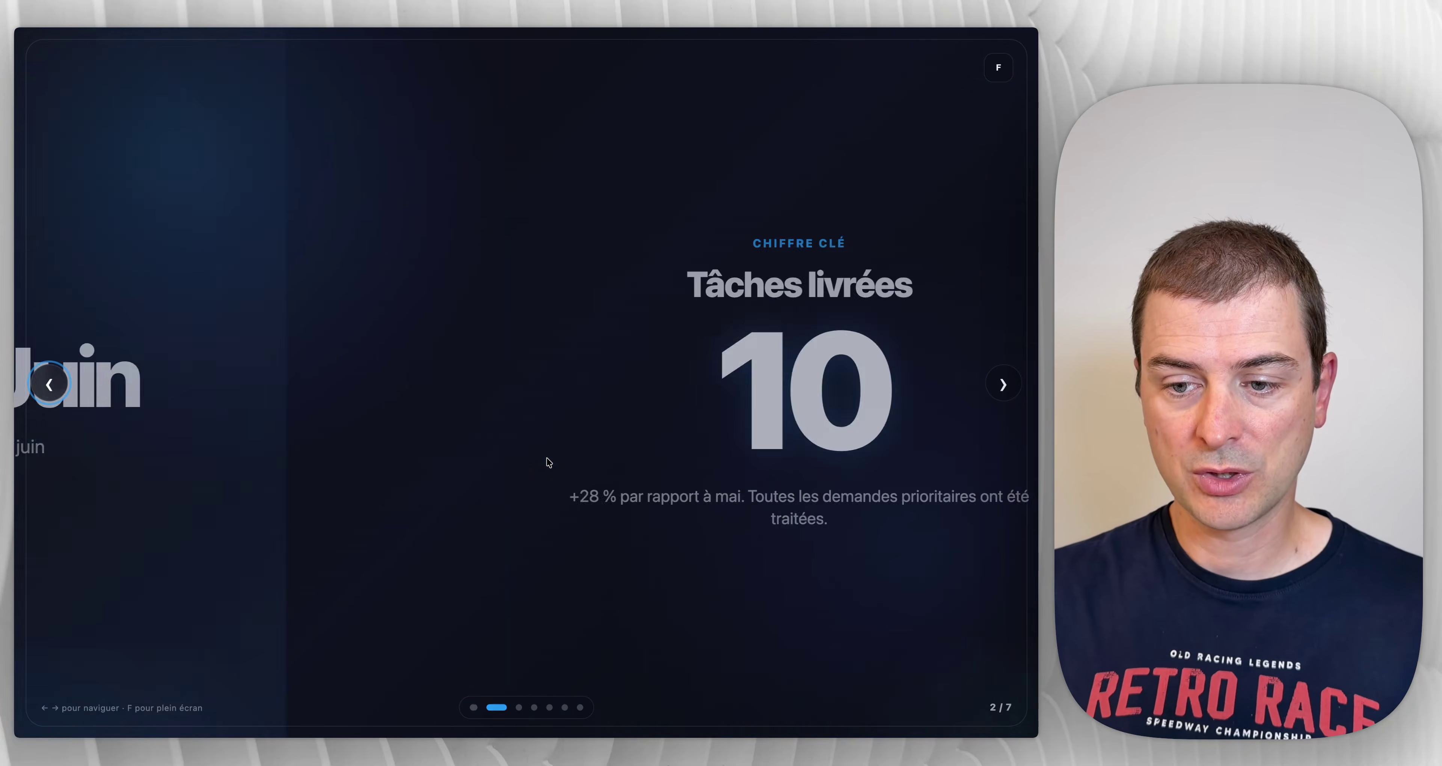
{"action": "key", "text": "Right"}
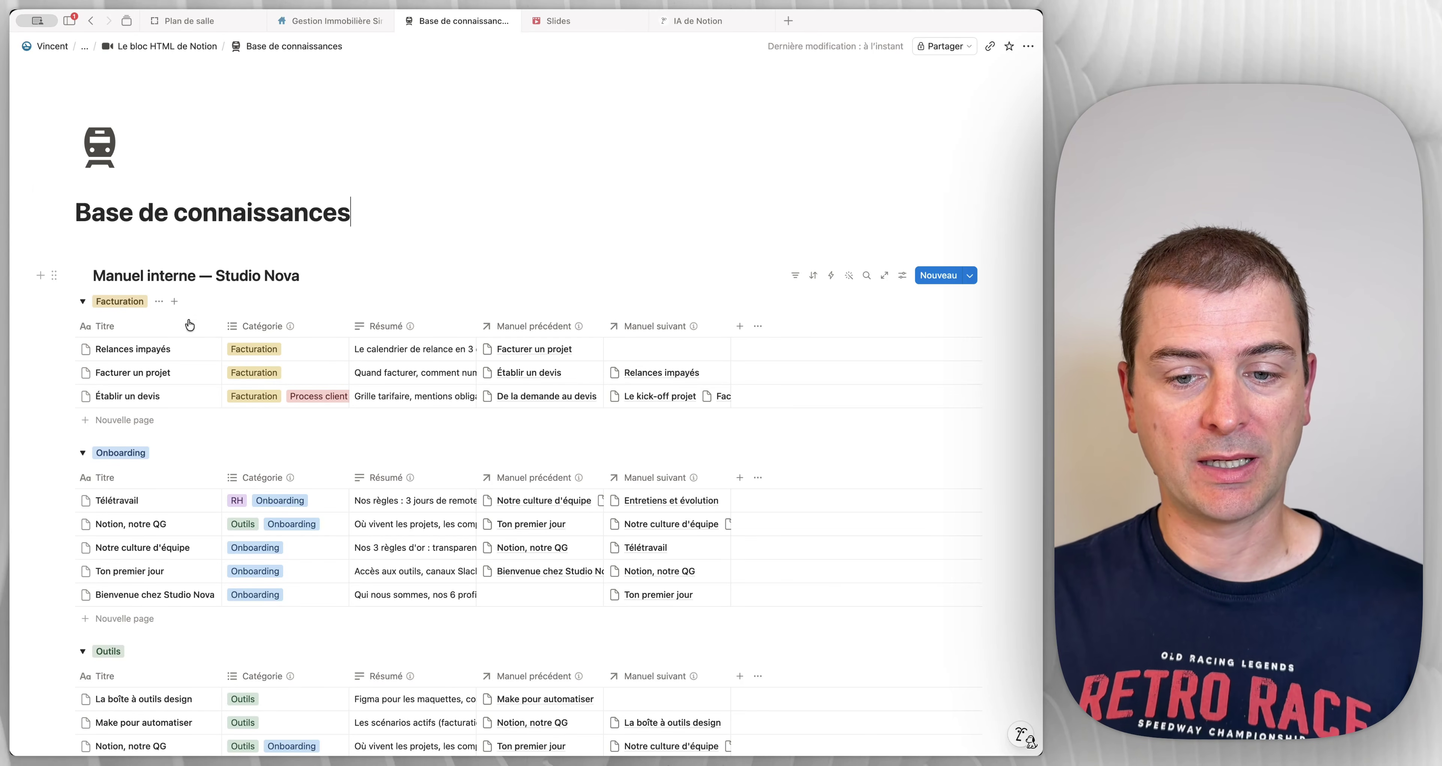
Step: Below "Manuel interne — Studio Nova", generate an HTML block from an AI request for an interactive RATP-style metro map with five coloured category lines
{"action": "scroll", "coordinate": [133, 336], "scroll_direction": "down", "scroll_amount": 1}
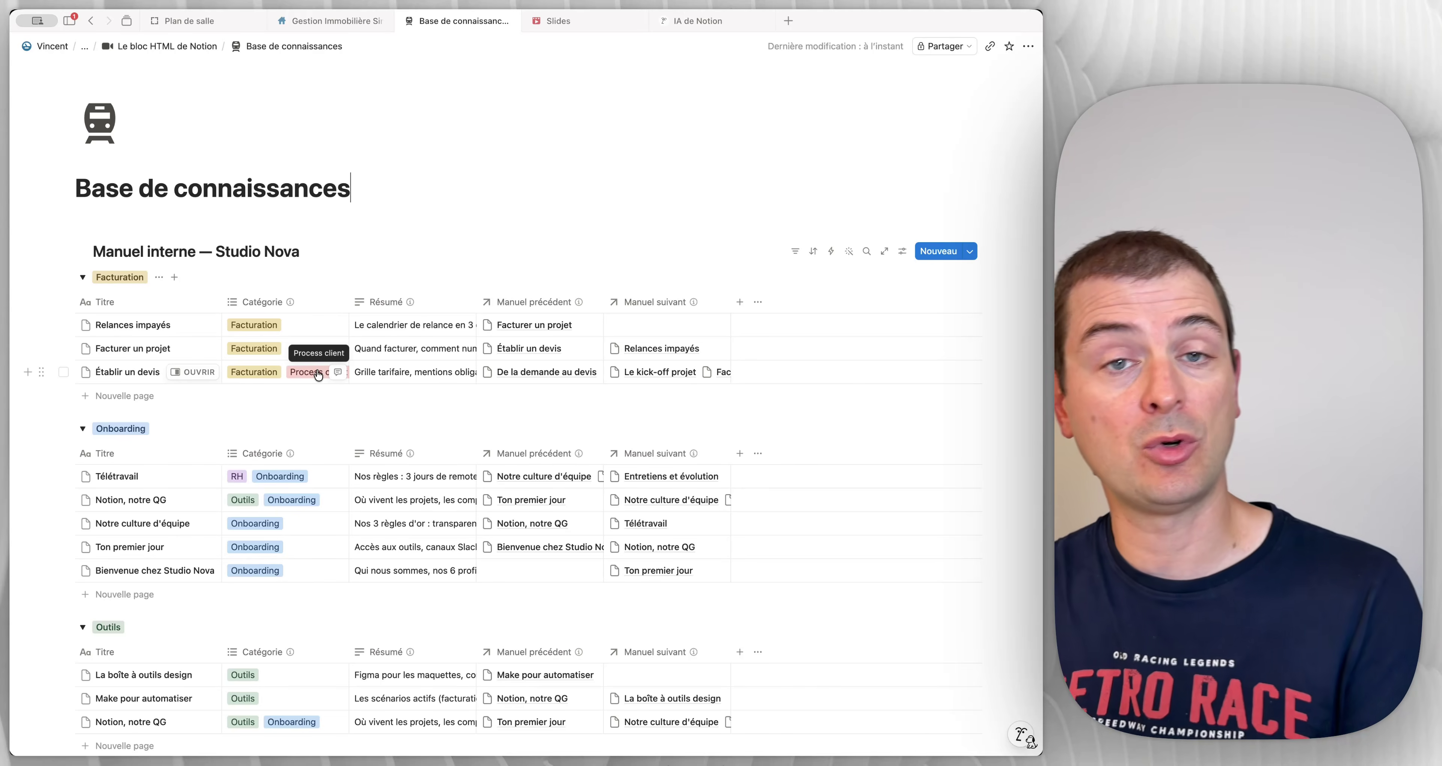
{"action": "scroll", "coordinate": [317, 374], "scroll_direction": "down", "scroll_amount": 10}
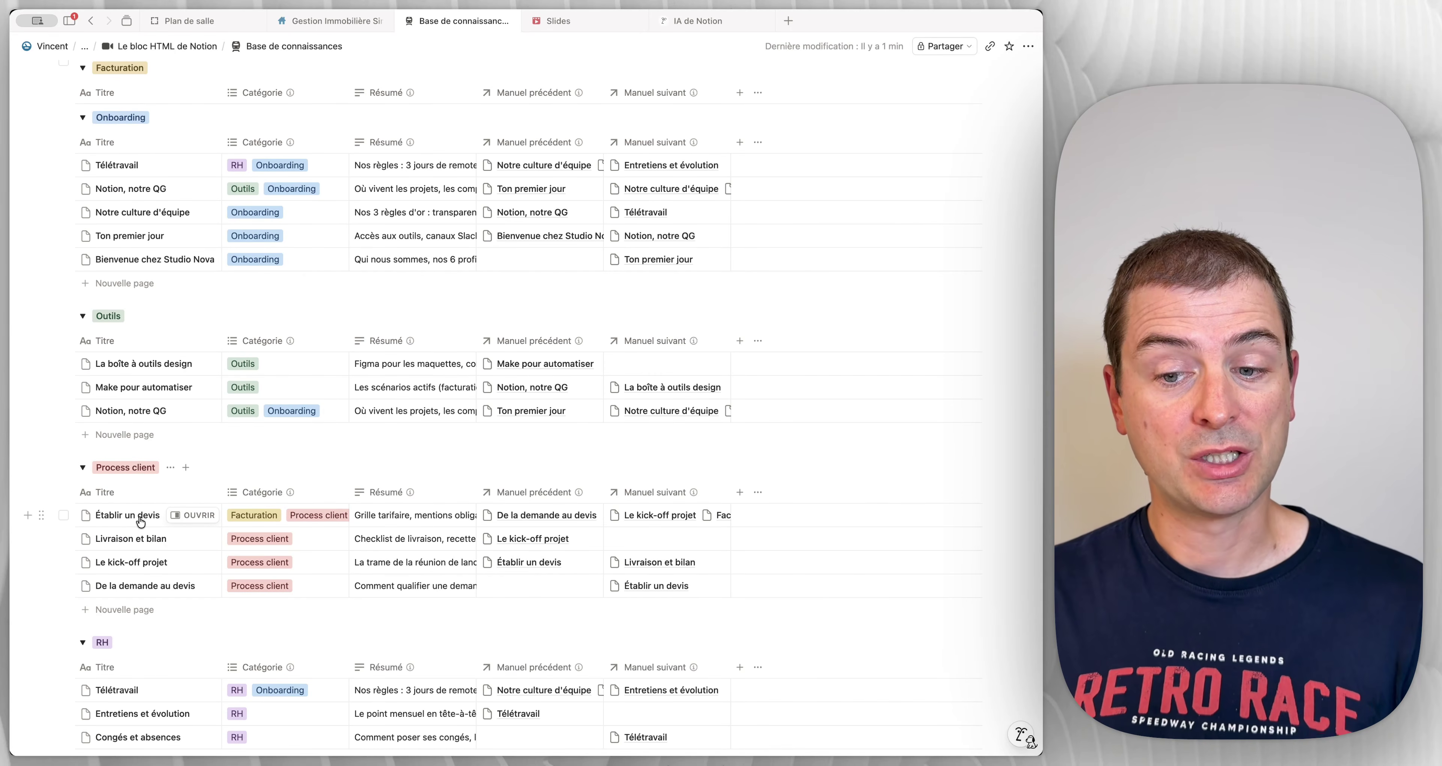
{"action": "scroll", "coordinate": [140, 520], "scroll_direction": "up", "scroll_amount": 5}
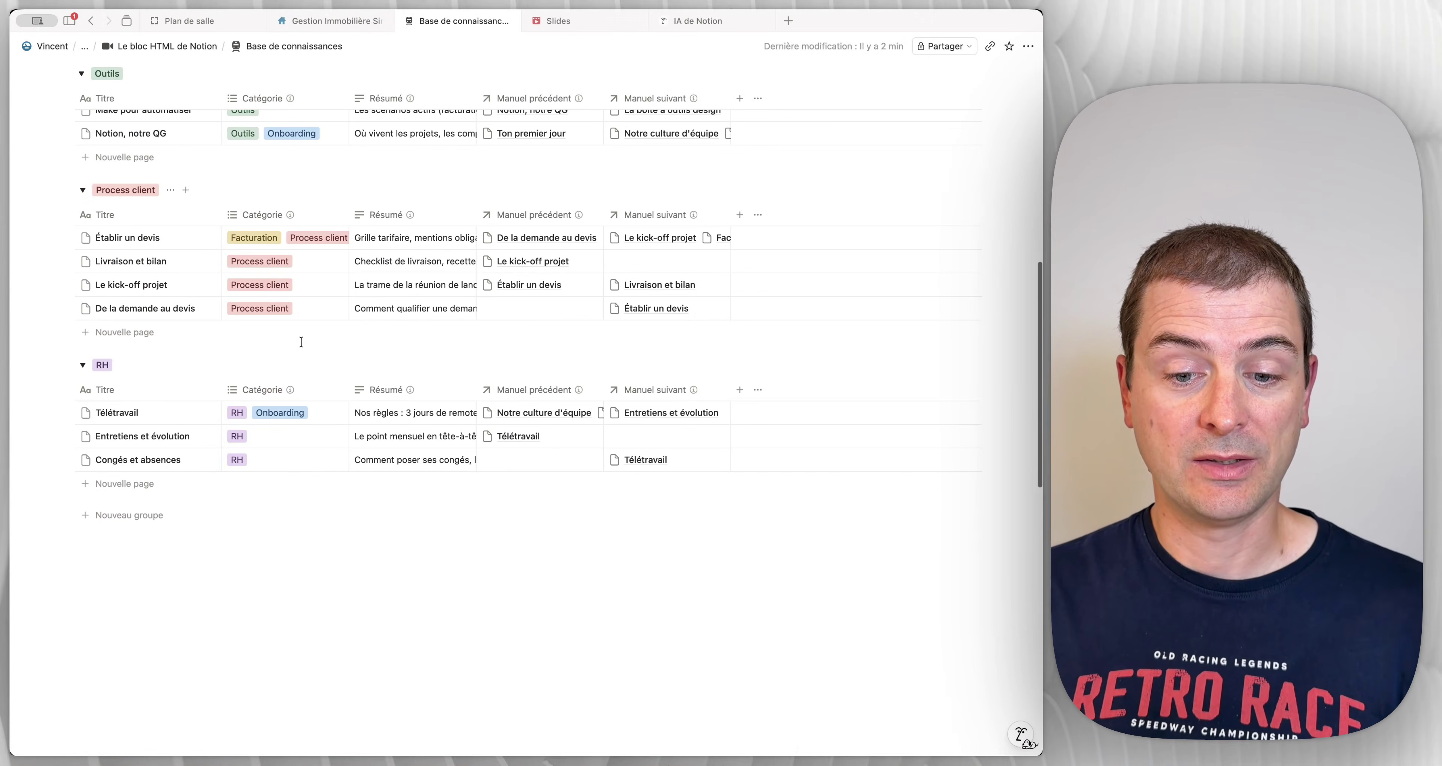
{"action": "left_click", "coordinate": [190, 552]}
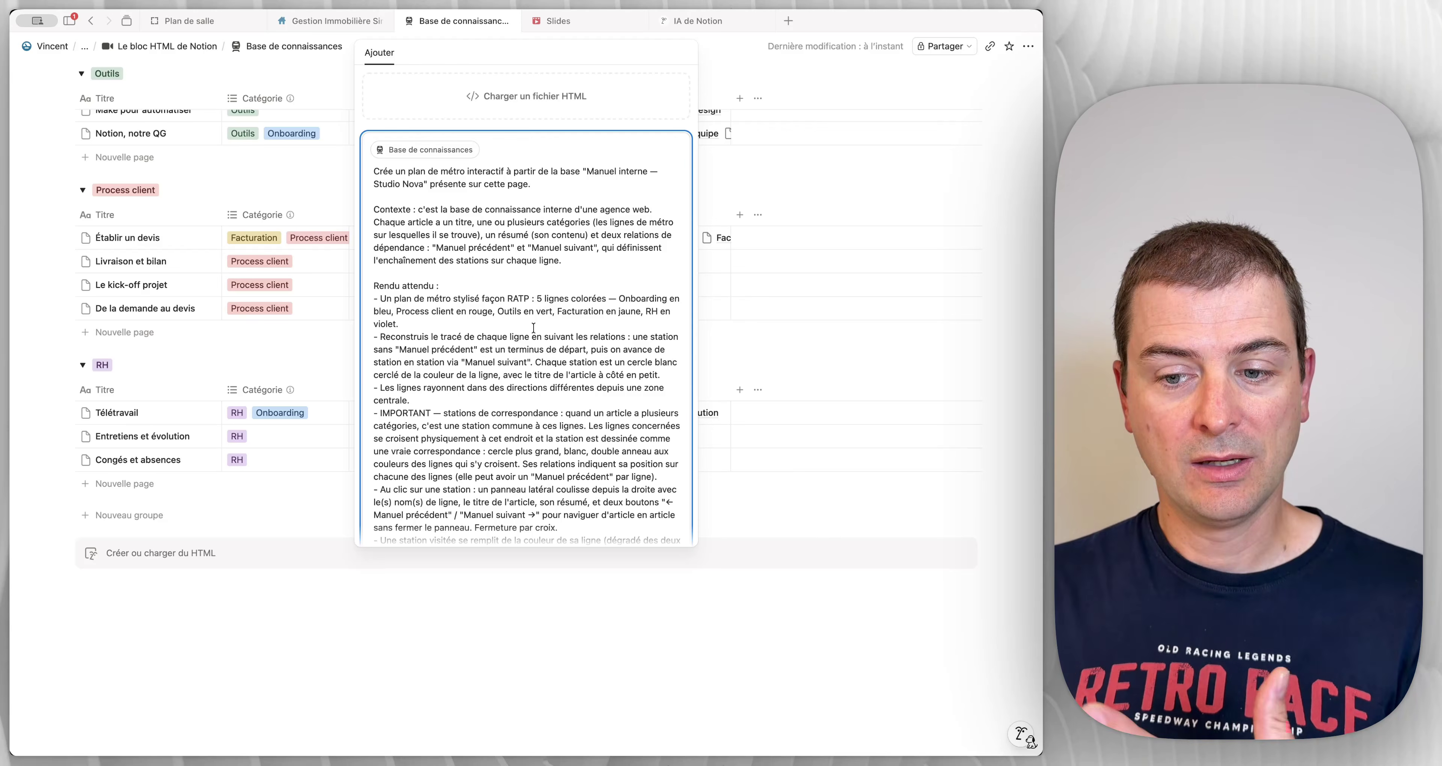
{"action": "left_click_drag", "start_coordinate": [448, 409], "coordinate": [557, 419]}
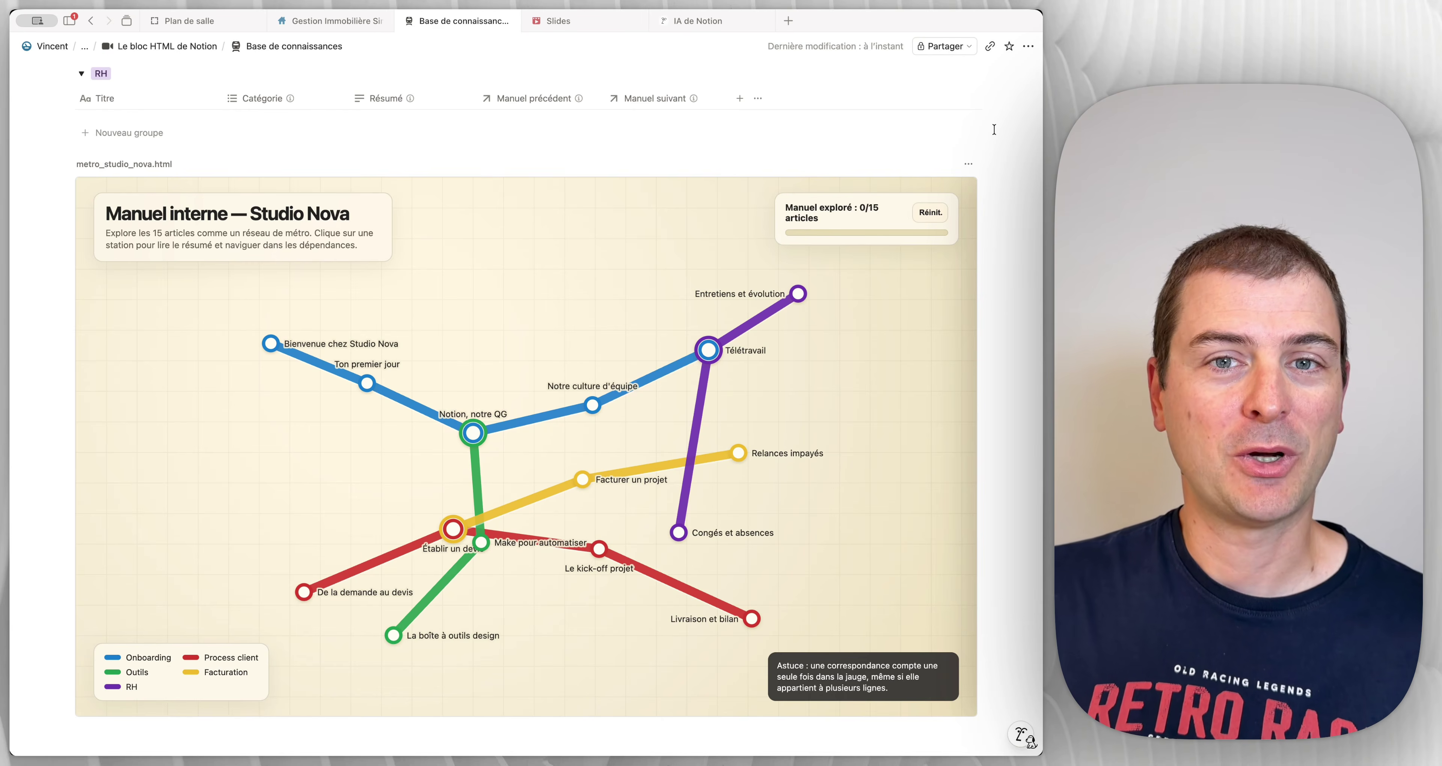
Step: Enlarge the metro map, open the "Bienvenue chez Studio Nova" station, continue to its following manual, and close the article panel
{"action": "left_click", "coordinate": [952, 164]}
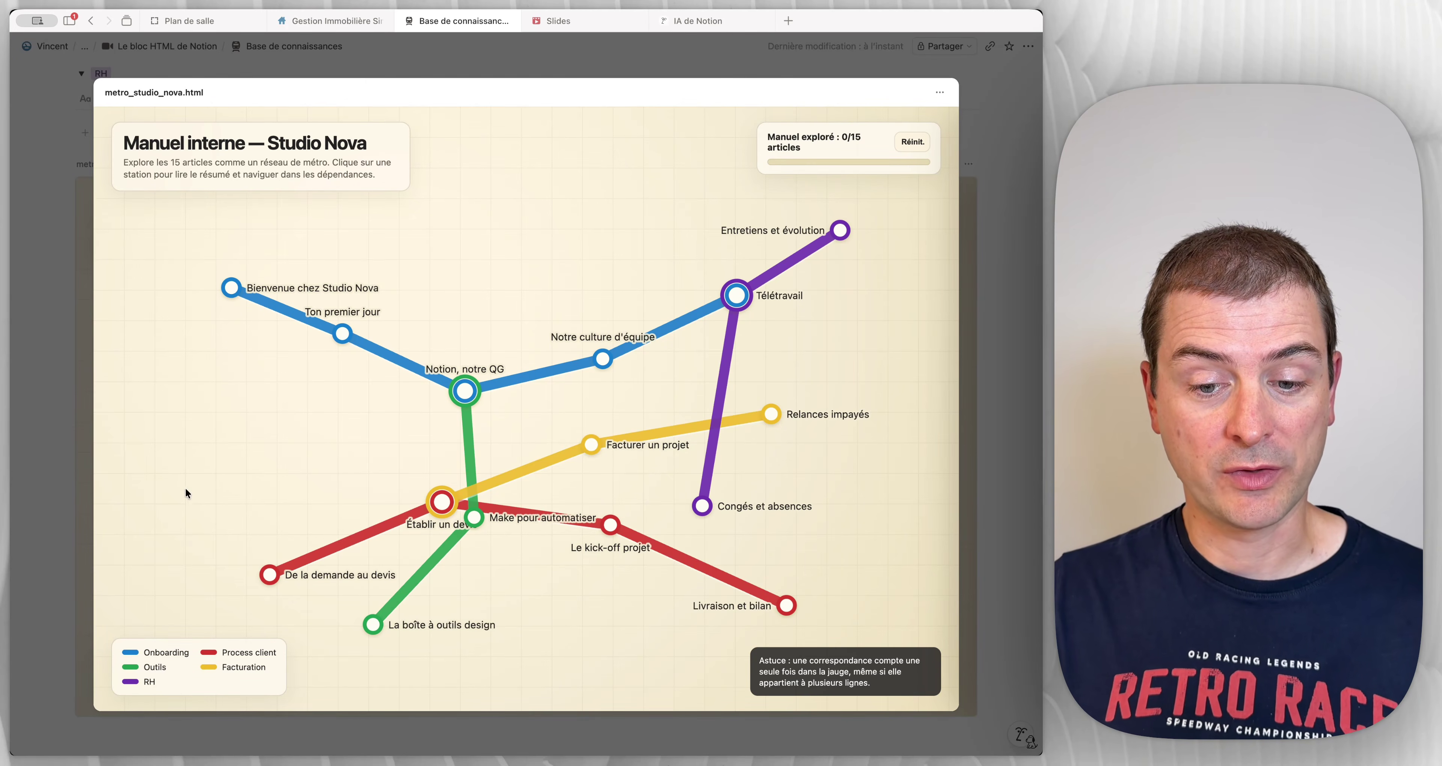
{"action": "left_click", "coordinate": [228, 291]}
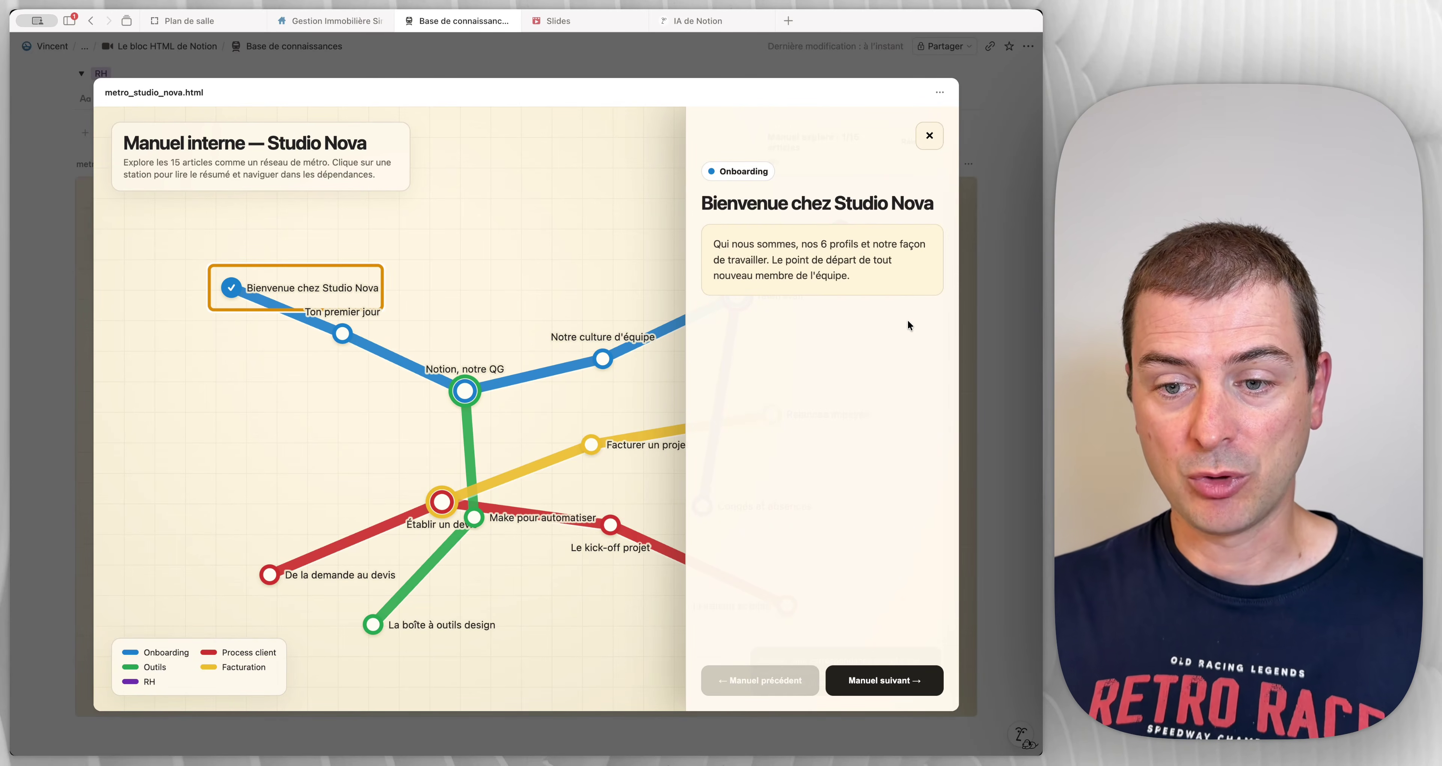
{"action": "left_click", "coordinate": [882, 689]}
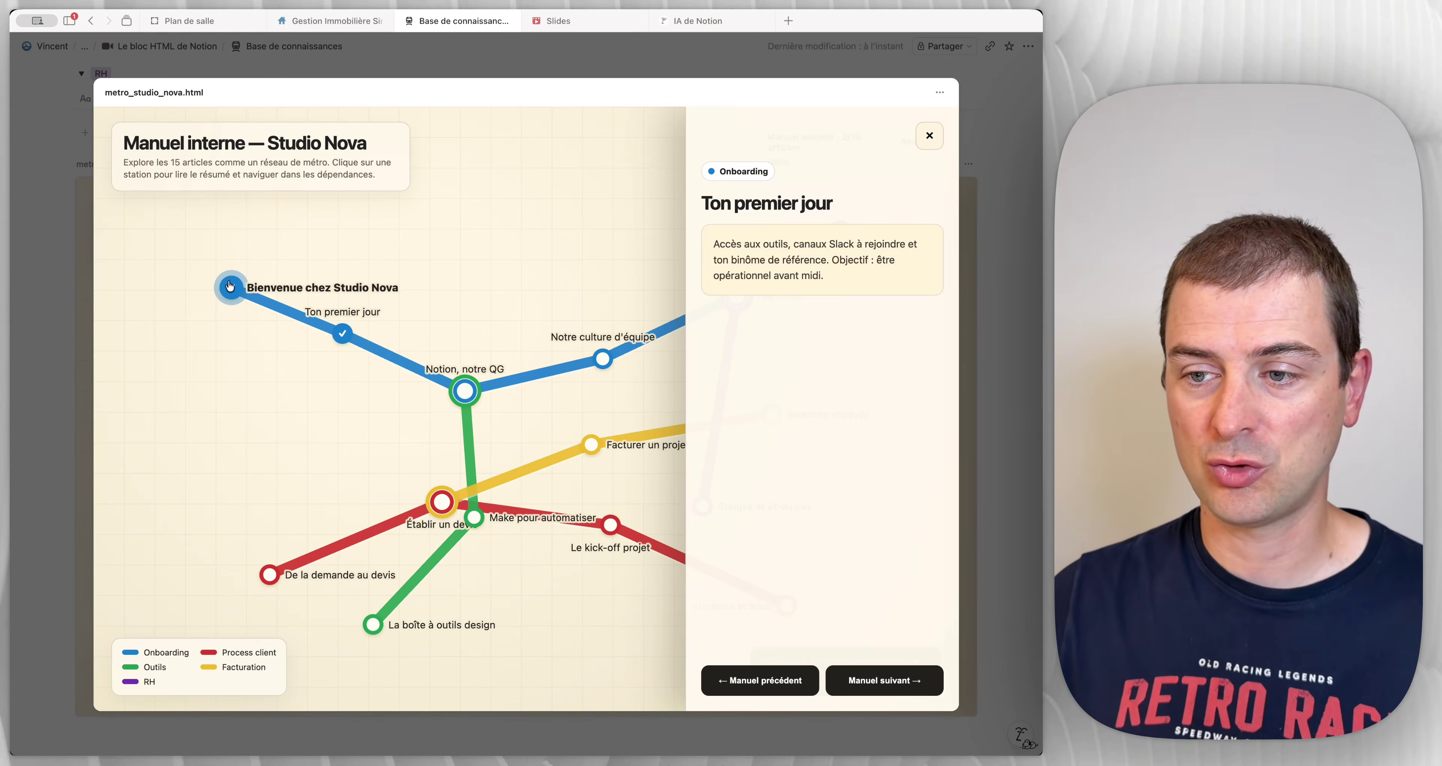
{"action": "left_click", "coordinate": [930, 135]}
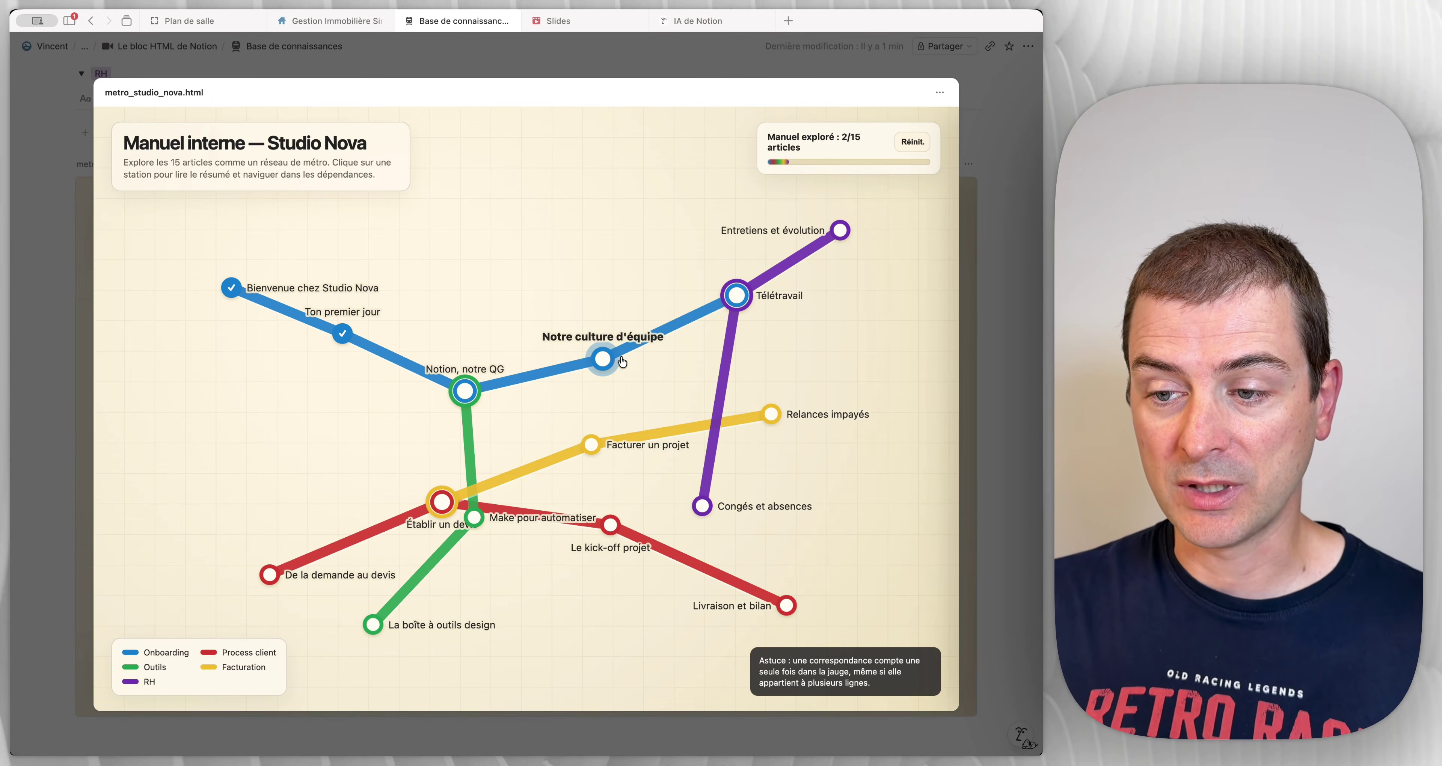
Step: View the station articles "Entretiens et évolution", "Notion, notre QG", "Make pour automatiser" and "La boîte à outils design", and close the panel
{"action": "left_click", "coordinate": [841, 230]}
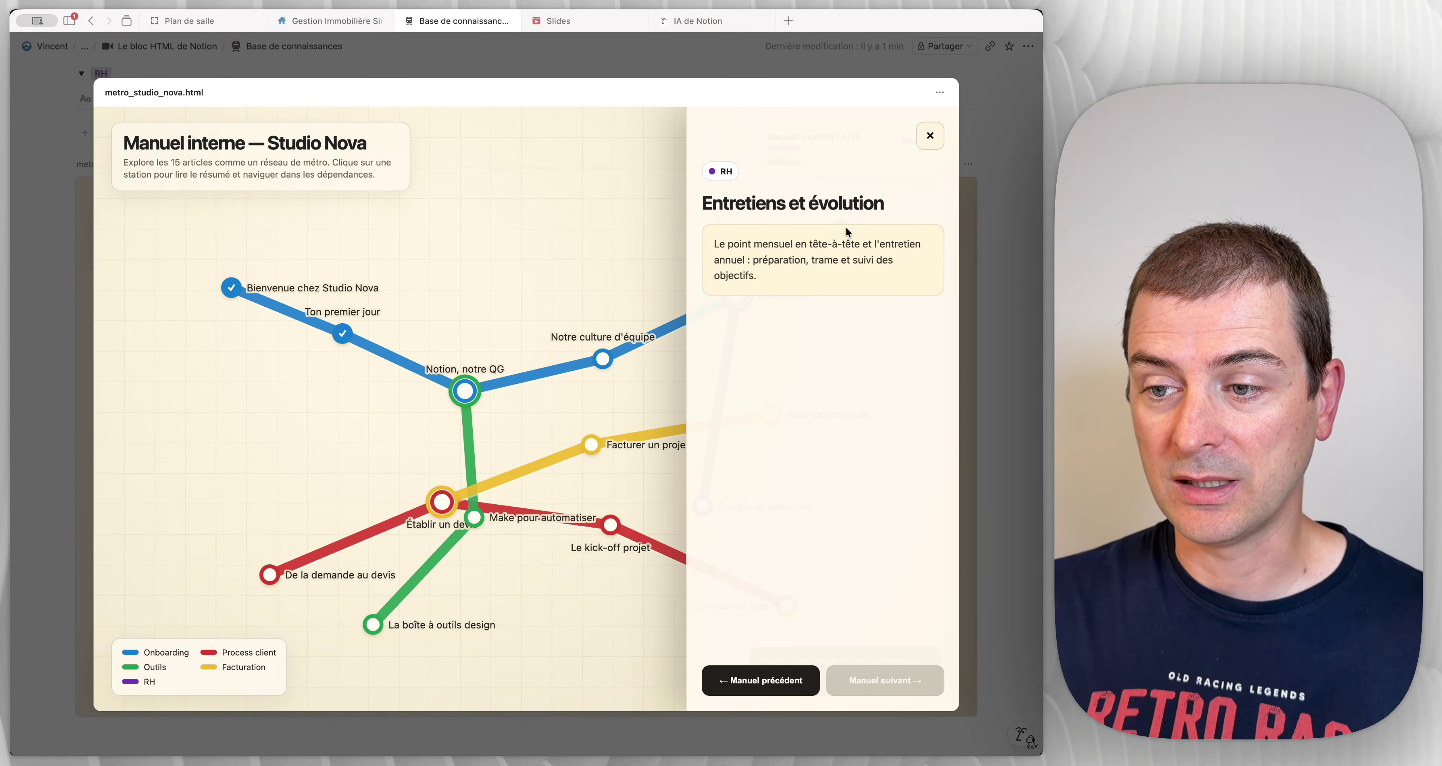
{"action": "left_click", "coordinate": [930, 135]}
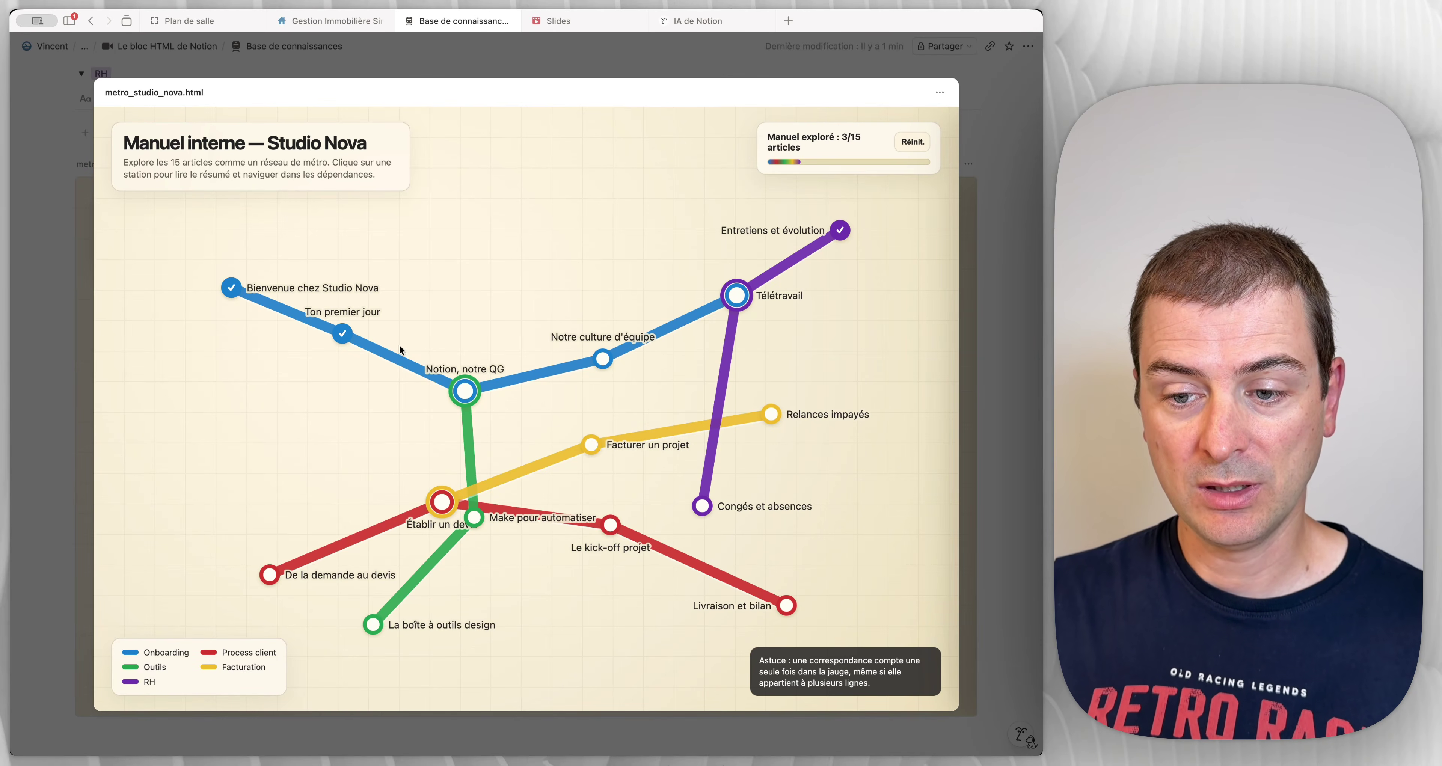
{"action": "left_click", "coordinate": [464, 391]}
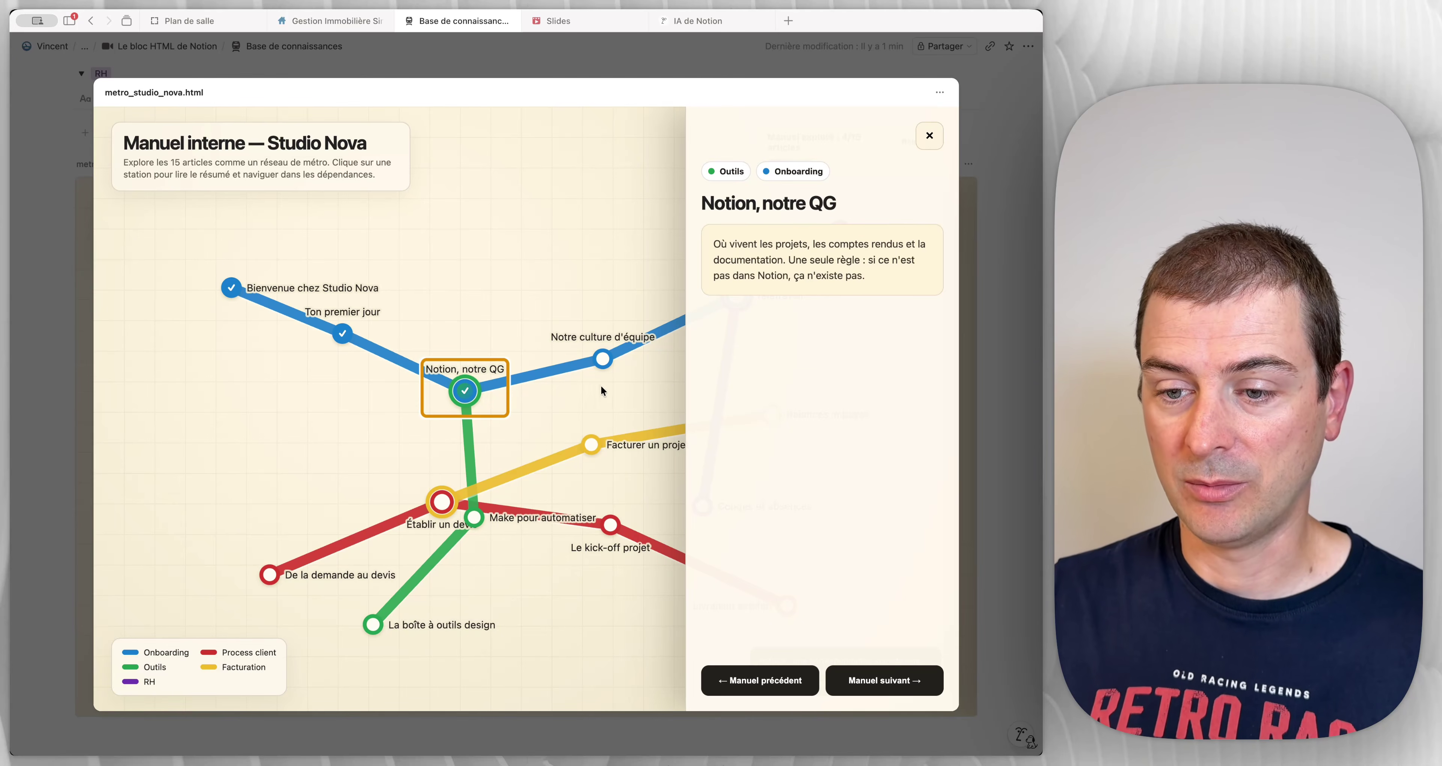
{"action": "left_click", "coordinate": [474, 518]}
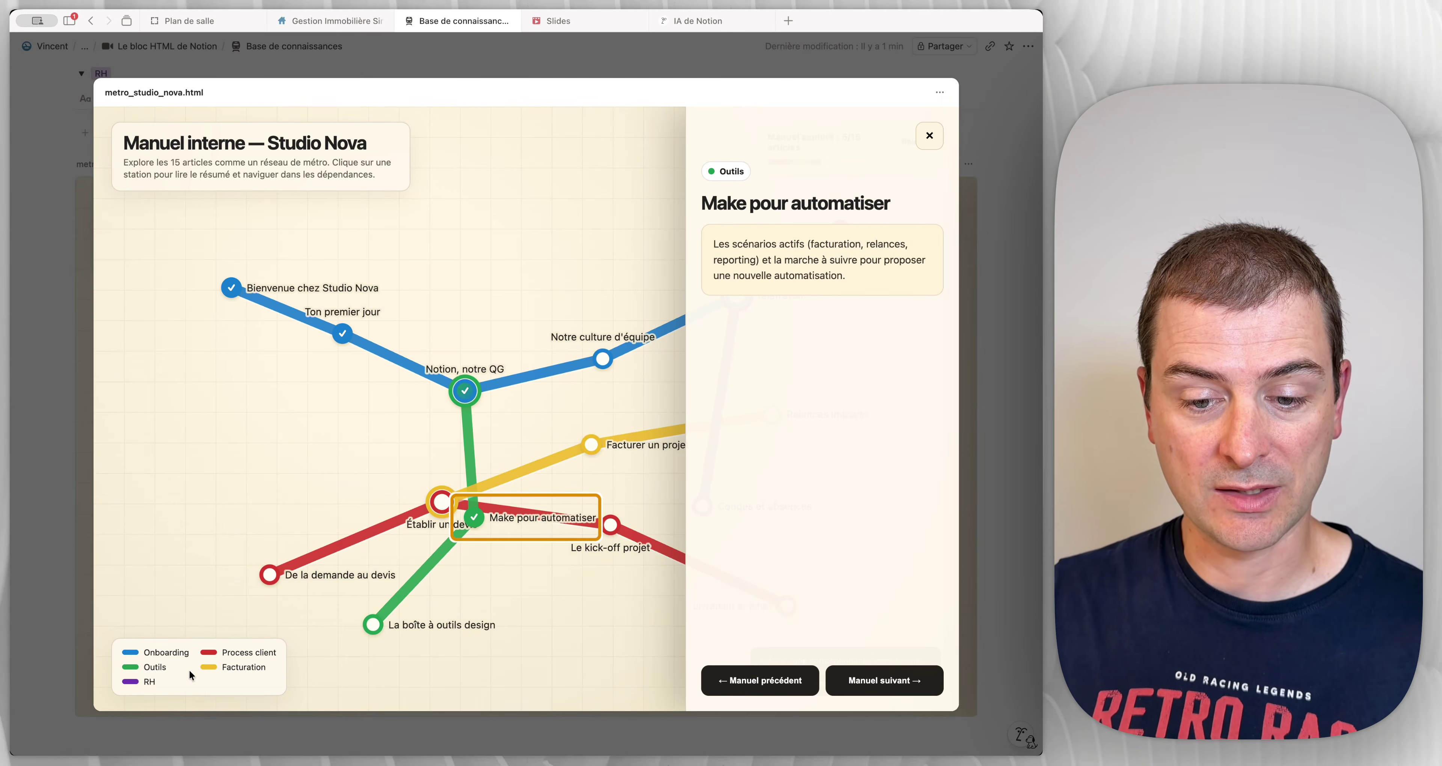
{"action": "left_click", "coordinate": [928, 135]}
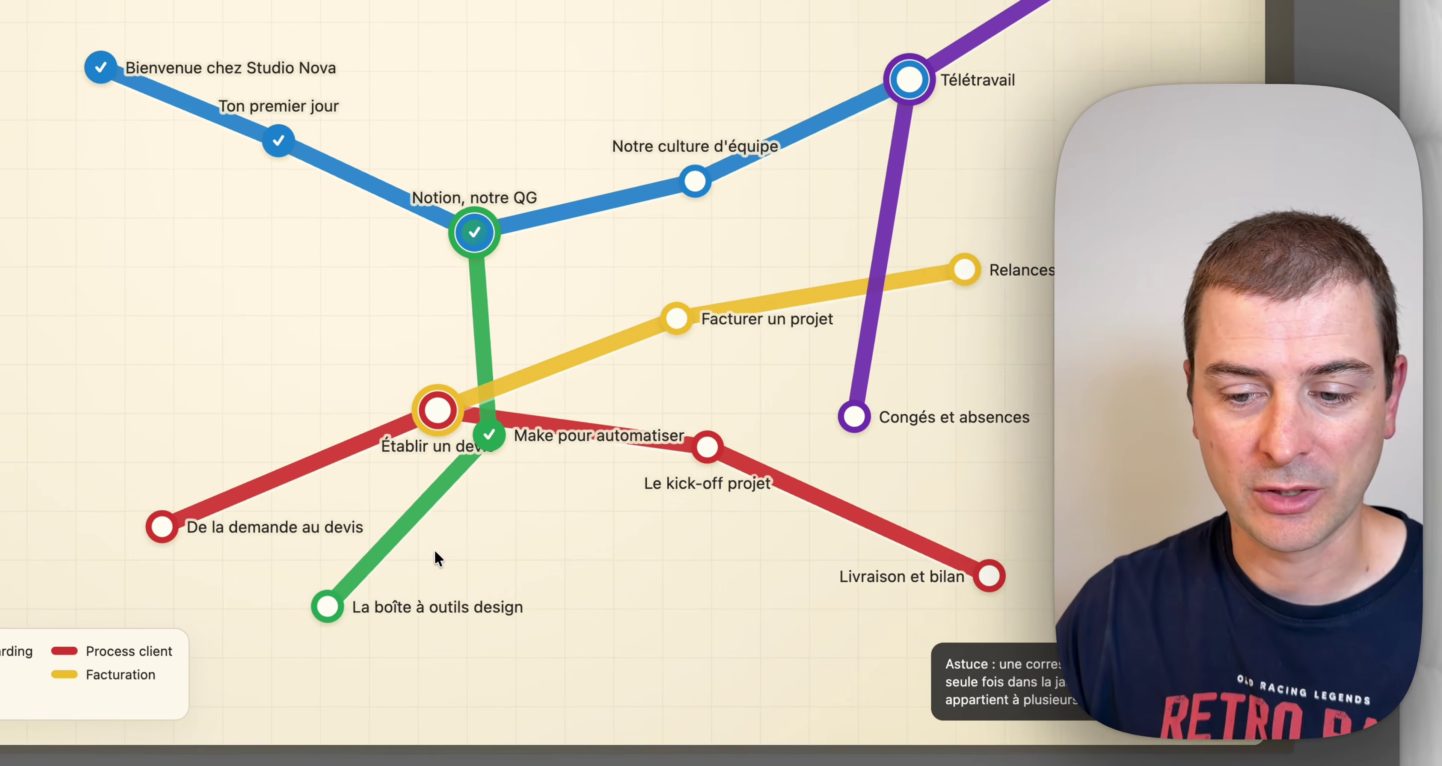
{"action": "left_click", "coordinate": [373, 625]}
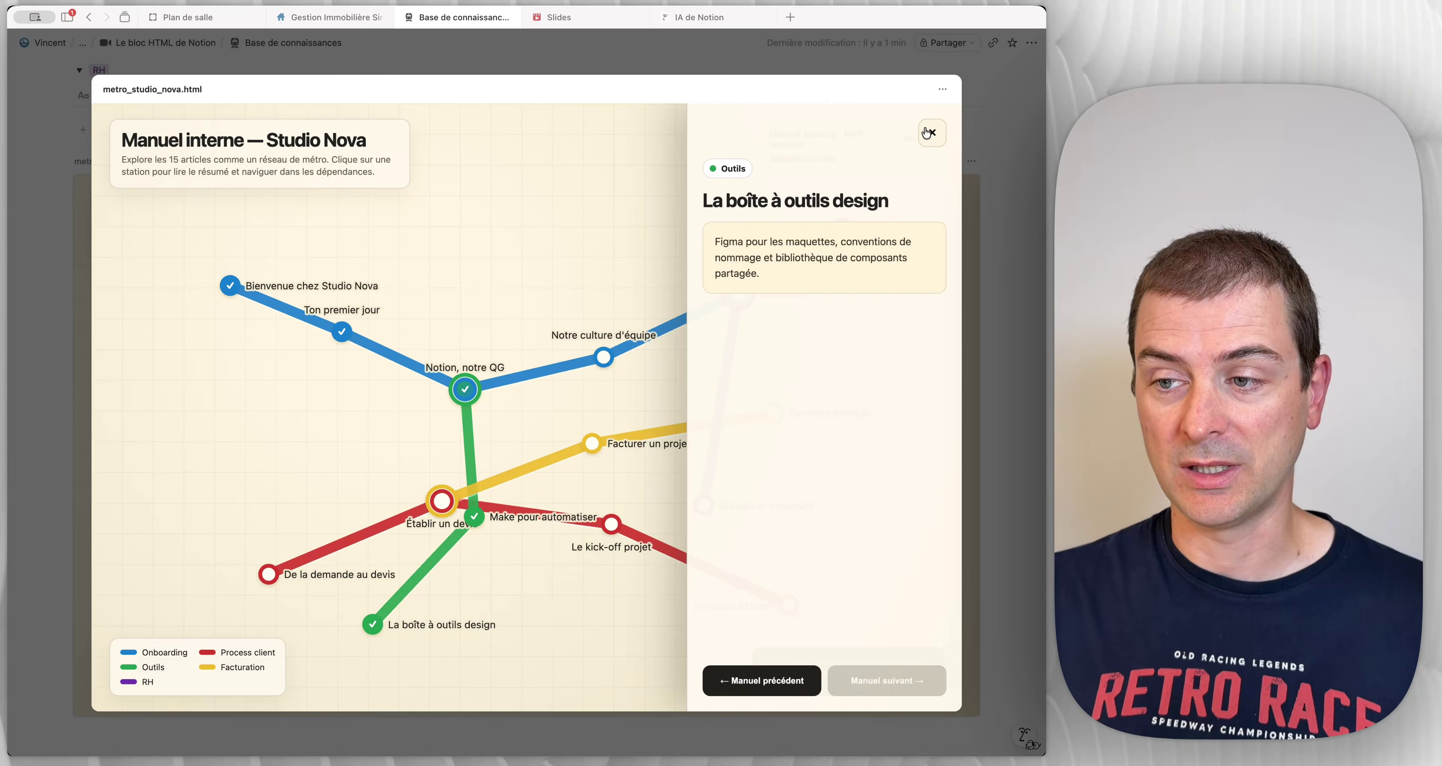
{"action": "left_click", "coordinate": [931, 133]}
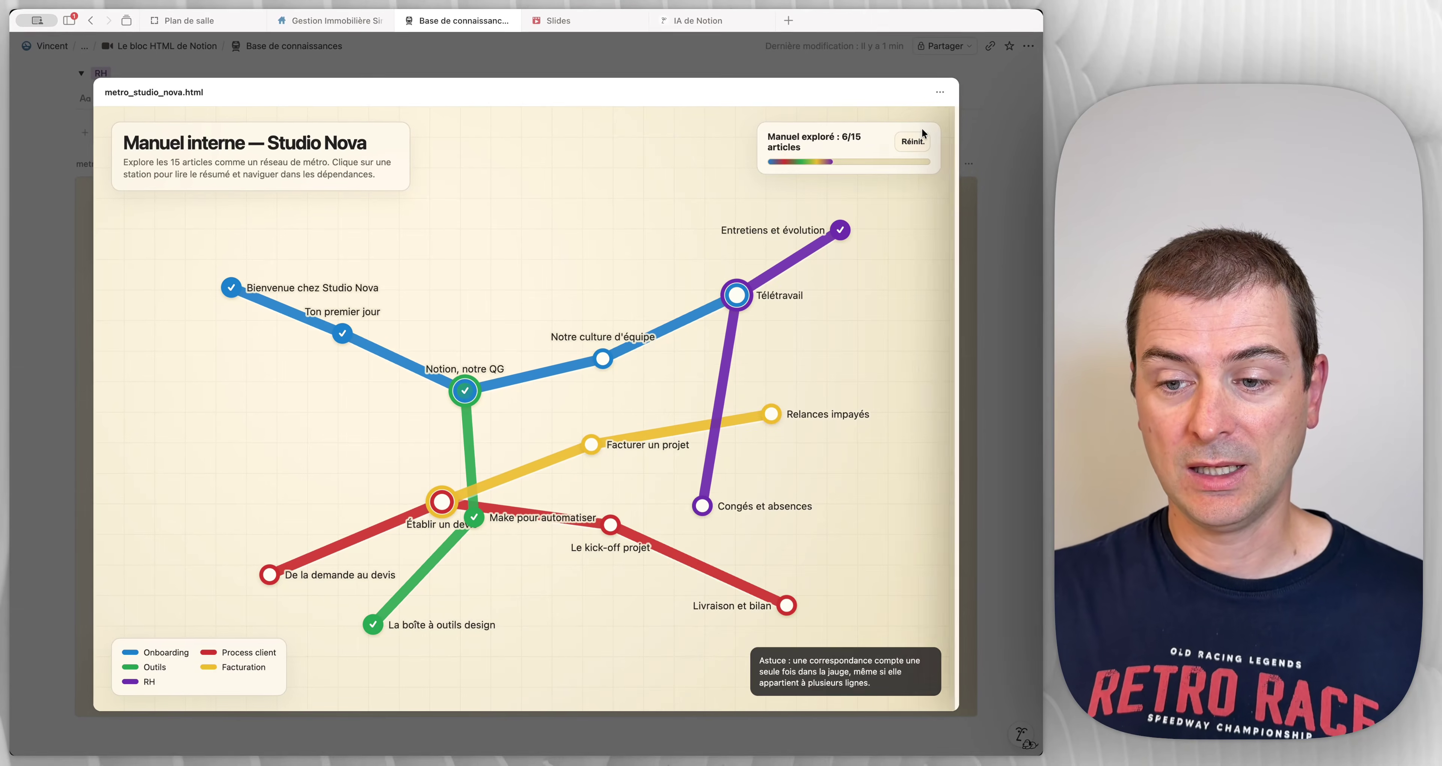
Step: Visit the remaining stations, starting with "Notre culture d'équipe" and "Télétravail", and reset the map's exploration progress
{"action": "left_click", "coordinate": [604, 356]}
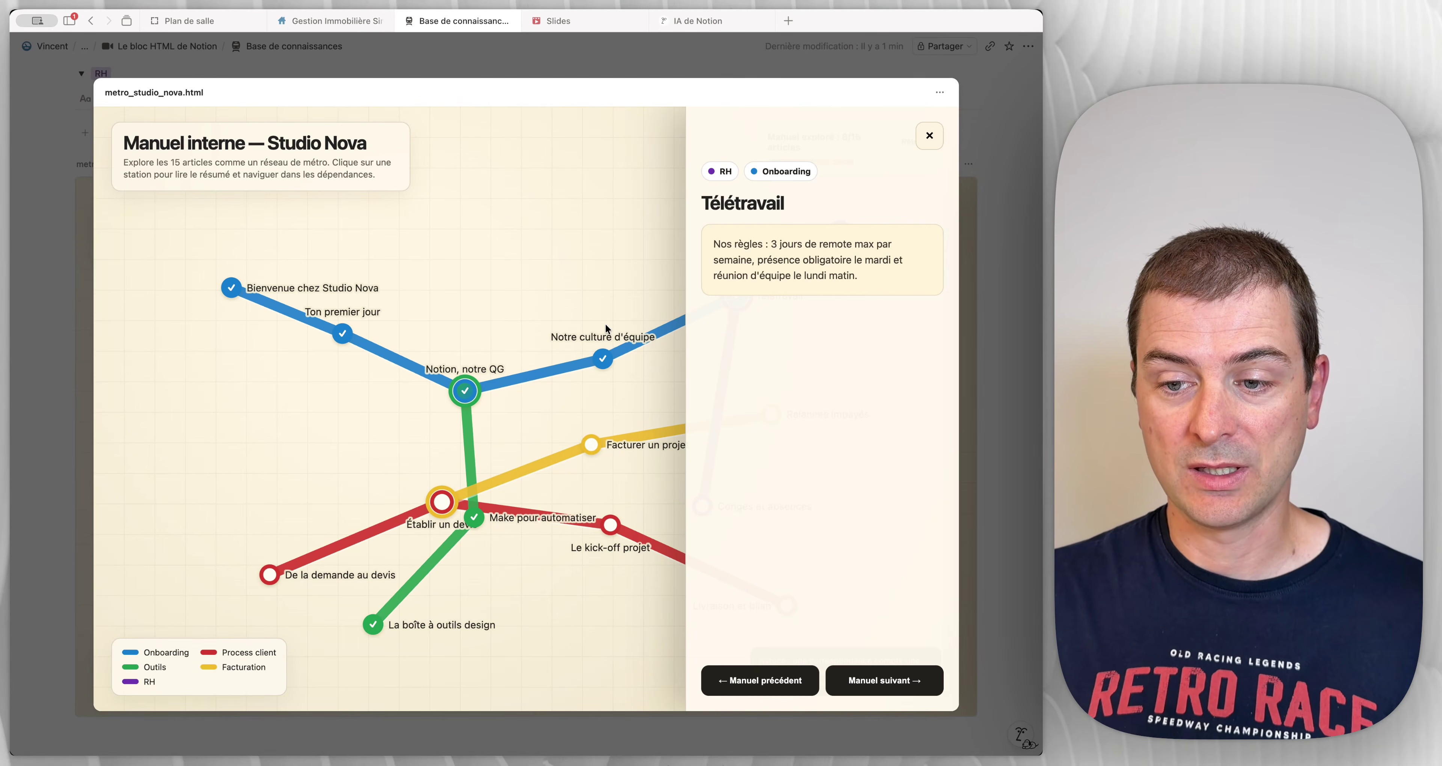
{"action": "left_click", "coordinate": [929, 134]}
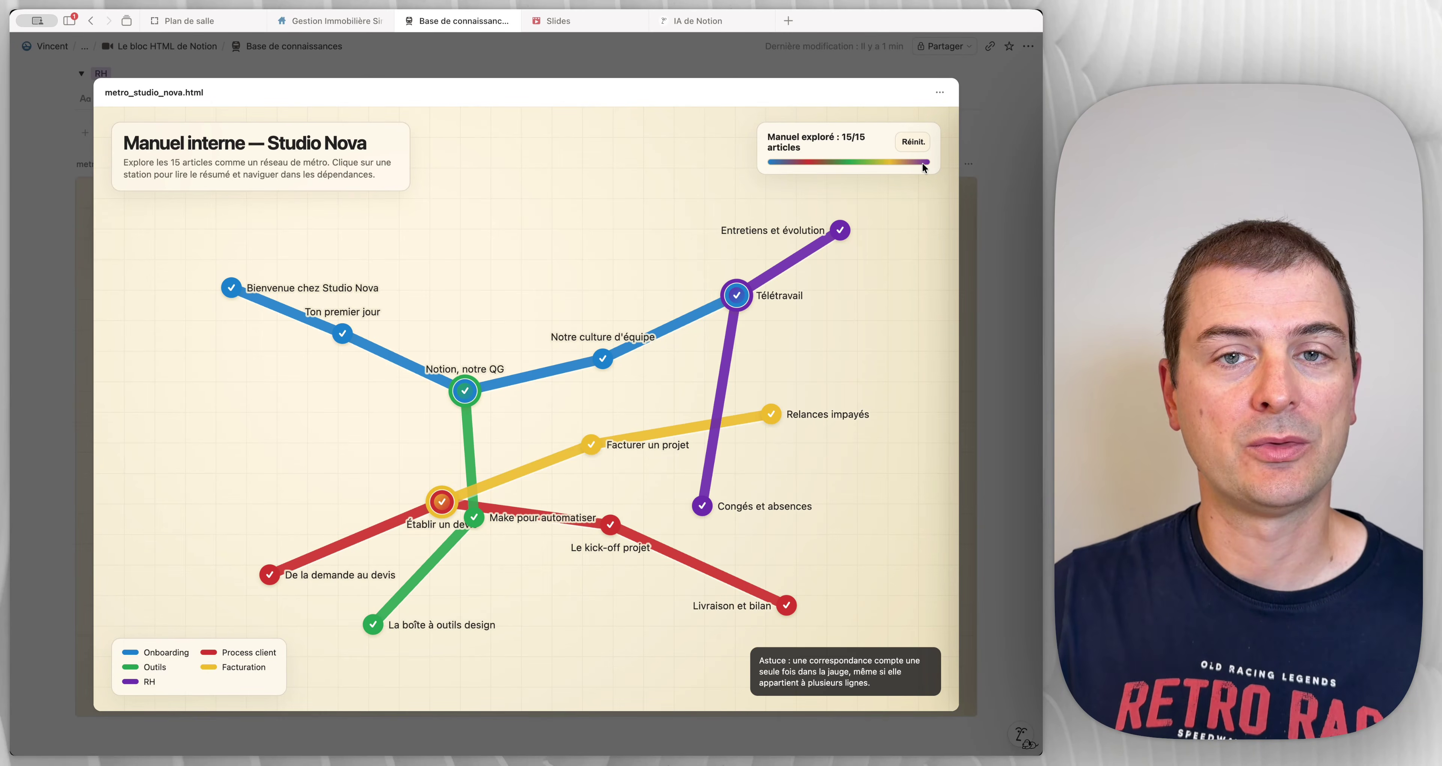
{"action": "left_click", "coordinate": [912, 143]}
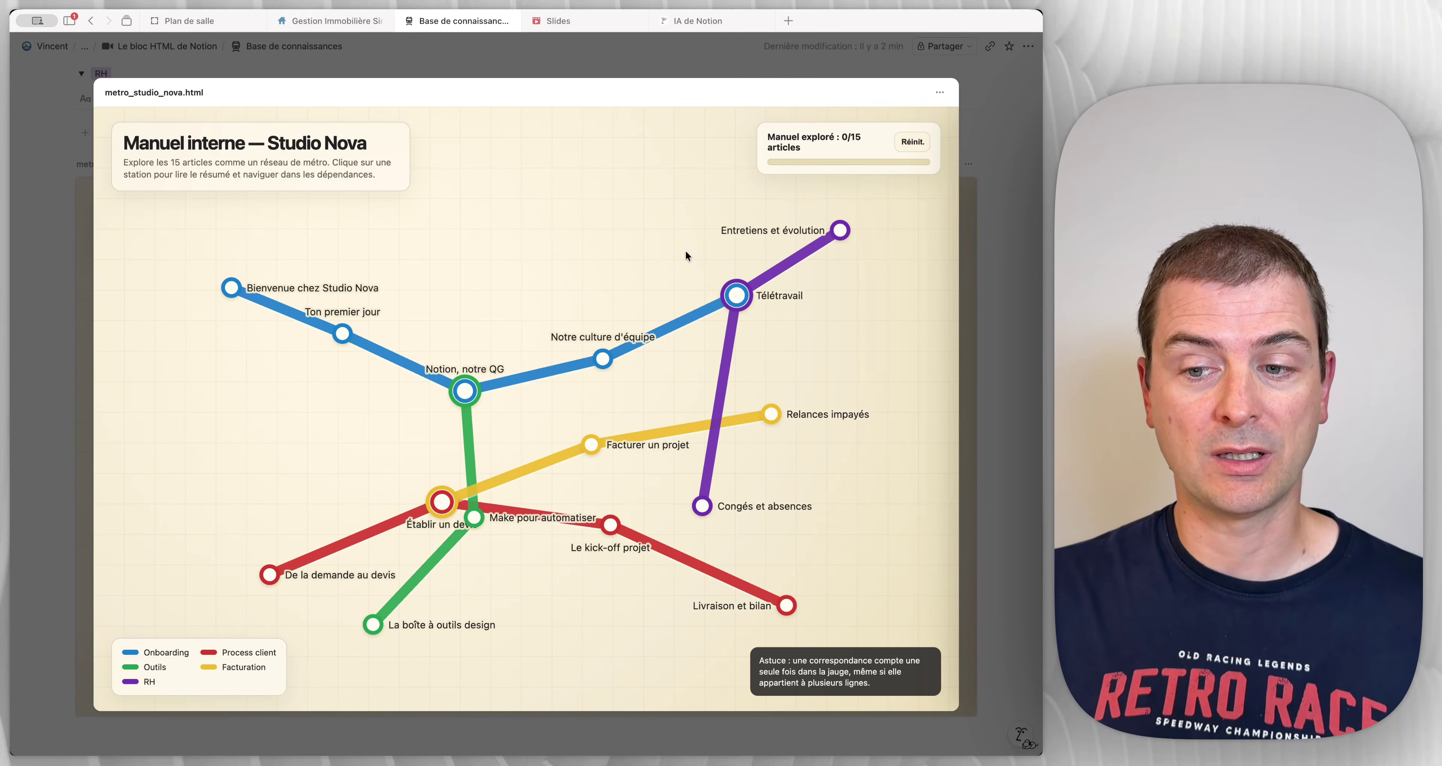